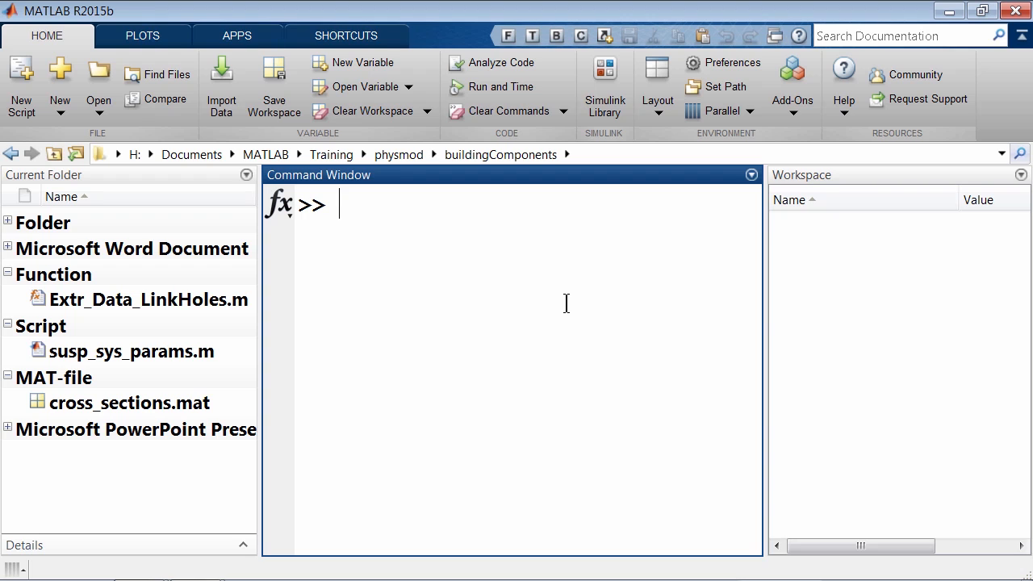
Run smnew to create a new SimMechanics model, and close the sm_lib library window that opens with it
{"action": "type", "text": "smnew"}
{"action": "key", "text": "Return"}
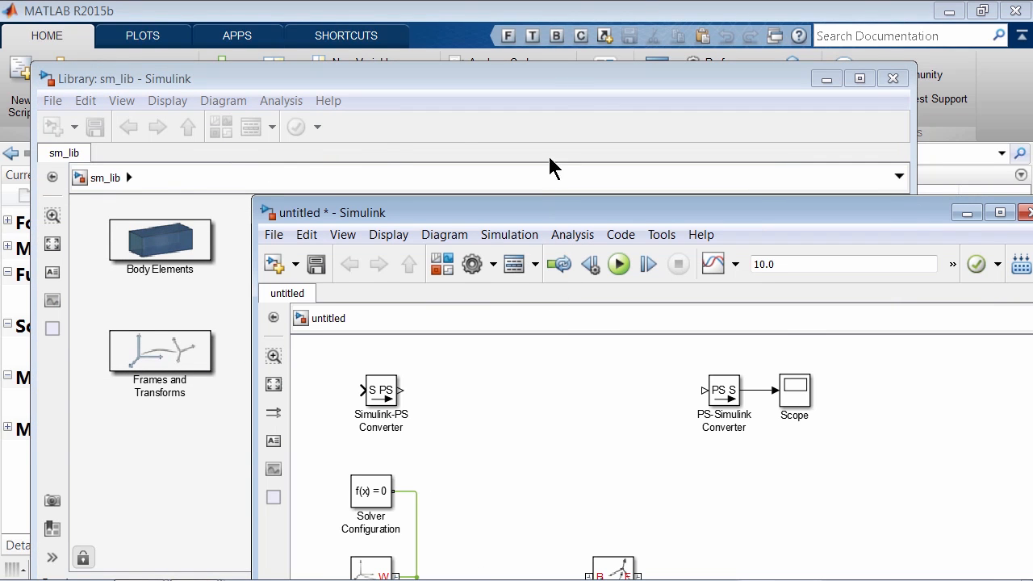
{"action": "left_click", "coordinate": [564, 74]}
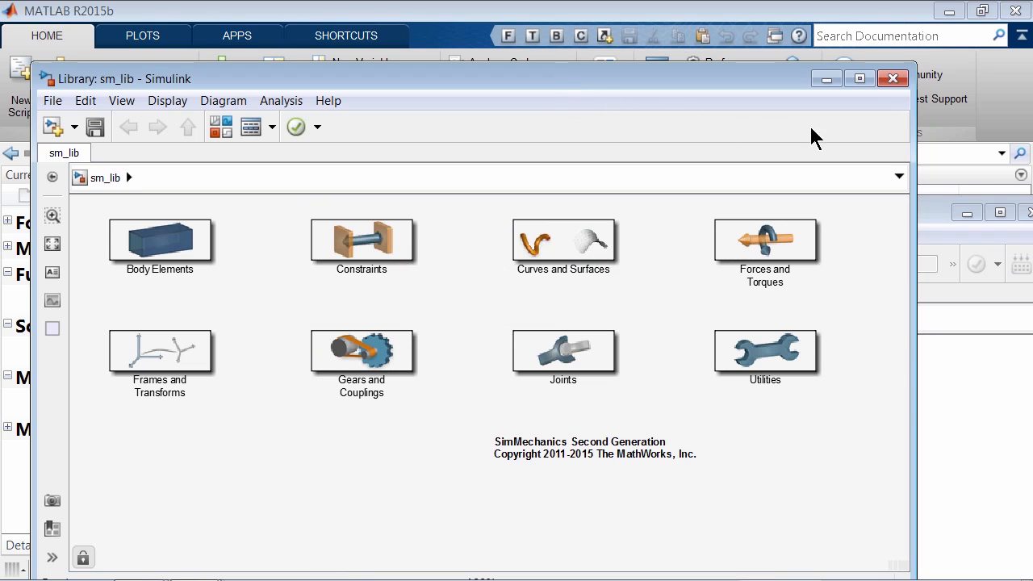
{"action": "left_click", "coordinate": [889, 82]}
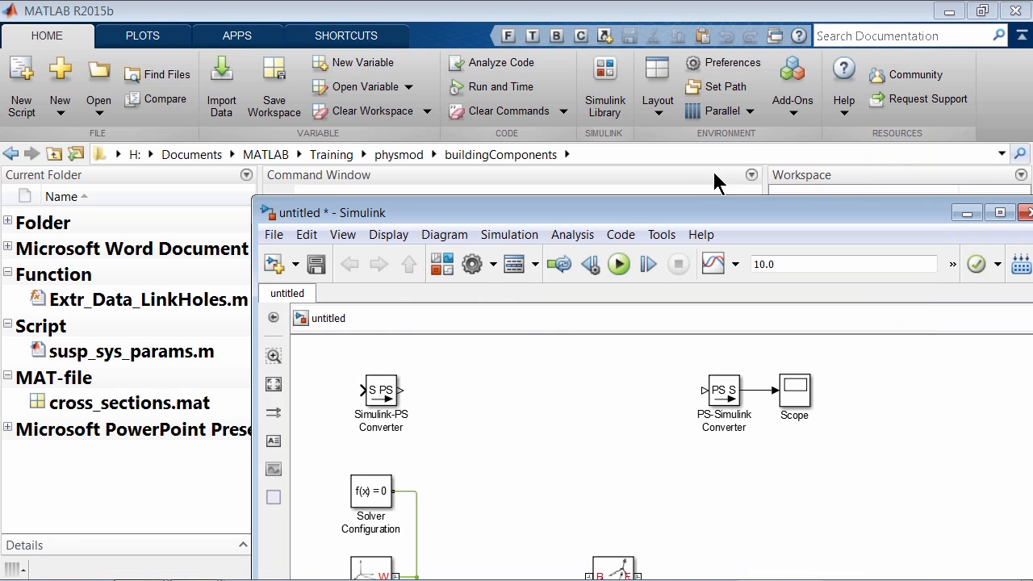
{"action": "left_click_drag", "start_coordinate": [596, 215], "coordinate": [1032, 121]}
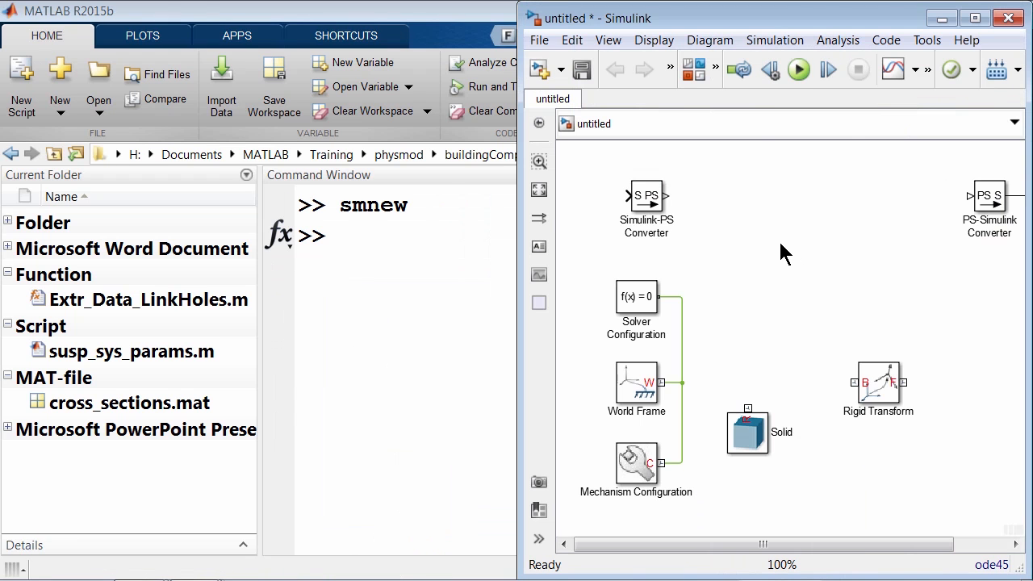
Delete the Simulink-PS Converter, PS-Simulink Converter, Scope and Rigid Transform blocks from the new model
{"action": "key", "text": "space"}
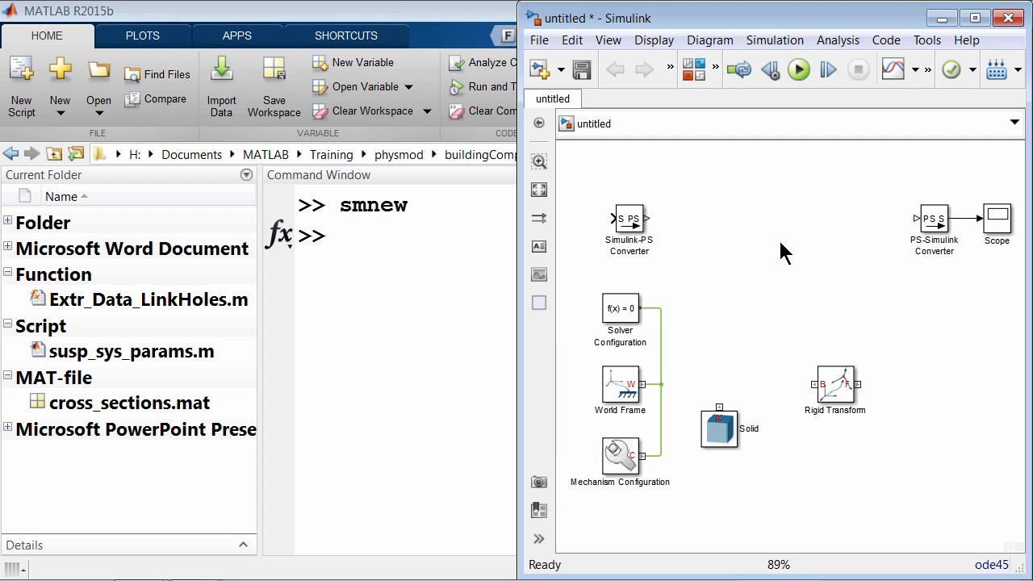
{"action": "left_click_drag", "start_coordinate": [590, 178], "coordinate": [986, 275]}
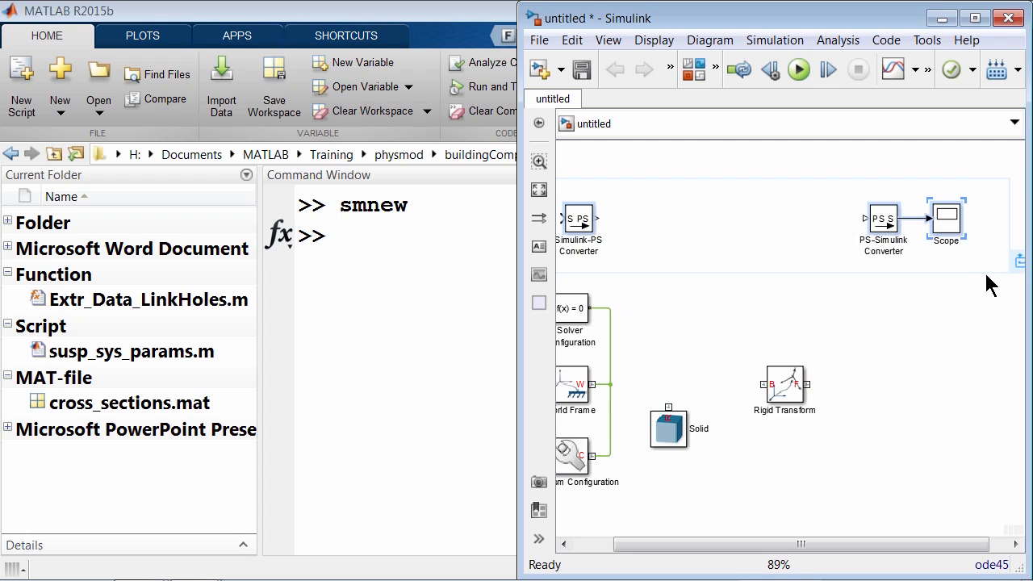
{"action": "key", "text": "Delete"}
{"action": "key", "text": "space"}
{"action": "left_click_drag", "start_coordinate": [883, 269], "coordinate": [999, 399]}
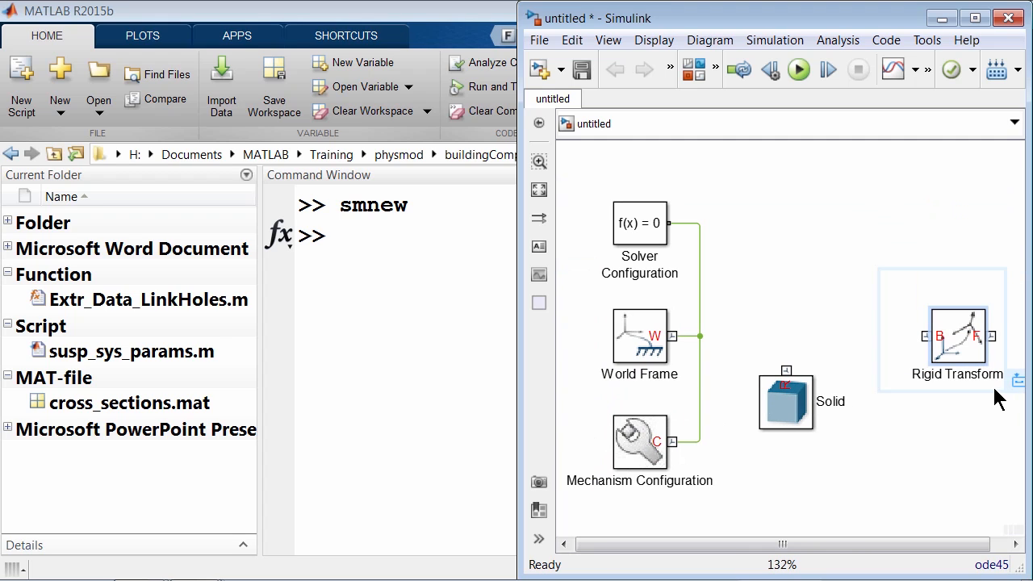
{"action": "key", "text": "Delete"}
{"action": "key", "text": "space"}
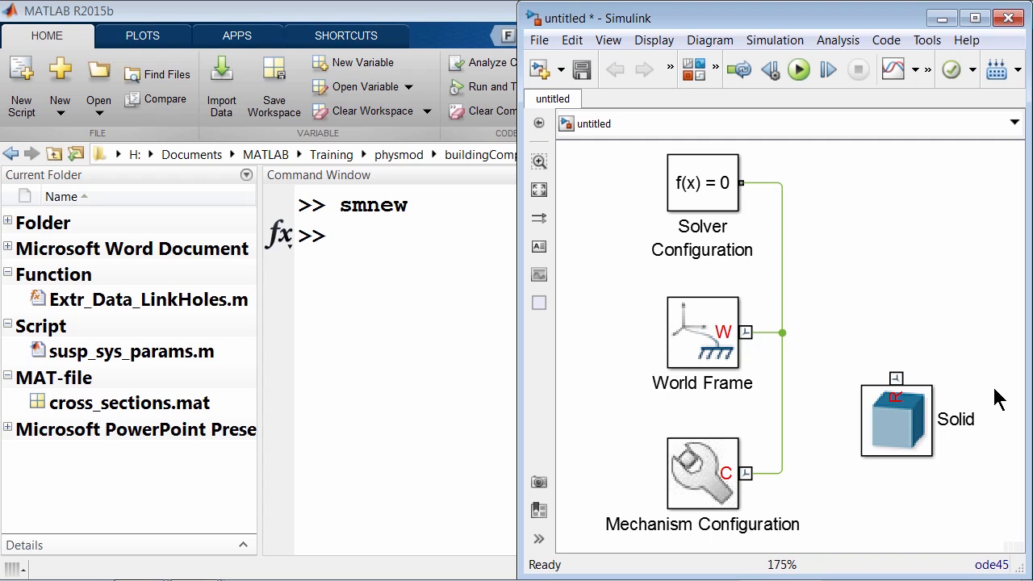
Show the library browser beside the model, and open the Solid block's properties in the maximized model window
{"action": "left_click", "coordinate": [694, 70]}
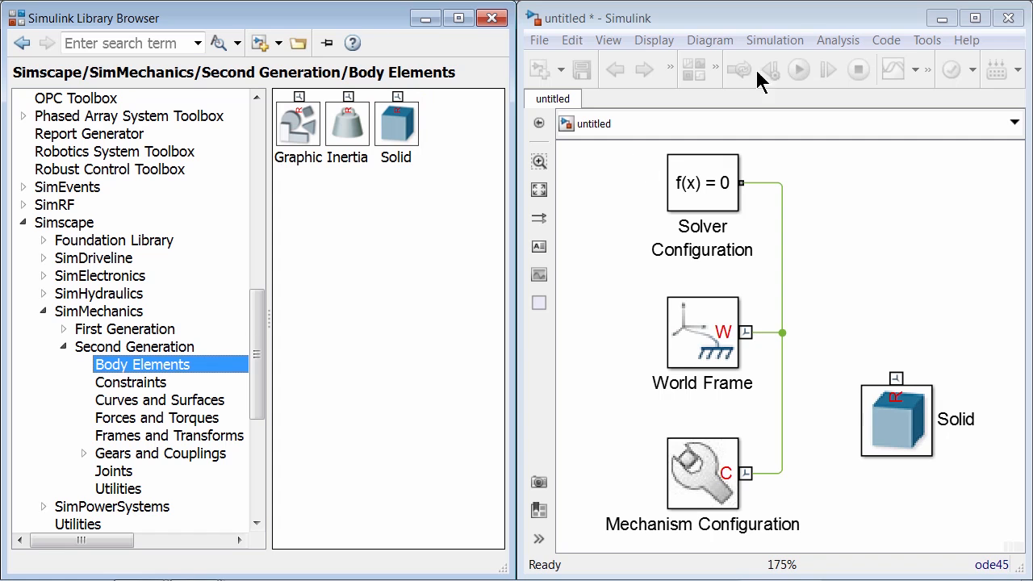
{"action": "left_click", "coordinate": [975, 18]}
{"action": "left_click", "coordinate": [389, 428]}
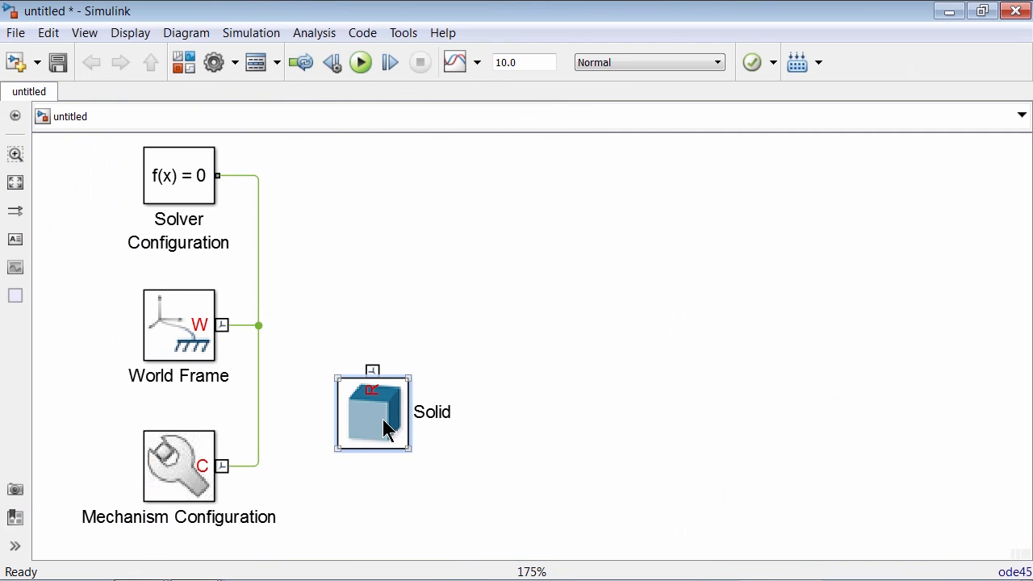
{"action": "double_click", "coordinate": [383, 418]}
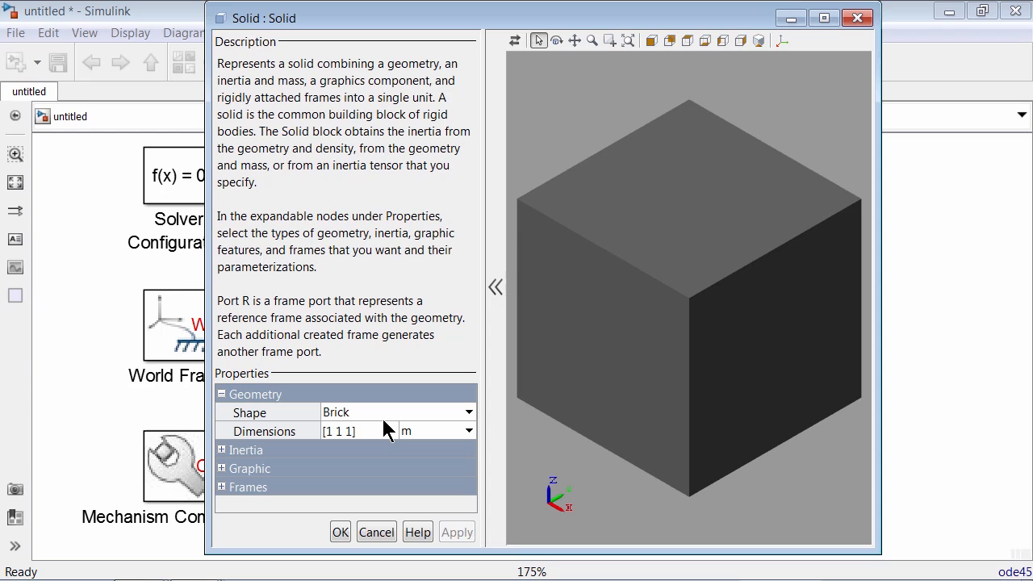
Try the Cylinder shape for the solid with an updated, fitted preview, and set the shape back to Brick
{"action": "left_click", "coordinate": [385, 413]}
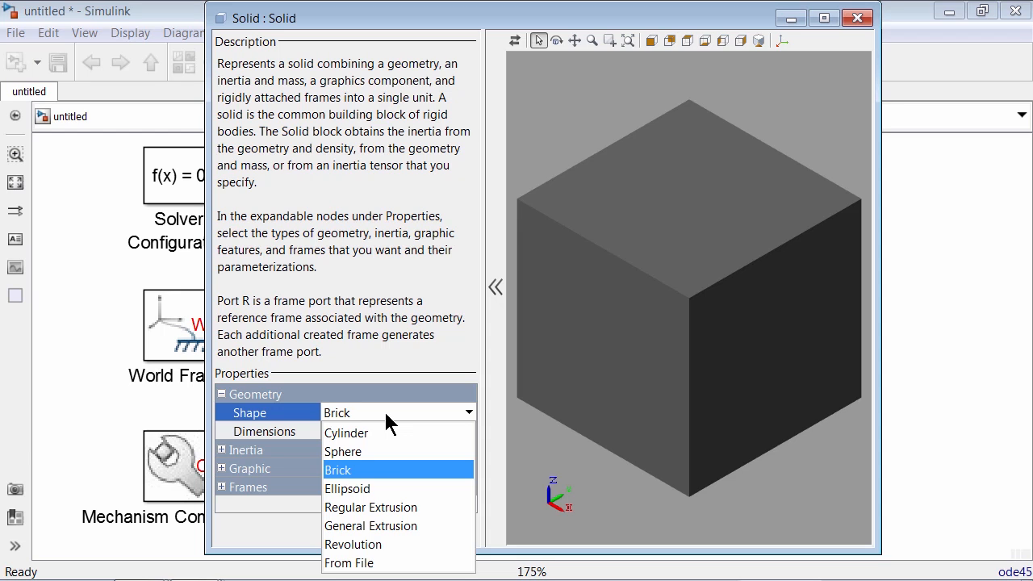
{"action": "left_click", "coordinate": [385, 433]}
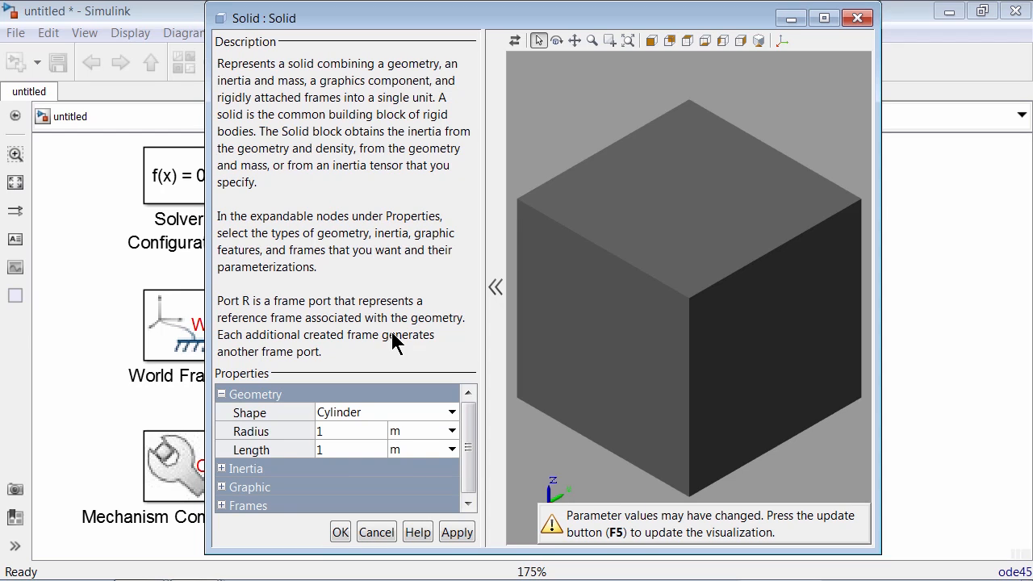
{"action": "left_click", "coordinate": [516, 41]}
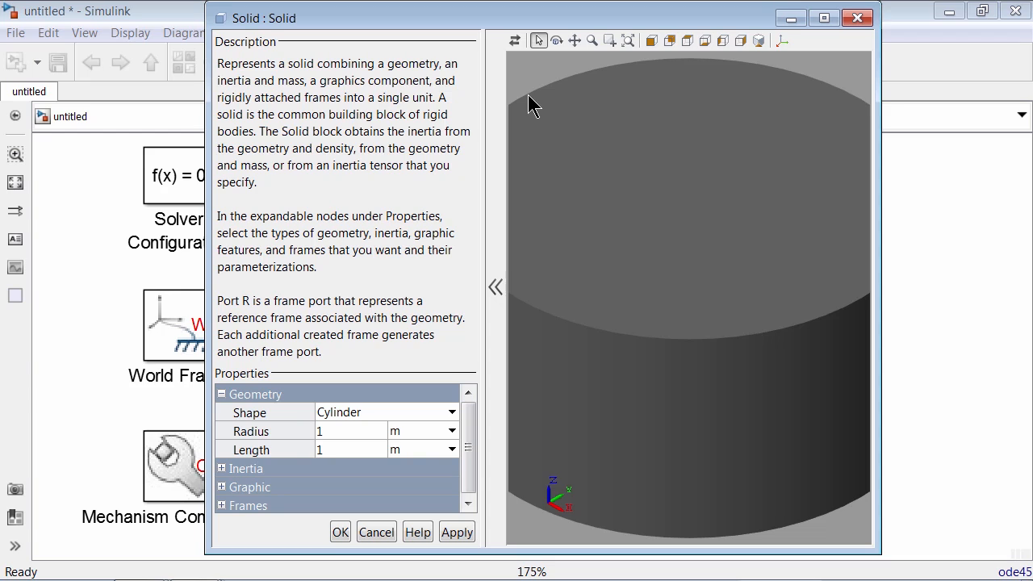
{"action": "left_click", "coordinate": [629, 42]}
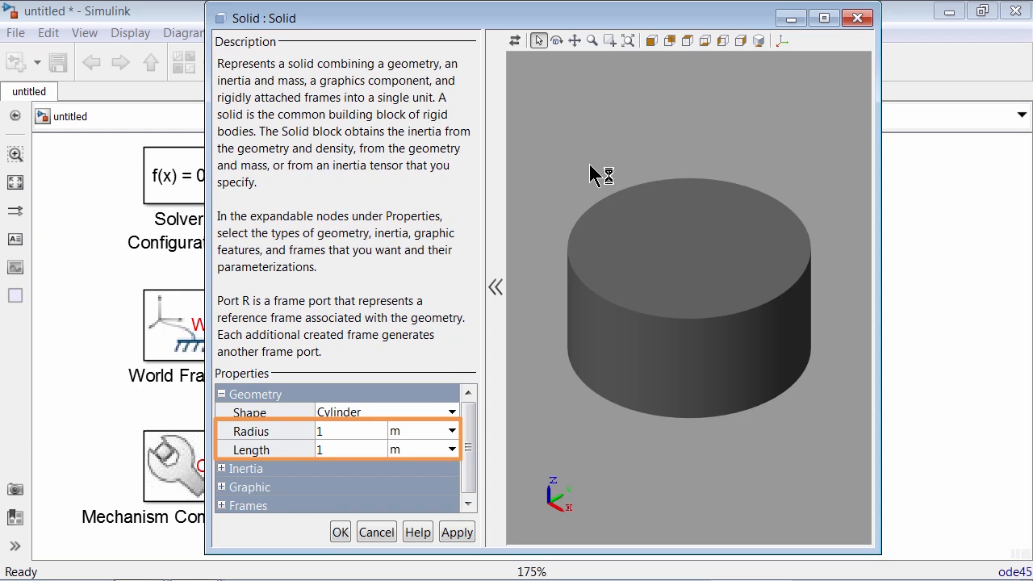
{"action": "left_click", "coordinate": [429, 412]}
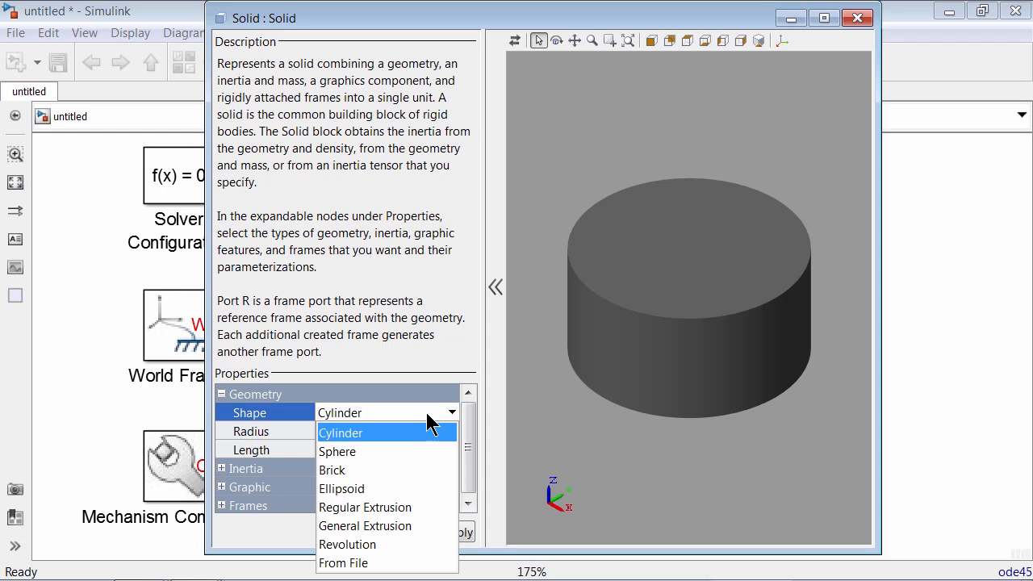
{"action": "left_click", "coordinate": [403, 472]}
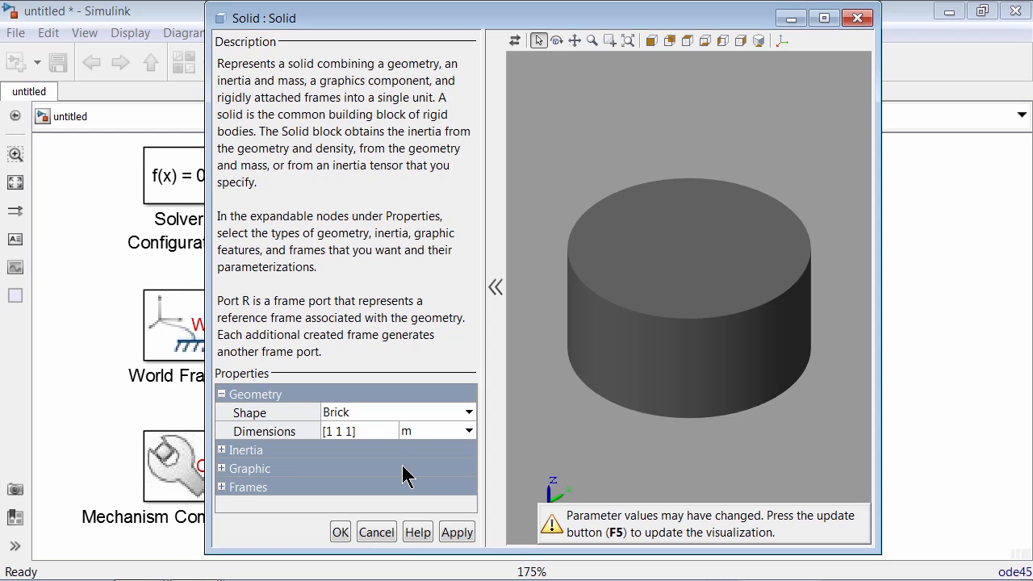
Switch to the main MATLAB window and open the susp_sys_params.m script to examine the chassis dimension variables
{"action": "key", "text": "alt+Tab"}
{"action": "key", "text": "alt+Tab"}
{"action": "key", "text": "alt+Tab"}
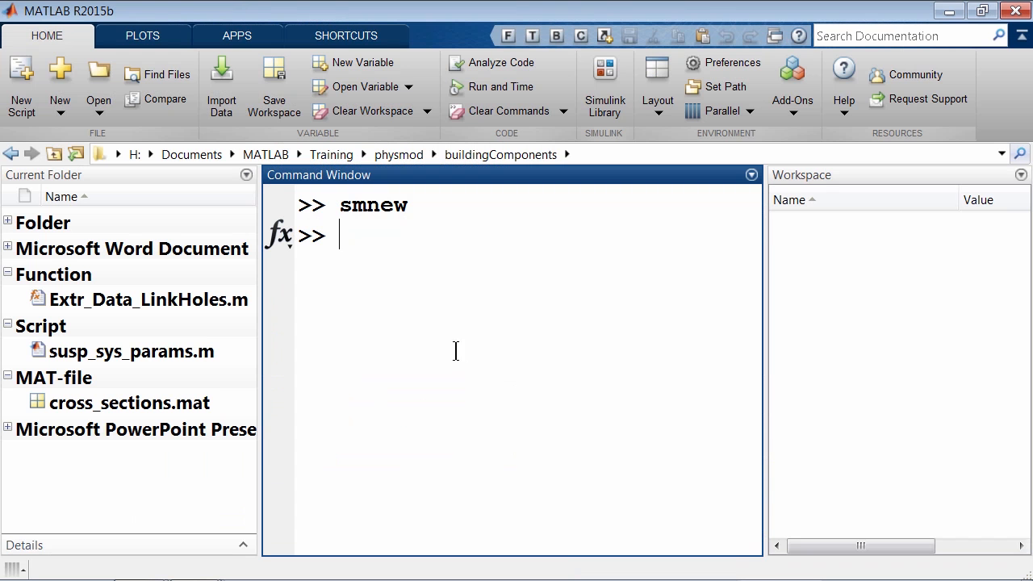
{"action": "left_click", "coordinate": [156, 358]}
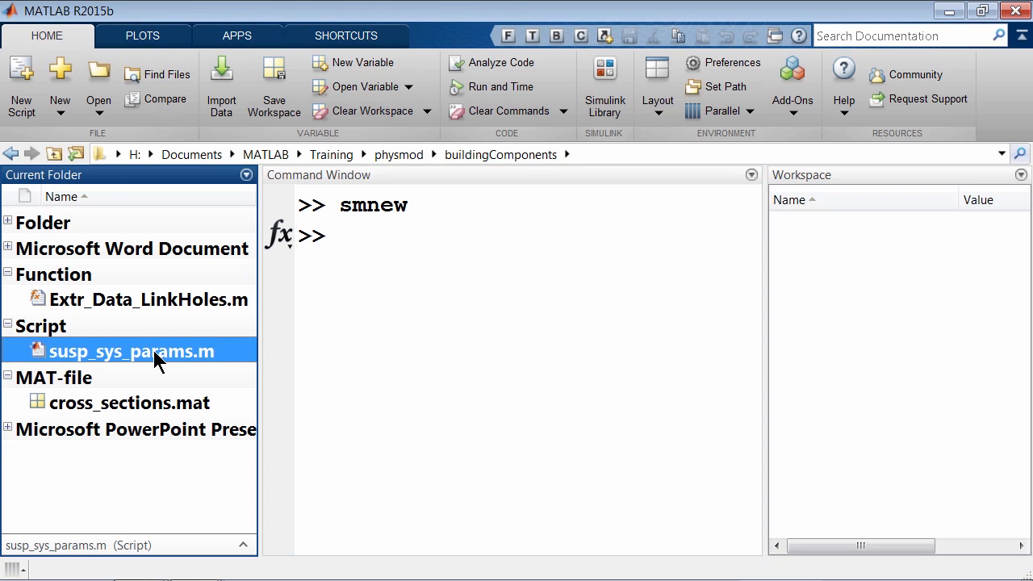
{"action": "double_click", "coordinate": [153, 351]}
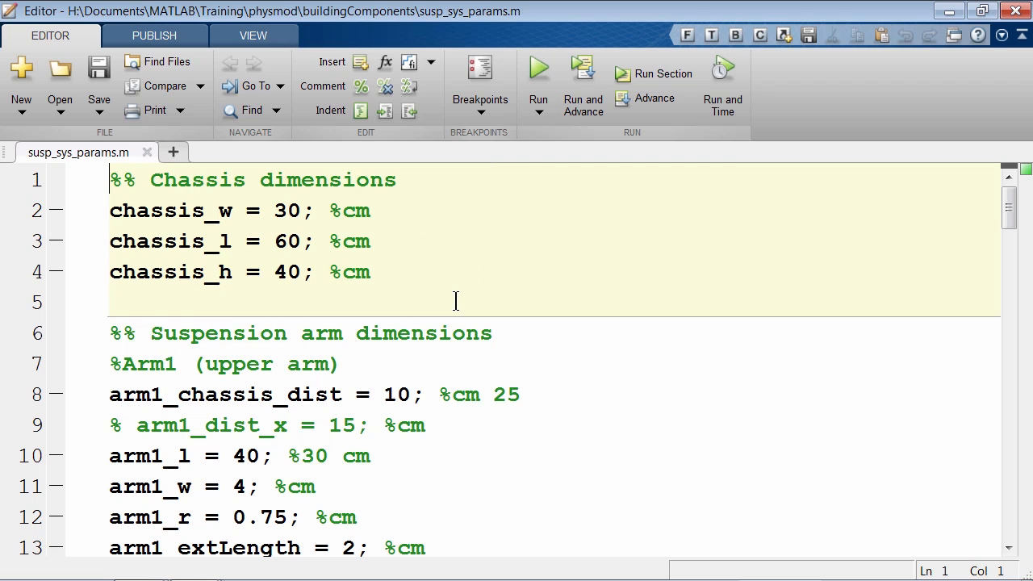
Return to the Solid block's properties in Simulink and set the brick dimensions to [chassis_l chassis_w chassis_h]
{"action": "key", "text": "alt+Tab"}
{"action": "key", "text": "alt+Tab"}
{"action": "key", "text": "alt+Tab"}
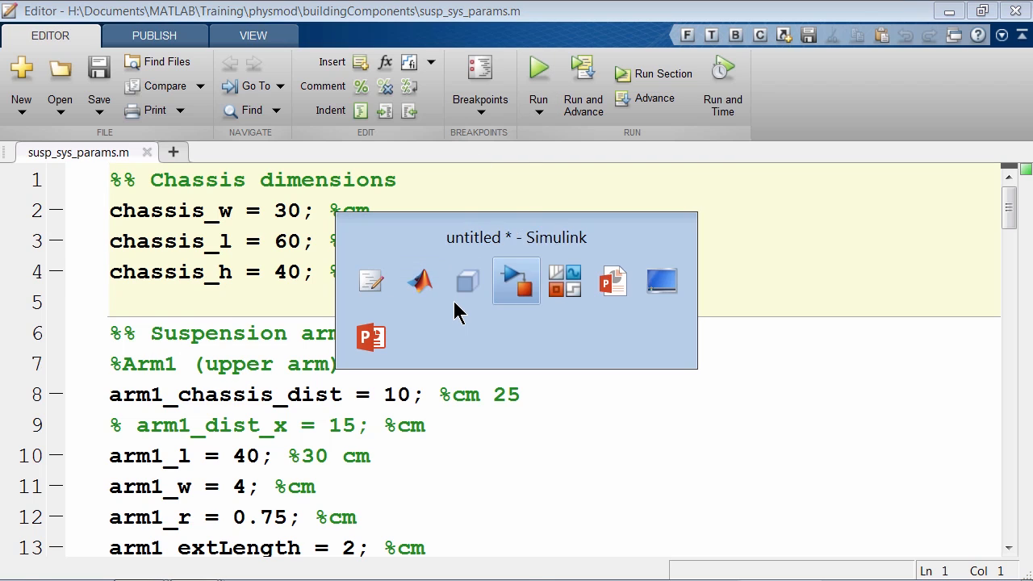
{"action": "double_click", "coordinate": [378, 408]}
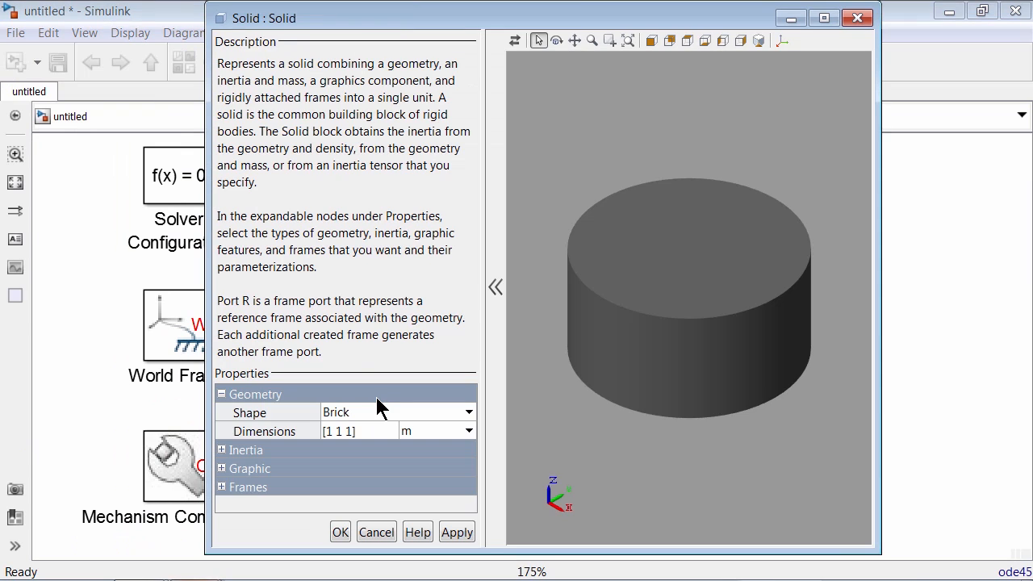
{"action": "left_click", "coordinate": [332, 431]}
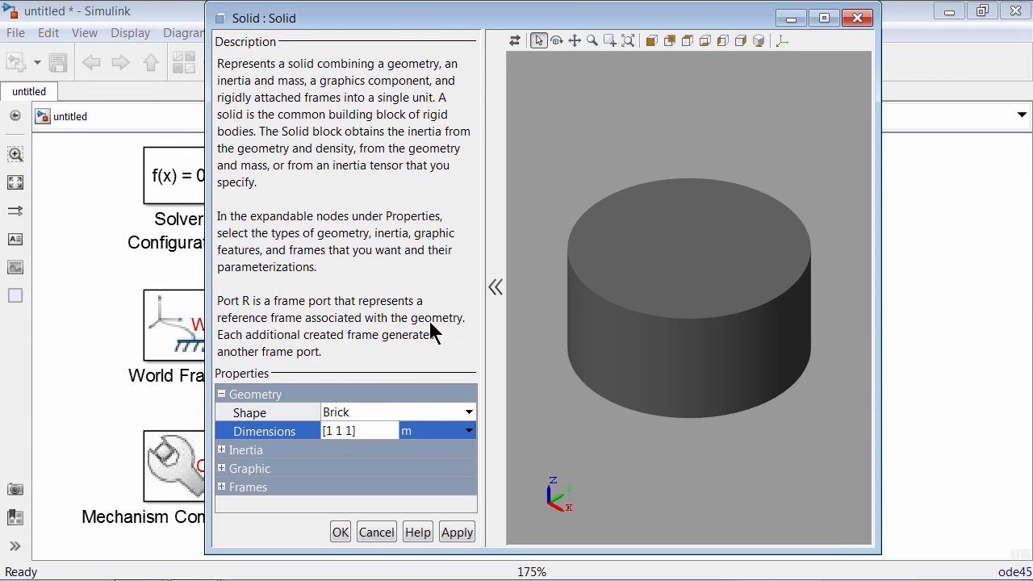
{"action": "key", "text": "BackSpace"}
{"action": "type", "text": "chassis_l"}
{"action": "key", "text": "BackSpace"}
{"action": "type", "text": "chassis_w"}
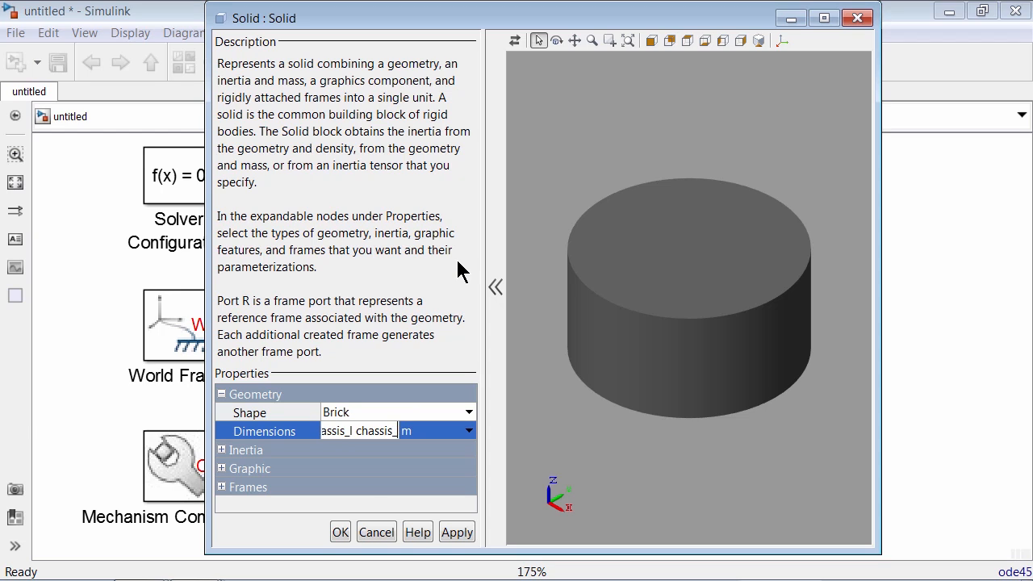
{"action": "key", "text": "Delete"}
{"action": "type", "text": "chassis_h"}
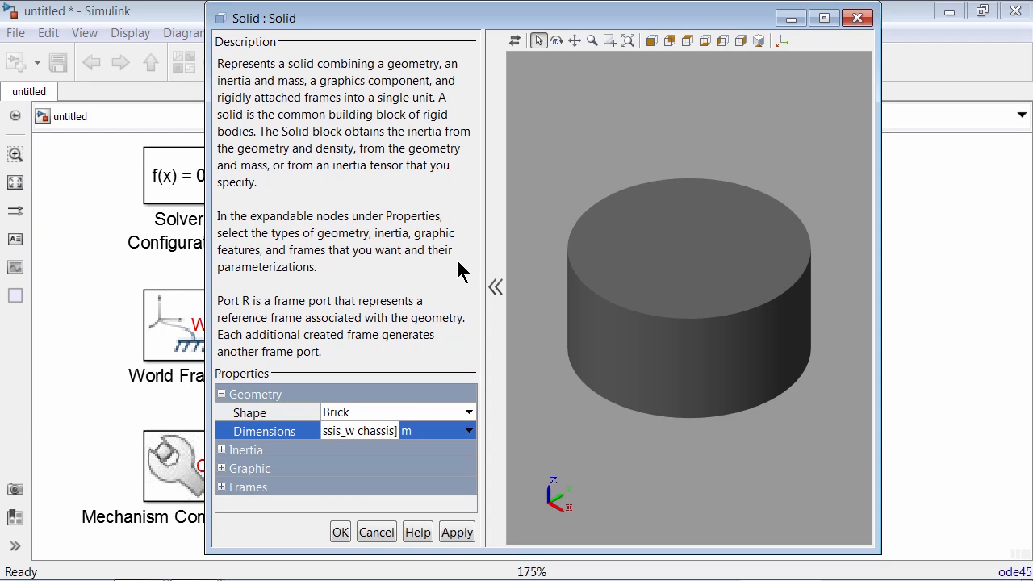
Set the unit of the brick dimensions to cm, and update the solid's preview so it fits the view
{"action": "left_click", "coordinate": [431, 433]}
{"action": "type", "text": "cm"}
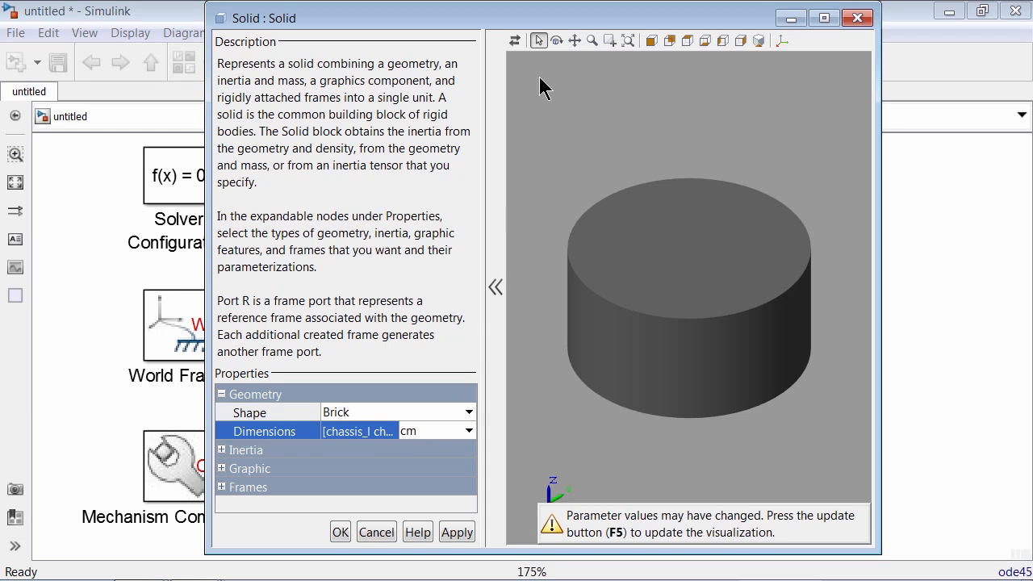
{"action": "left_click", "coordinate": [514, 42]}
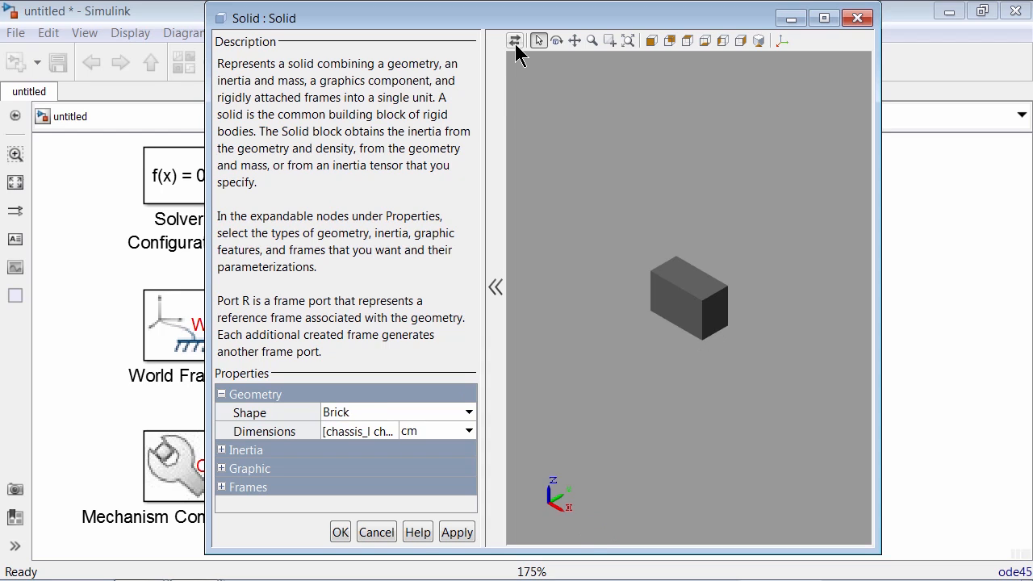
{"action": "left_click", "coordinate": [636, 45]}
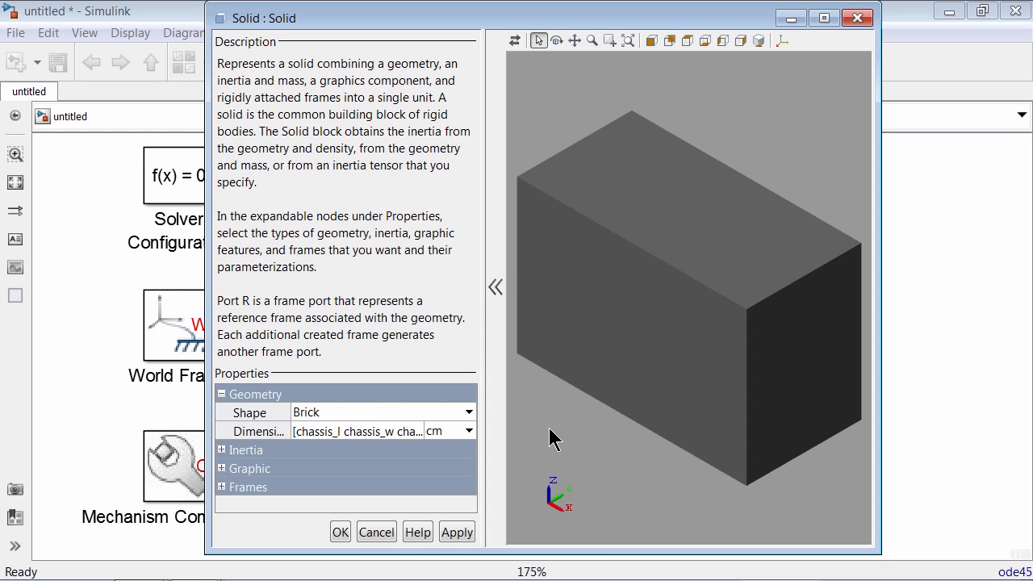
Collapse the Geometry properties, expand the Inertia properties, and examine which quantities the inertia calculation can be based on
{"action": "left_click", "coordinate": [221, 394]}
{"action": "left_click", "coordinate": [222, 412]}
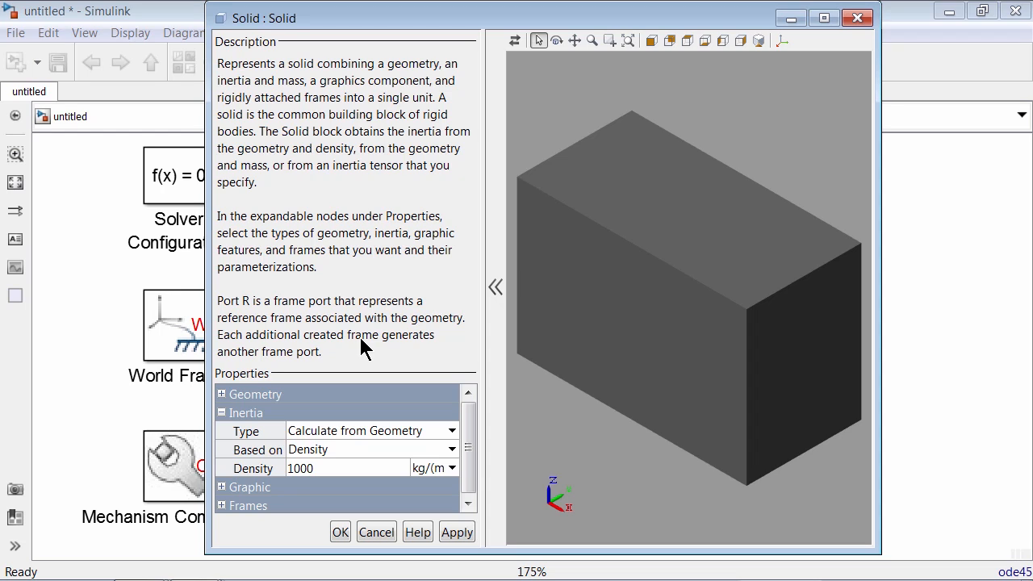
{"action": "left_click", "coordinate": [388, 449]}
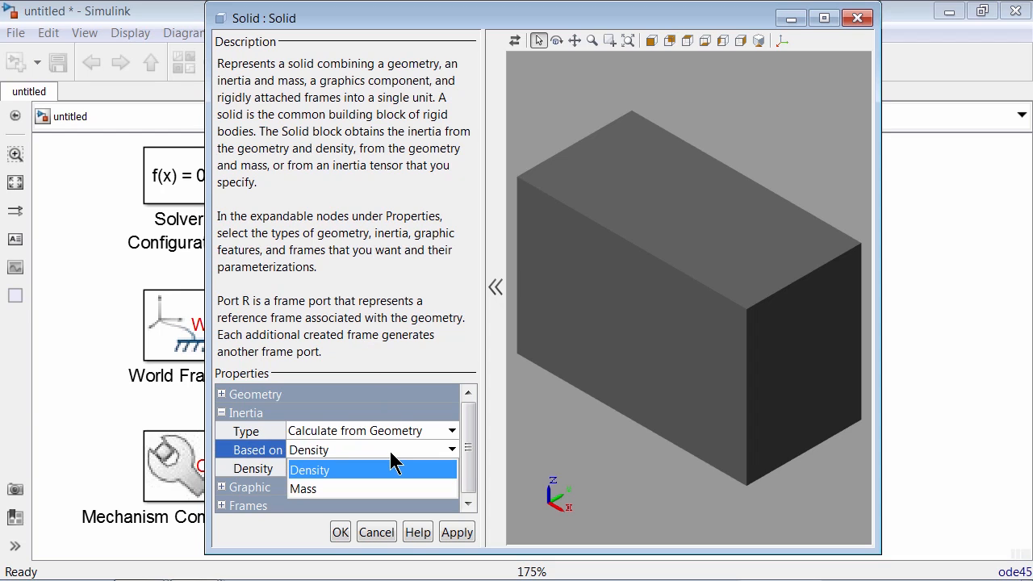
{"action": "left_click", "coordinate": [391, 453]}
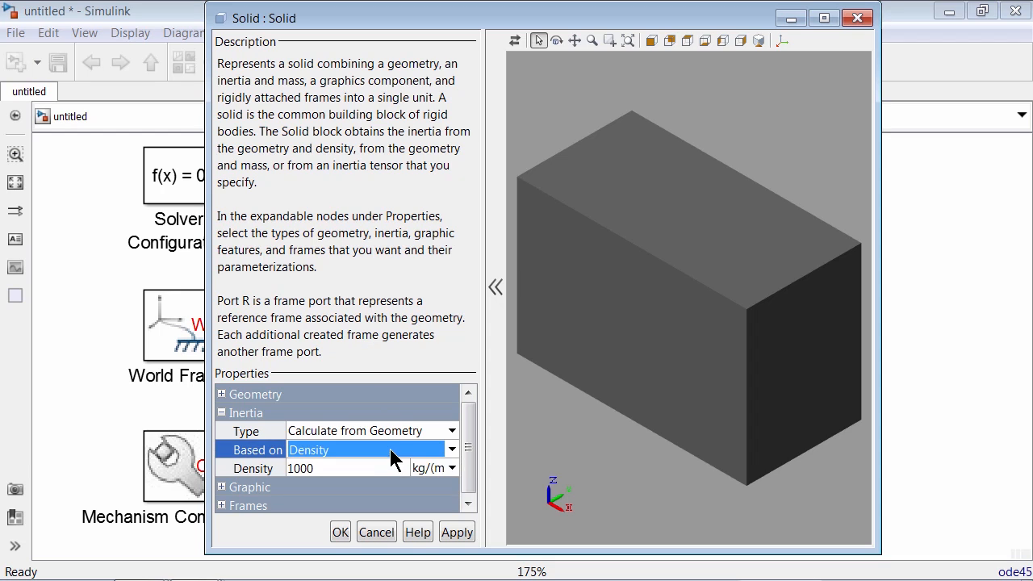
Try the Custom inertia type with its parameter names fully readable, and set the type back to Calculate from Geometry
{"action": "left_click", "coordinate": [387, 431]}
{"action": "left_click", "coordinate": [387, 489]}
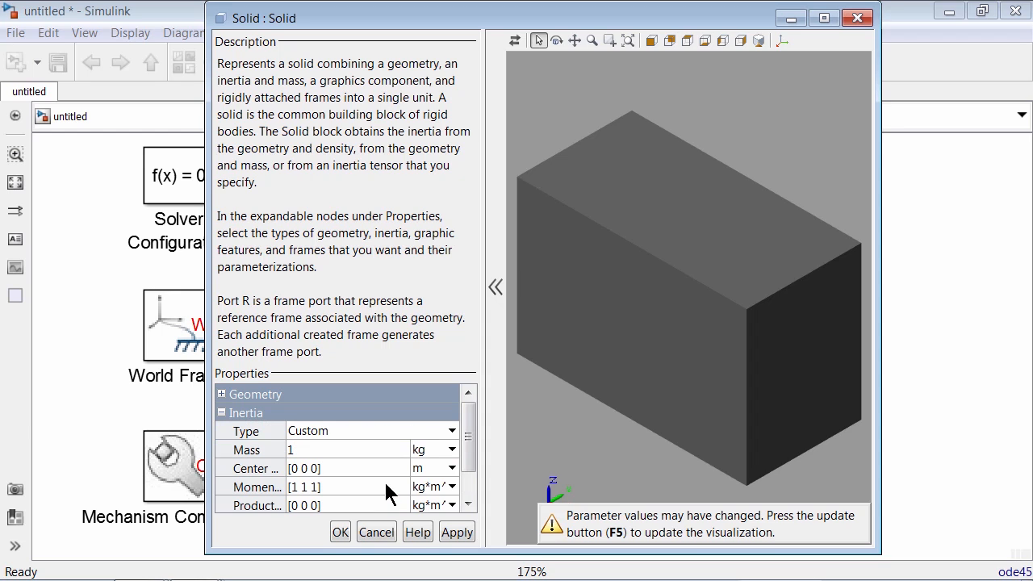
{"action": "left_click_drag", "start_coordinate": [285, 431], "coordinate": [346, 426]}
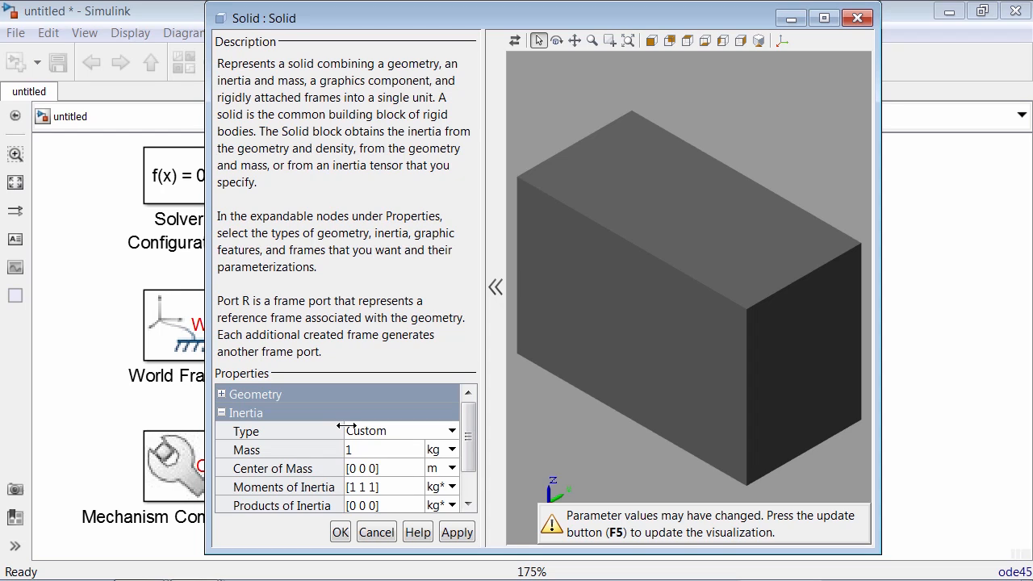
{"action": "left_click", "coordinate": [388, 430]}
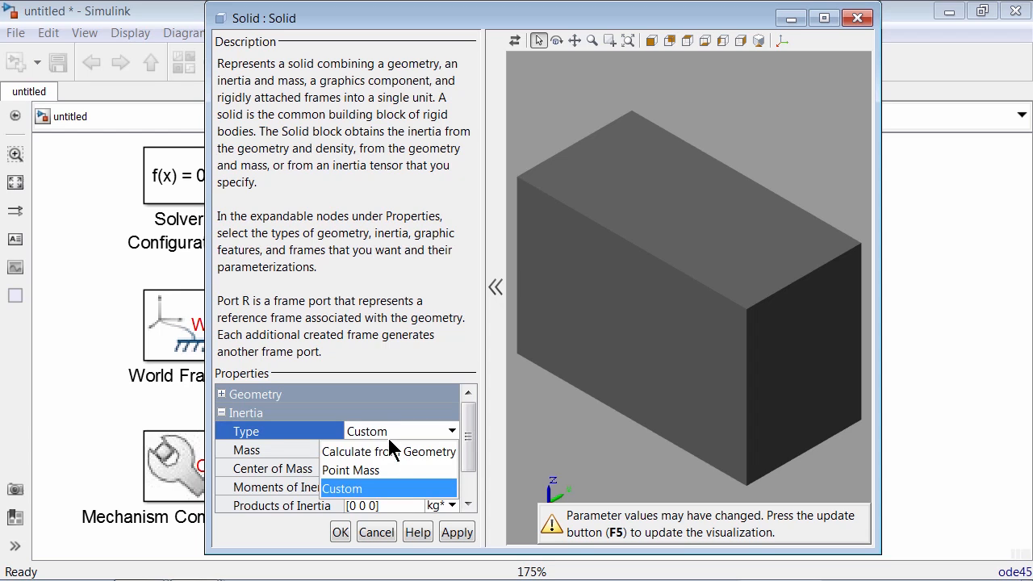
{"action": "left_click", "coordinate": [388, 453]}
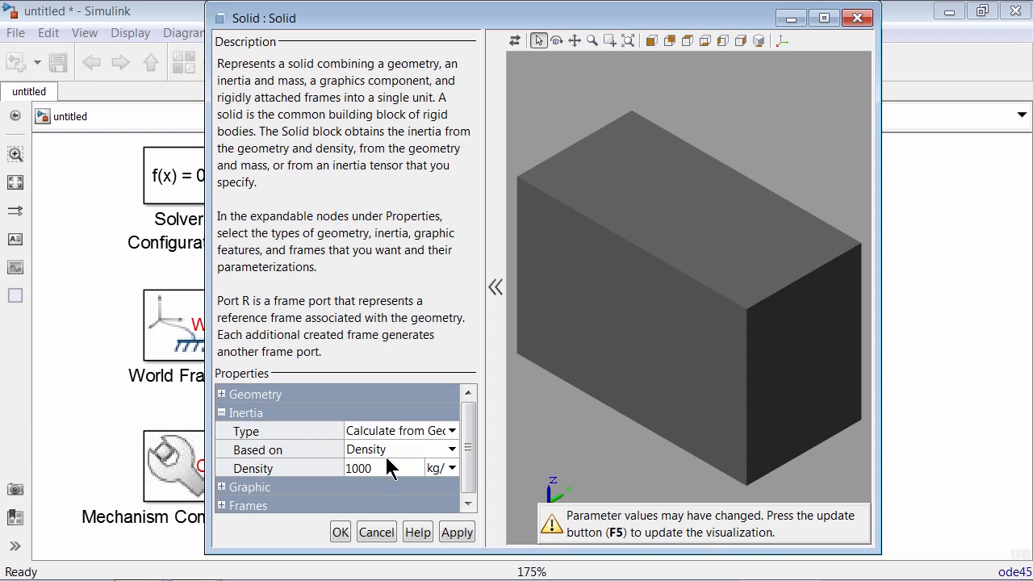
Set the solid's inertia density to 8000 and collapse the Inertia properties
{"action": "left_click", "coordinate": [386, 467]}
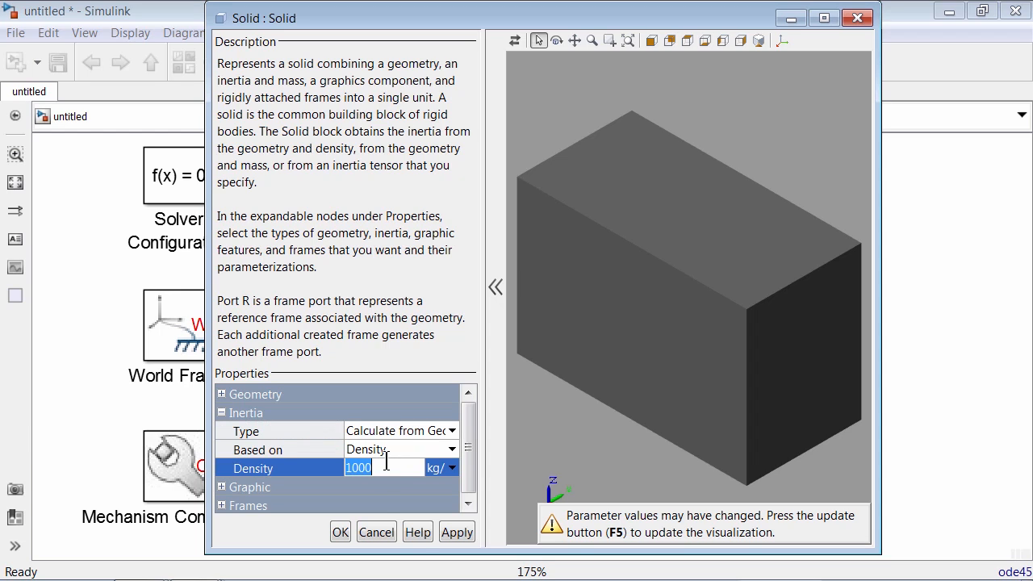
{"action": "type", "text": "8000"}
{"action": "left_click", "coordinate": [222, 414]}
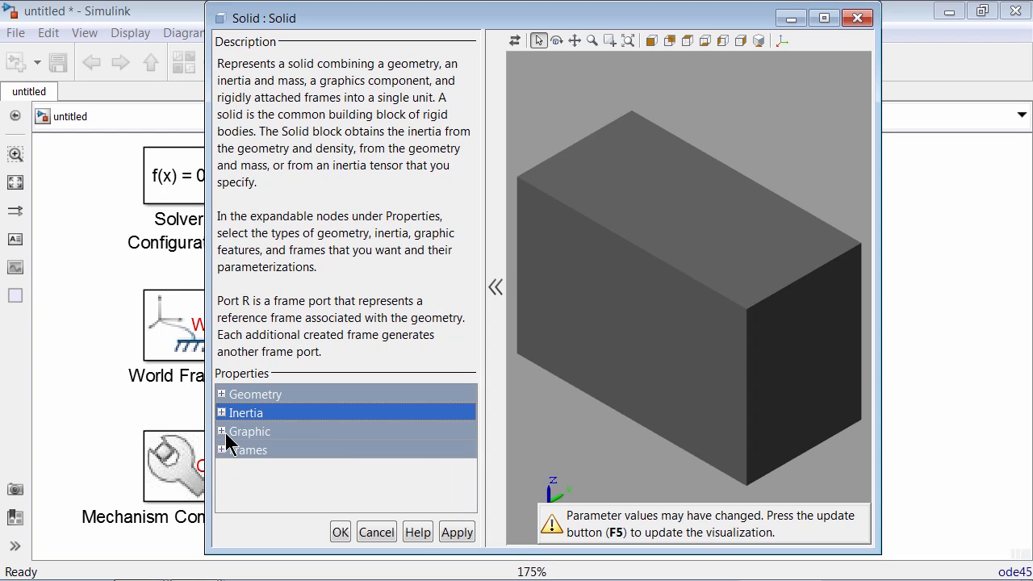
Expand the Graphic properties, keep the From Geometry type, and change the solid's color to light red [1.0 0.4 0.4]
{"action": "left_click", "coordinate": [222, 431]}
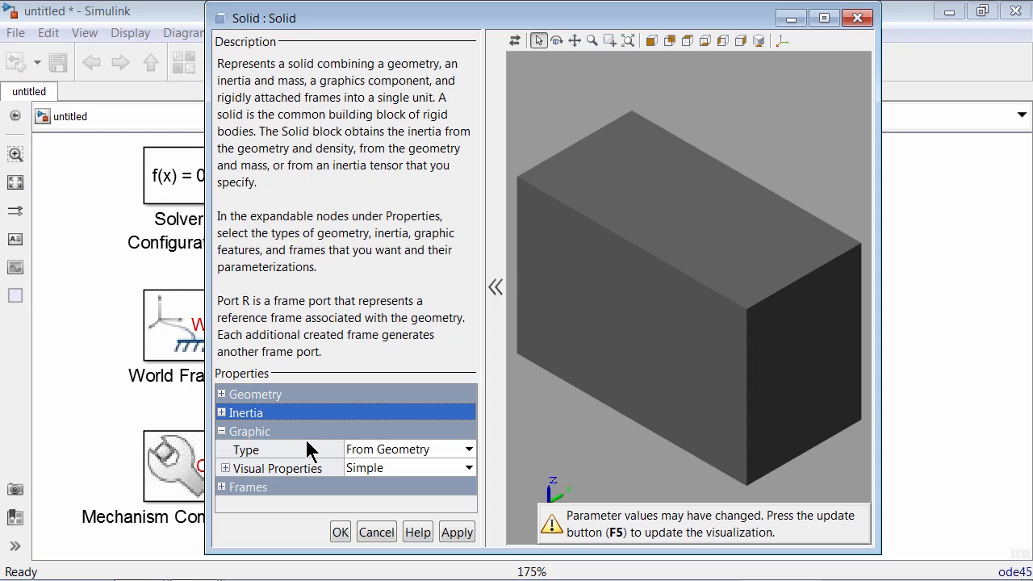
{"action": "left_click", "coordinate": [395, 454]}
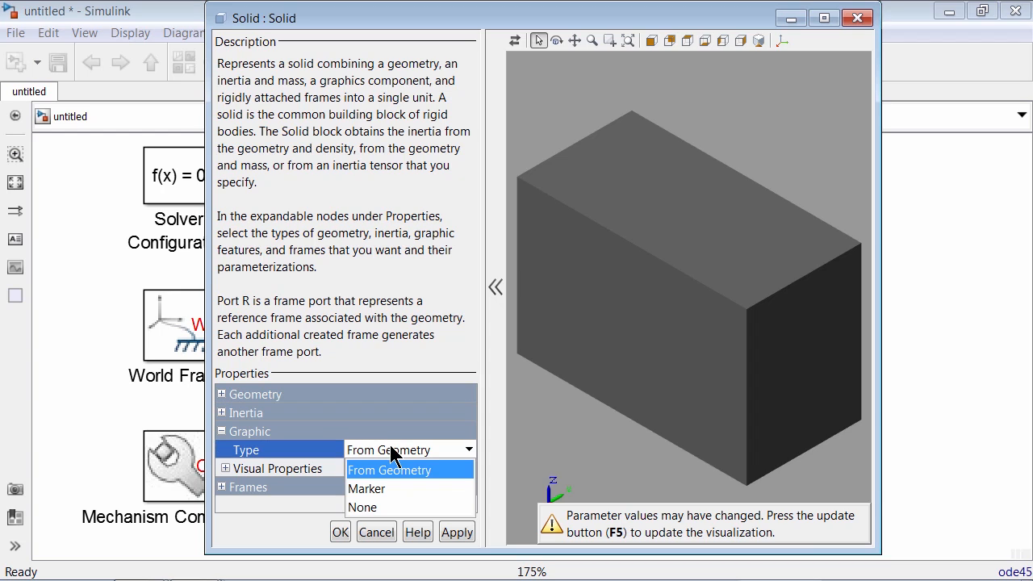
{"action": "left_click", "coordinate": [452, 468]}
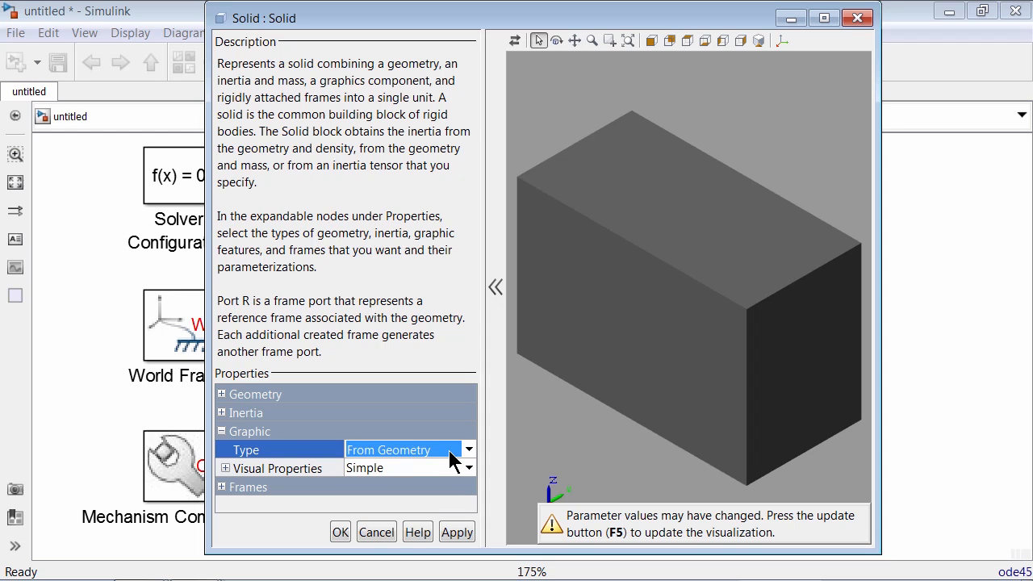
{"action": "left_click", "coordinate": [225, 469]}
{"action": "left_click", "coordinate": [432, 488]}
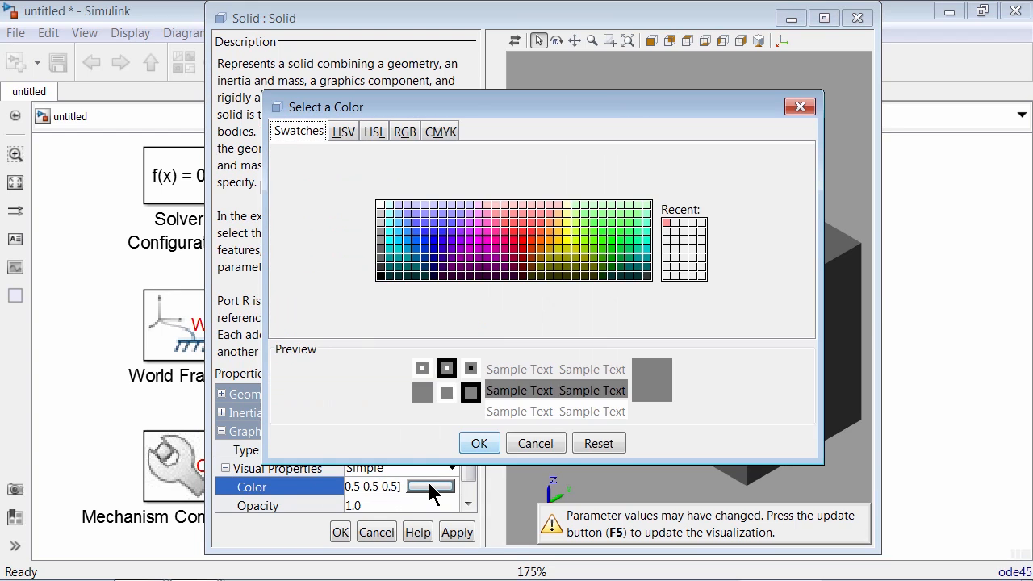
{"action": "left_click", "coordinate": [540, 223]}
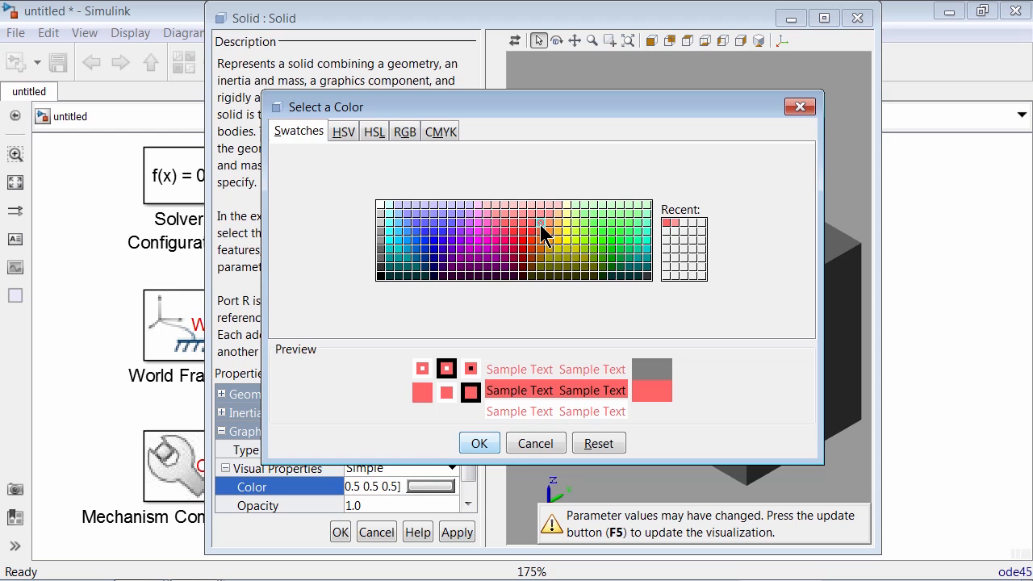
{"action": "left_click", "coordinate": [479, 444]}
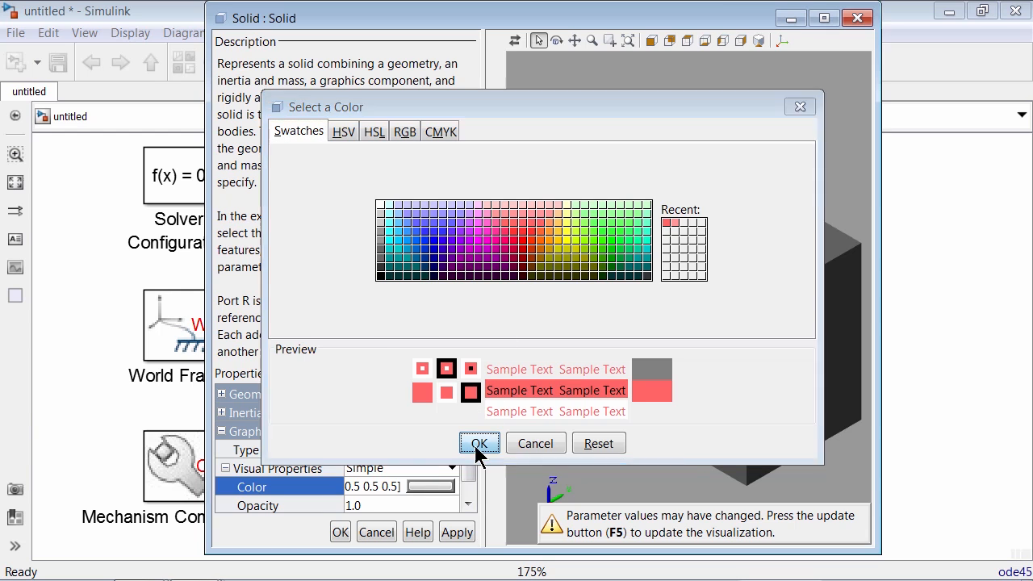
Set the solid's opacity to 0.25 and update the preview
{"action": "left_click", "coordinate": [376, 502]}
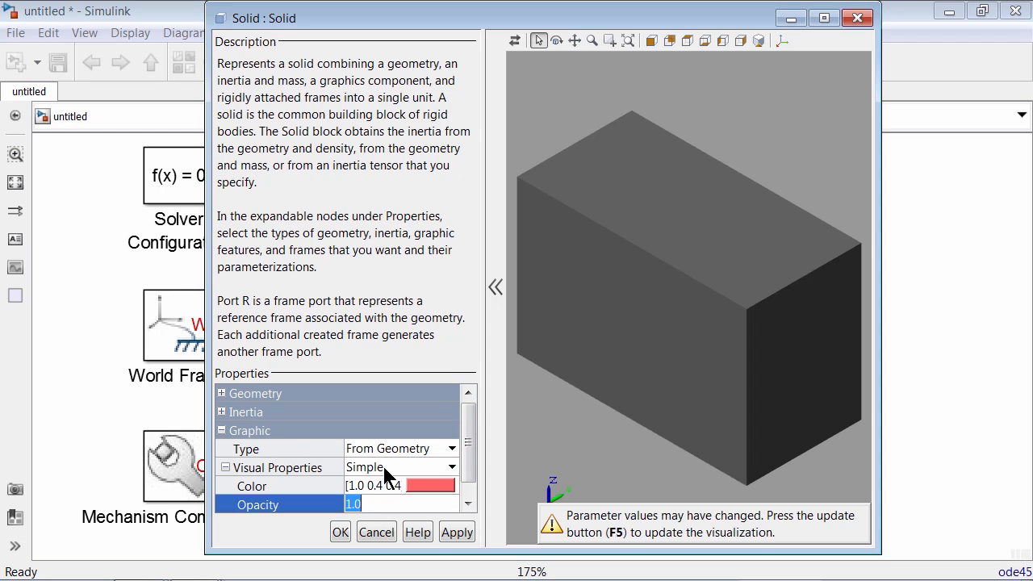
{"action": "type", "text": "0.25"}
{"action": "left_click", "coordinate": [517, 42]}
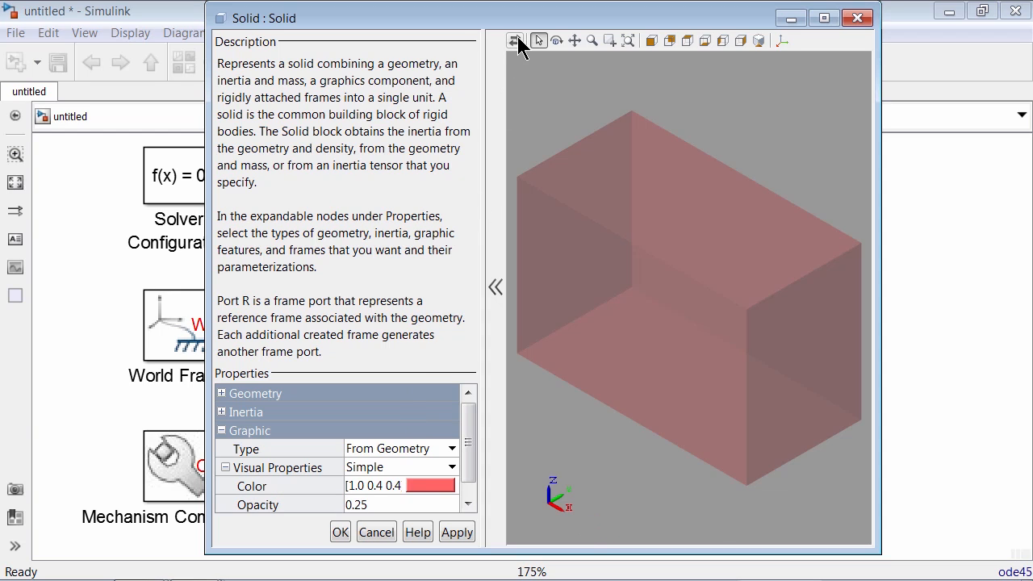
Try the Advanced visual properties, examine their color and shininess parameters, and set them back to Simple
{"action": "left_click", "coordinate": [403, 466]}
{"action": "left_click", "coordinate": [402, 487]}
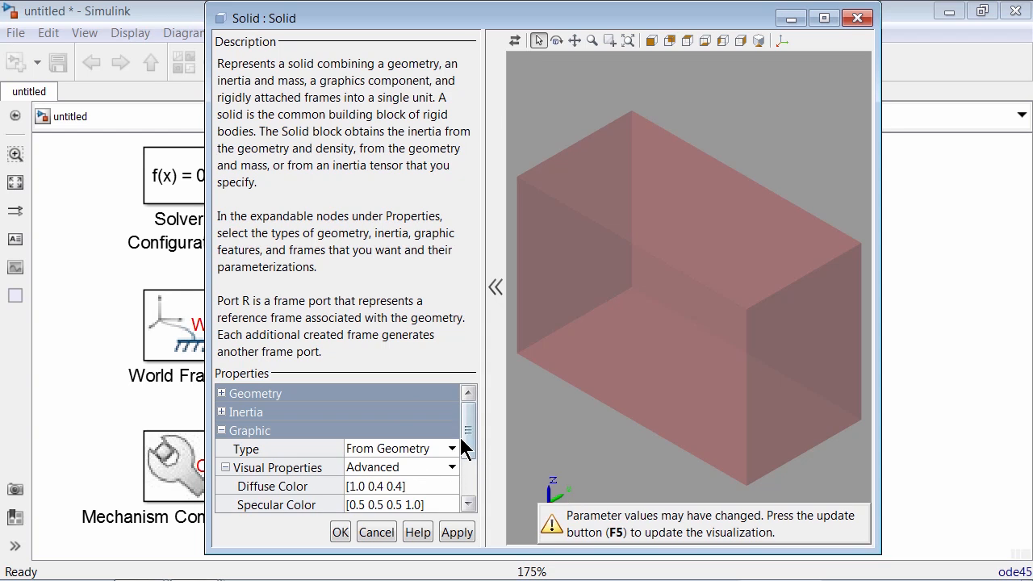
{"action": "left_click_drag", "start_coordinate": [466, 448], "coordinate": [457, 484]}
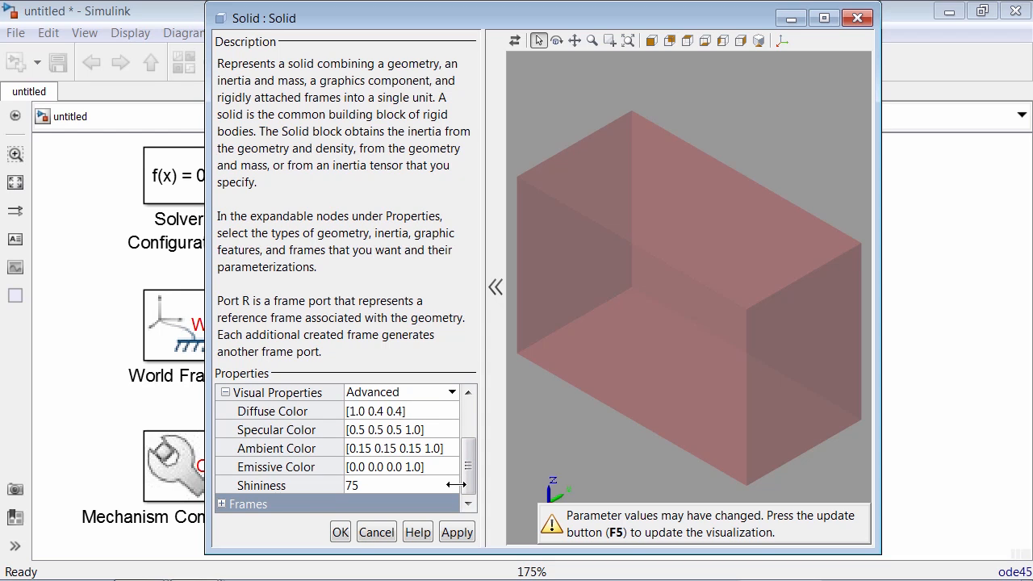
{"action": "left_click", "coordinate": [418, 394]}
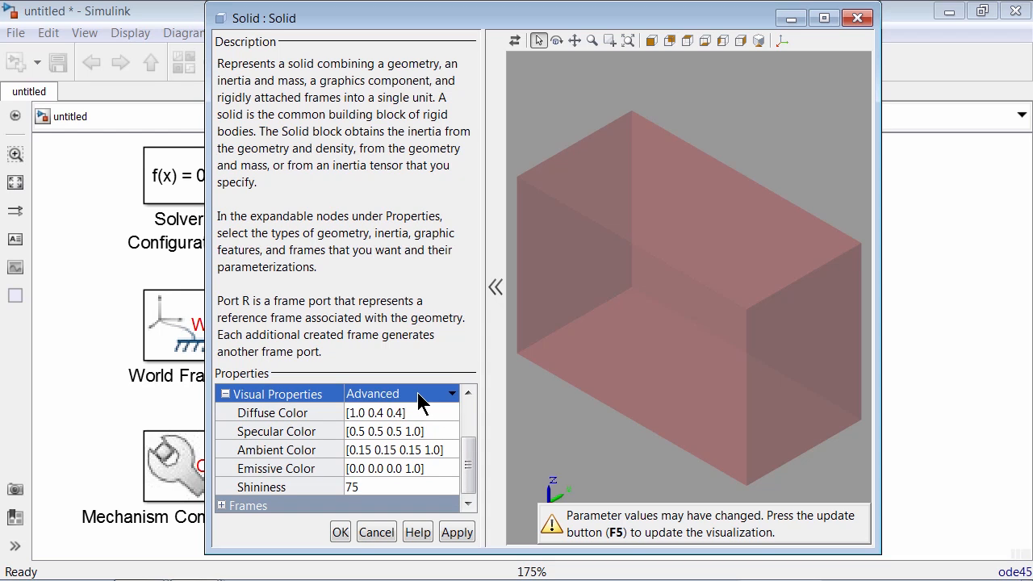
{"action": "left_click", "coordinate": [418, 395]}
{"action": "left_click", "coordinate": [410, 432]}
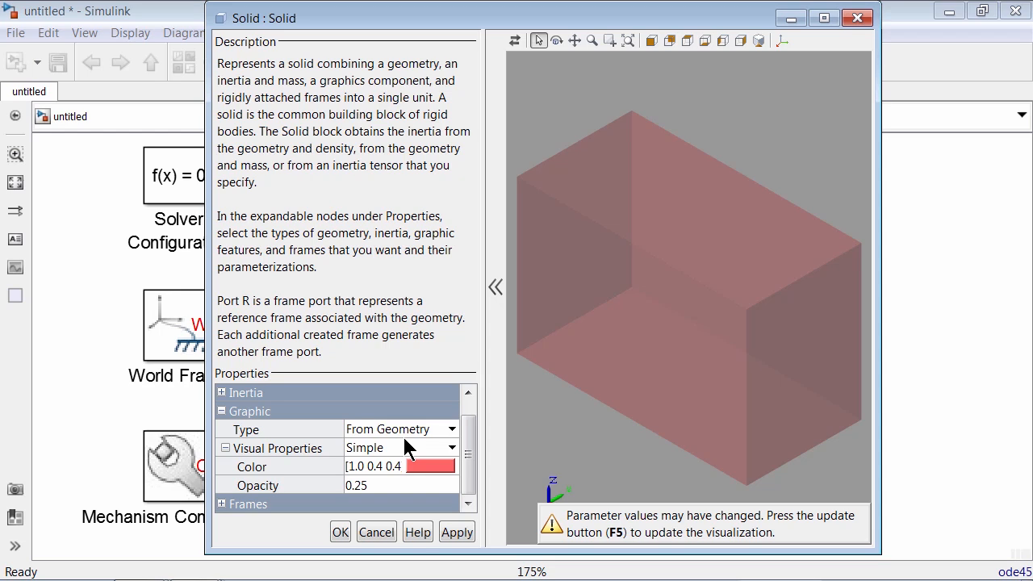
Collapse the Graphic properties and accept the Solid block's settings
{"action": "left_click_drag", "start_coordinate": [465, 472], "coordinate": [464, 439]}
{"action": "left_click", "coordinate": [221, 432]}
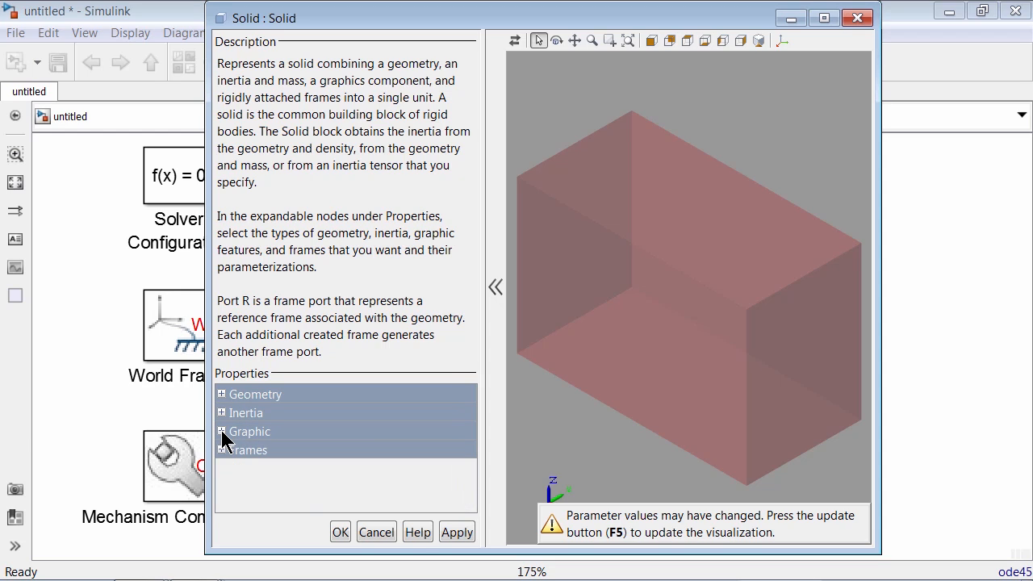
{"action": "left_click", "coordinate": [339, 532]}
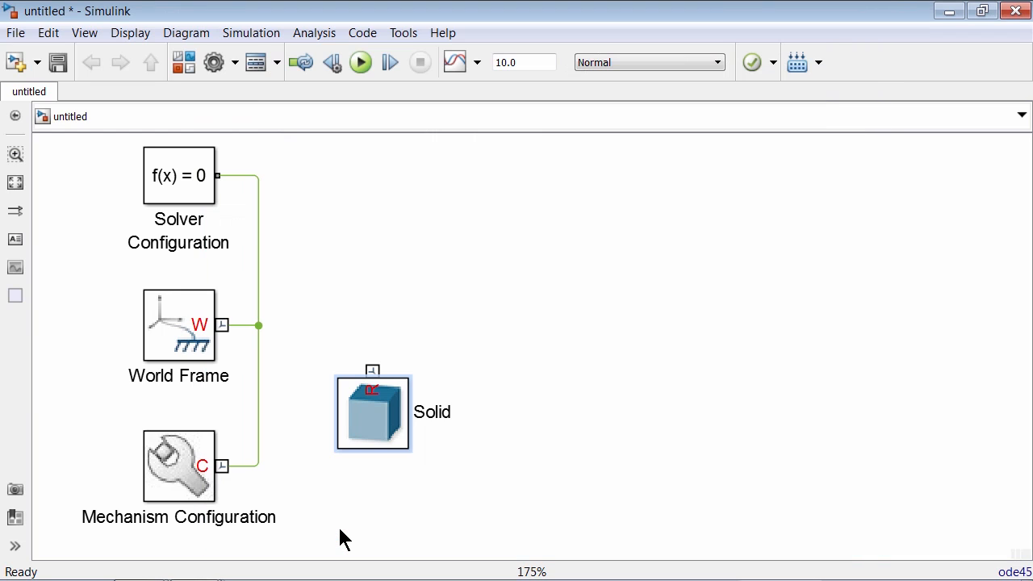
Rename the Solid block Chassis Simplified on two lines, and connect its R port to the World Frame line
{"action": "double_click", "coordinate": [433, 414]}
{"action": "type", "text": "Chassis"}
{"action": "key", "text": "Return"}
{"action": "type", "text": "Simplified"}
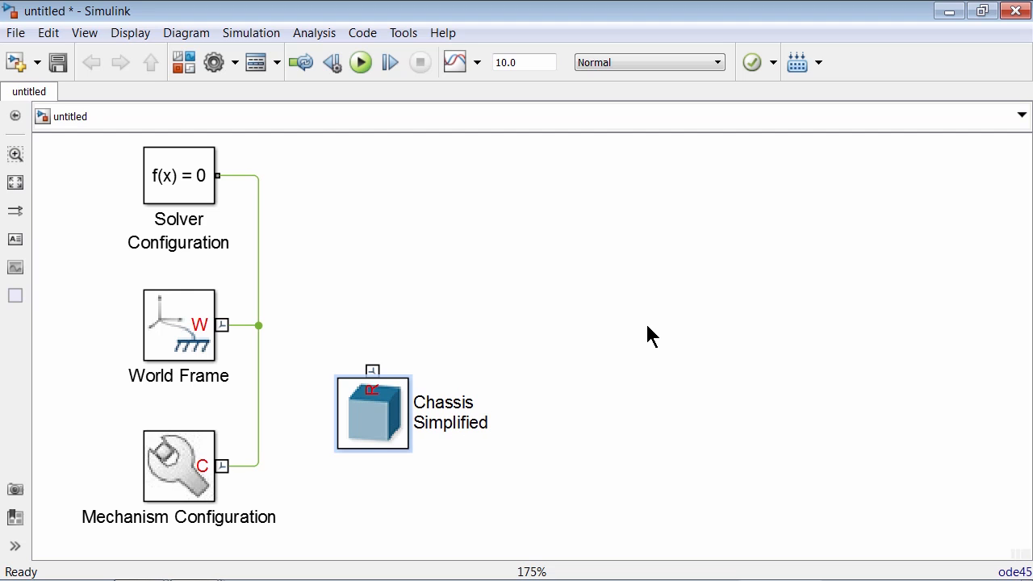
{"action": "left_click", "coordinate": [647, 326]}
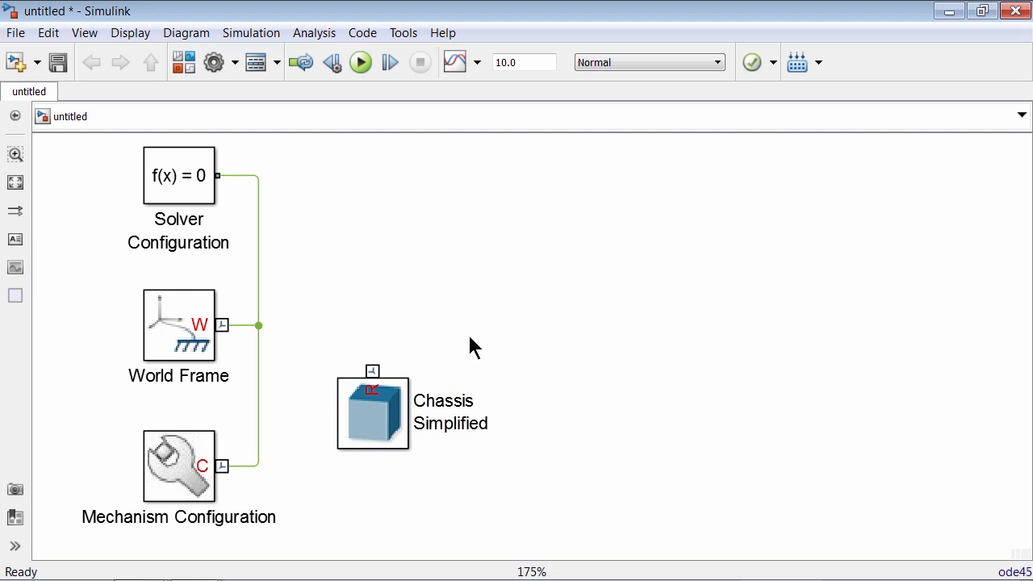
{"action": "left_click_drag", "start_coordinate": [370, 365], "coordinate": [260, 326]}
Switch to the PowerPoint presentation and view the slide on defining geometry with Solid blocks
{"action": "key", "text": "alt+Tab"}
{"action": "key", "text": "Tab"}
{"action": "key", "text": "Tab"}
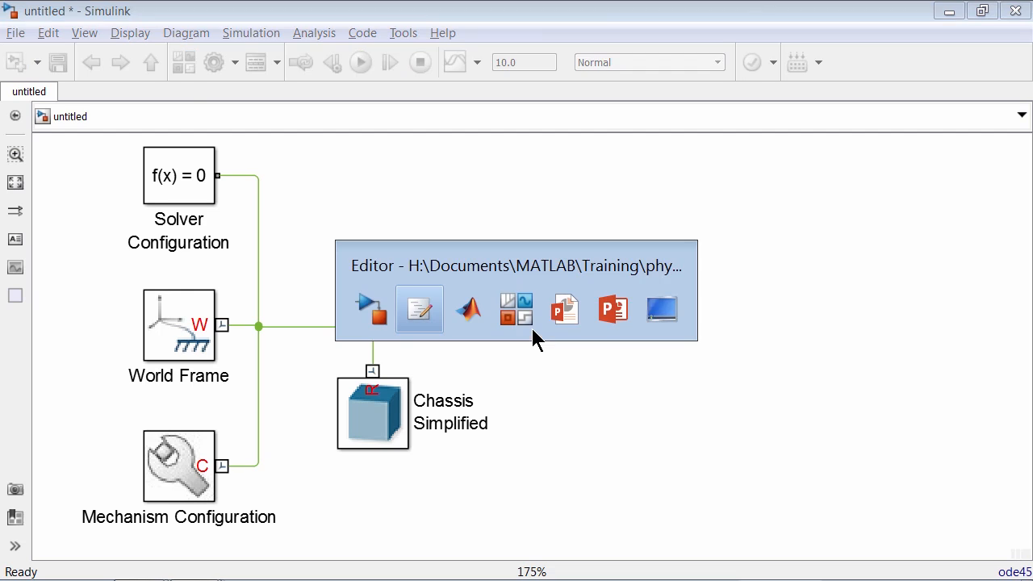
{"action": "key", "text": "Right"}
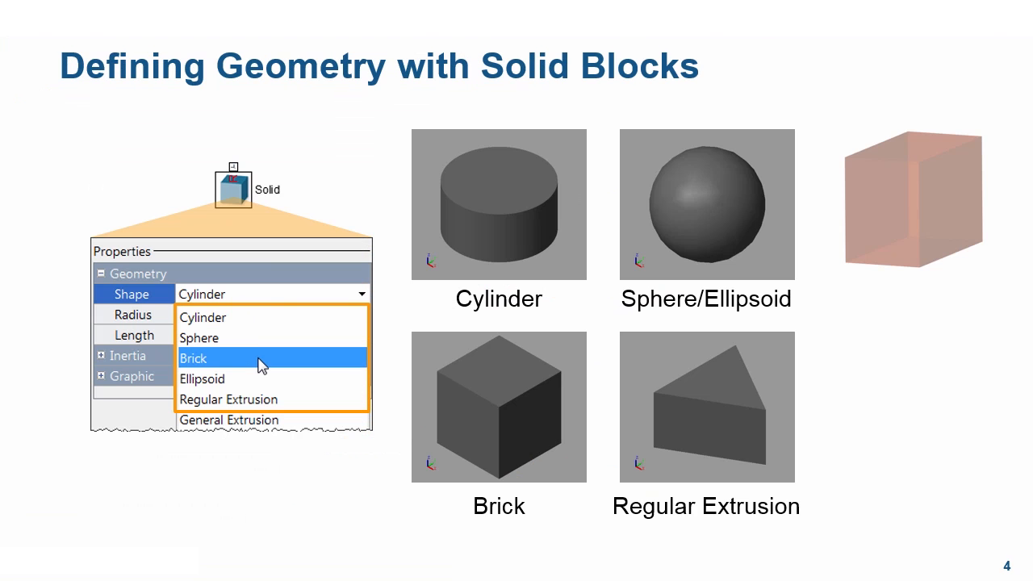
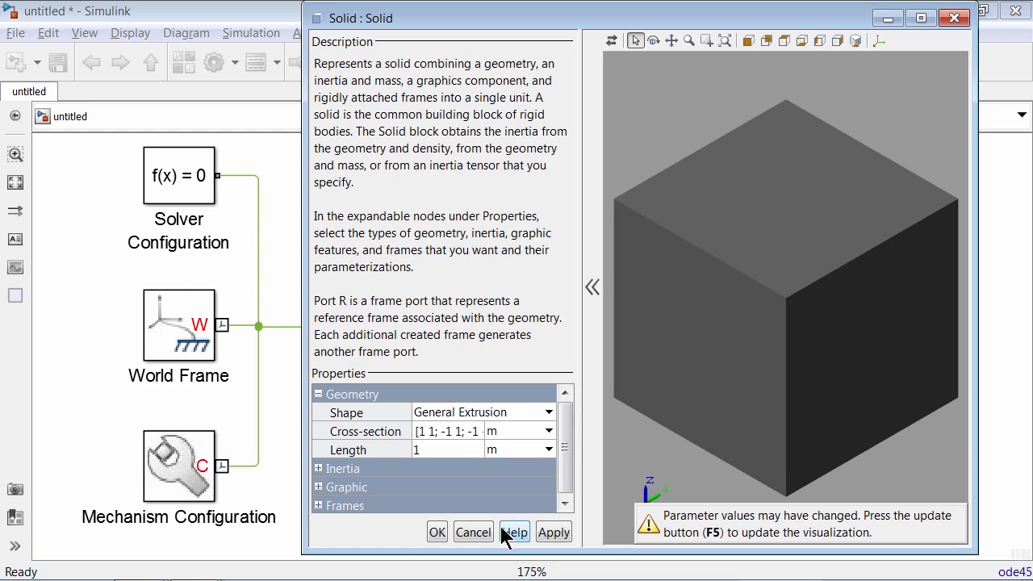
Switch to the main MATLAB window and load cross_sections.mat into the workspace
{"action": "key", "text": "alt+Tab"}
{"action": "key", "text": "alt+Tab"}
{"action": "key", "text": "alt+Tab"}
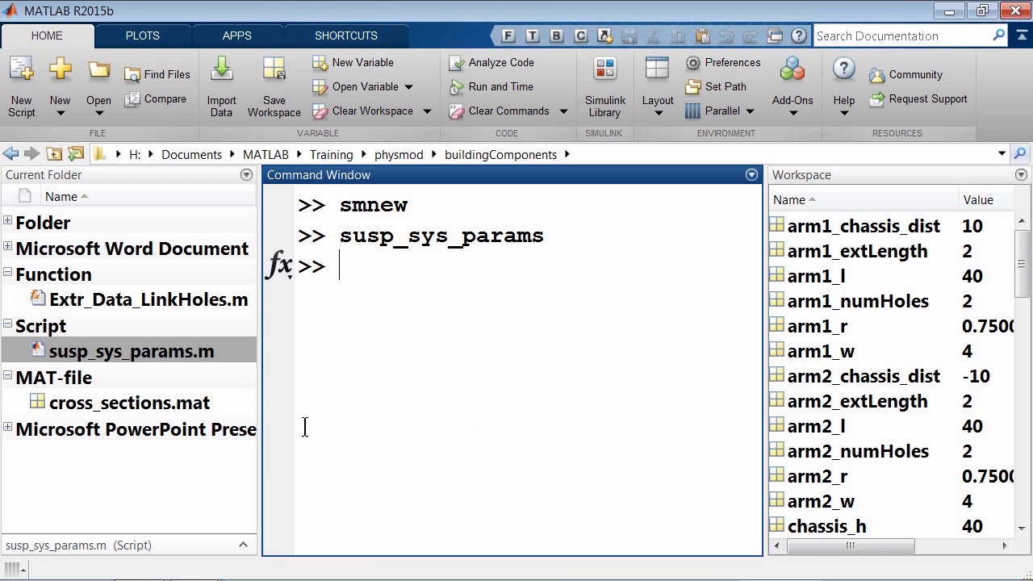
{"action": "double_click", "coordinate": [165, 406]}
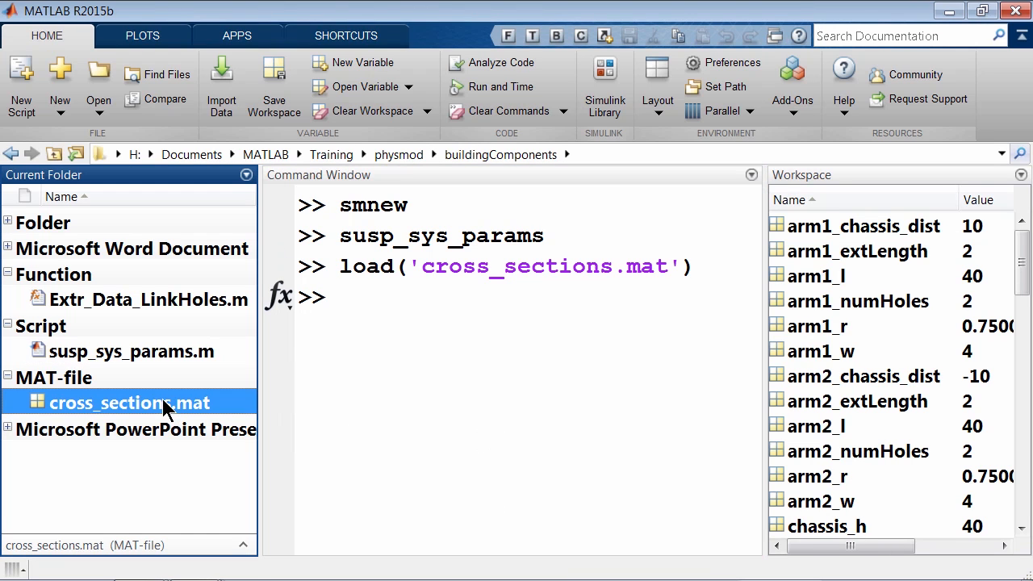
Find the tbeam variable in the workspace, examine its coordinate values, and close the variable view
{"action": "left_click", "coordinate": [1021, 279]}
{"action": "left_click_drag", "start_coordinate": [1021, 278], "coordinate": [1022, 500]}
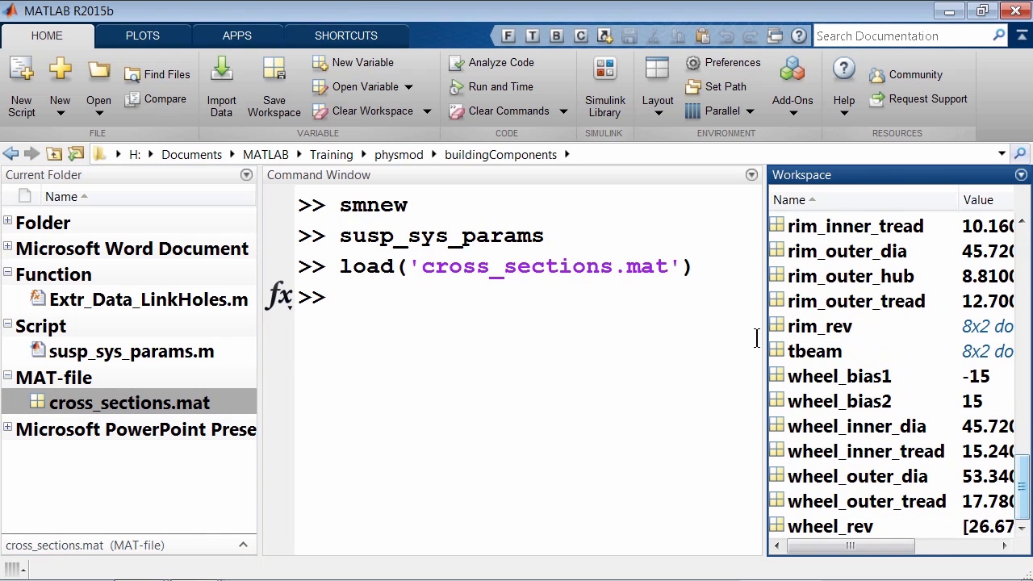
{"action": "left_click", "coordinate": [804, 358]}
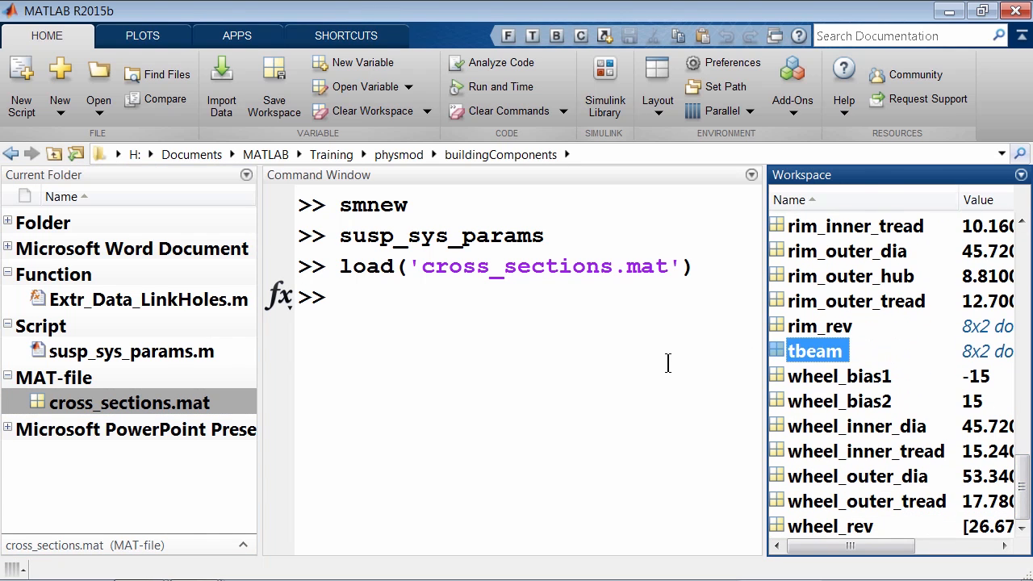
{"action": "double_click", "coordinate": [795, 352]}
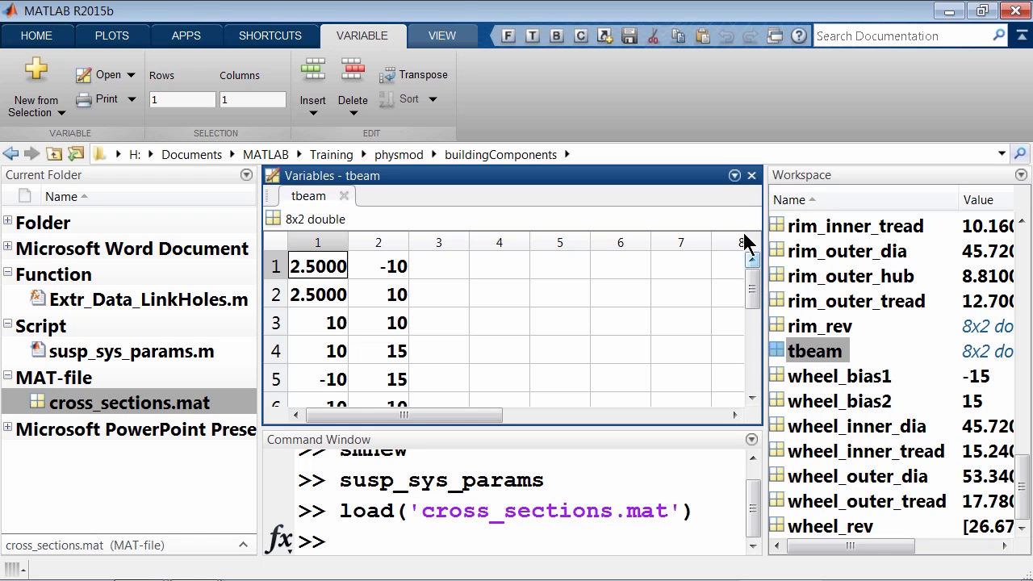
{"action": "left_click", "coordinate": [751, 175]}
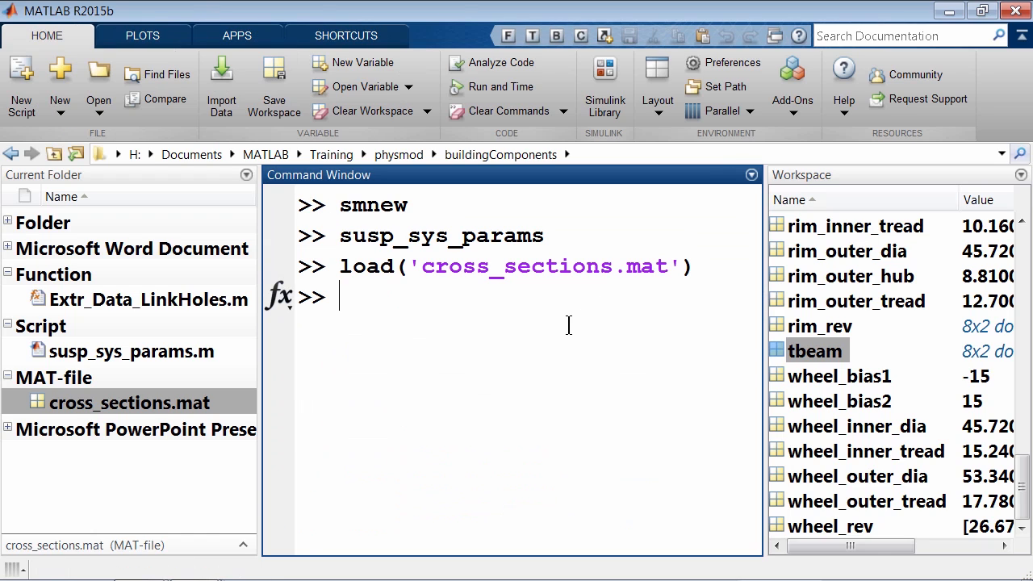
Plot the second column of tbeam against the first and adjust the axes to show margins around the cross-section outline
{"action": "type", "text": "plot(t"}
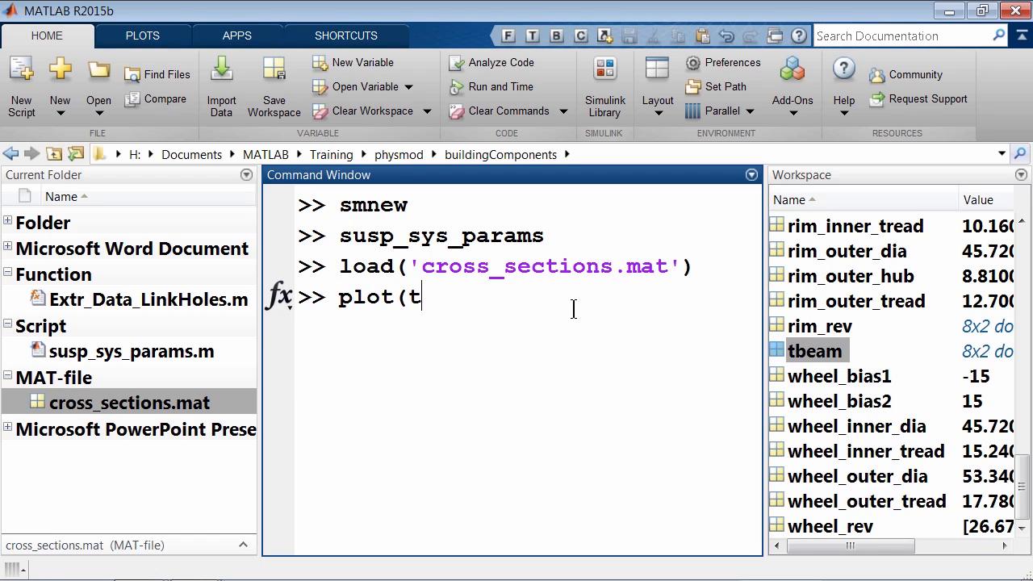
{"action": "type", "text": "beam(:,1),tbeam(:,2))"}
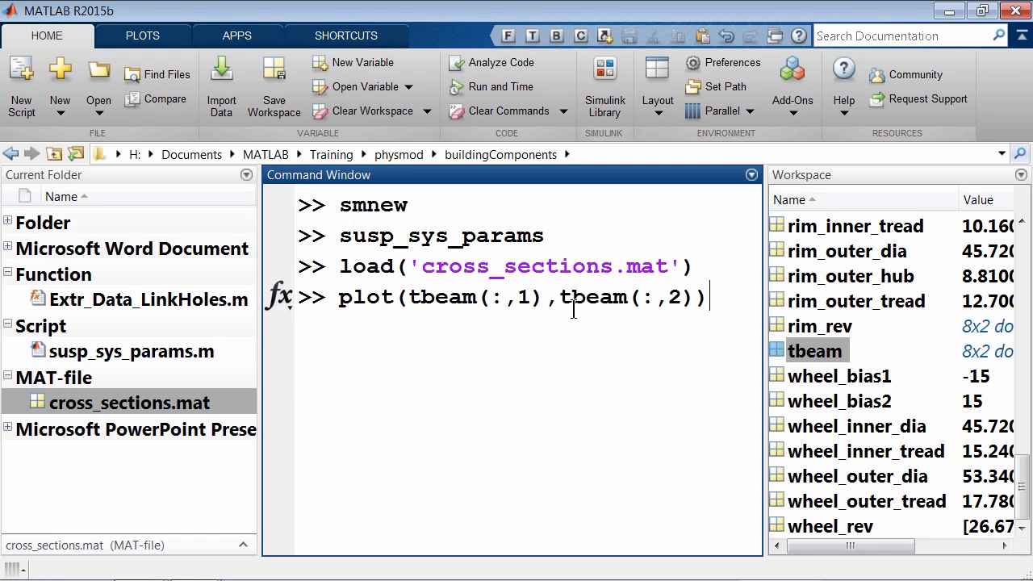
{"action": "key", "text": "Return"}
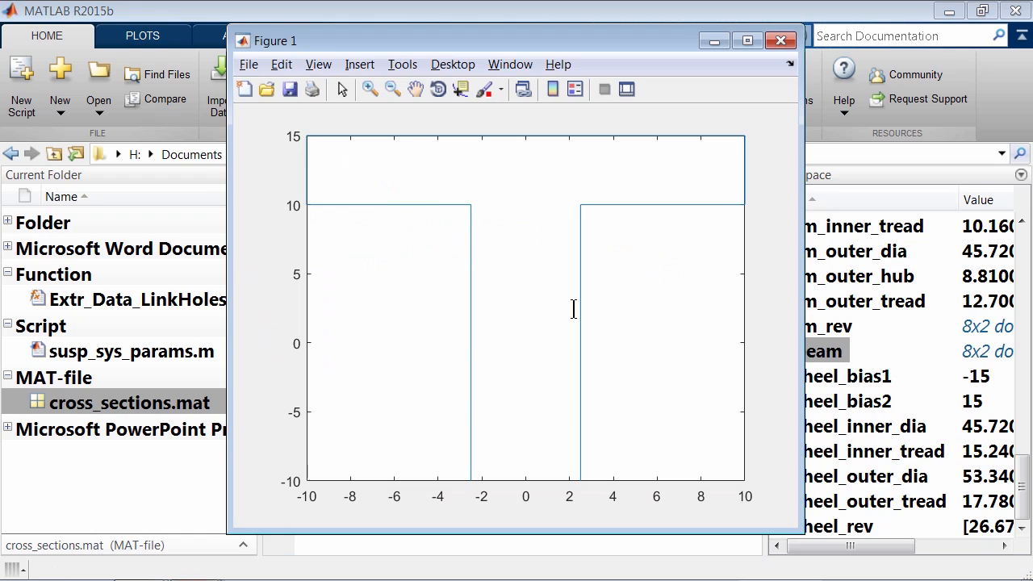
{"action": "left_click", "coordinate": [370, 89]}
{"action": "left_click_drag", "start_coordinate": [737, 479], "coordinate": [152, 88]}
{"action": "left_click_drag", "start_coordinate": [354, 141], "coordinate": [896, 489]}
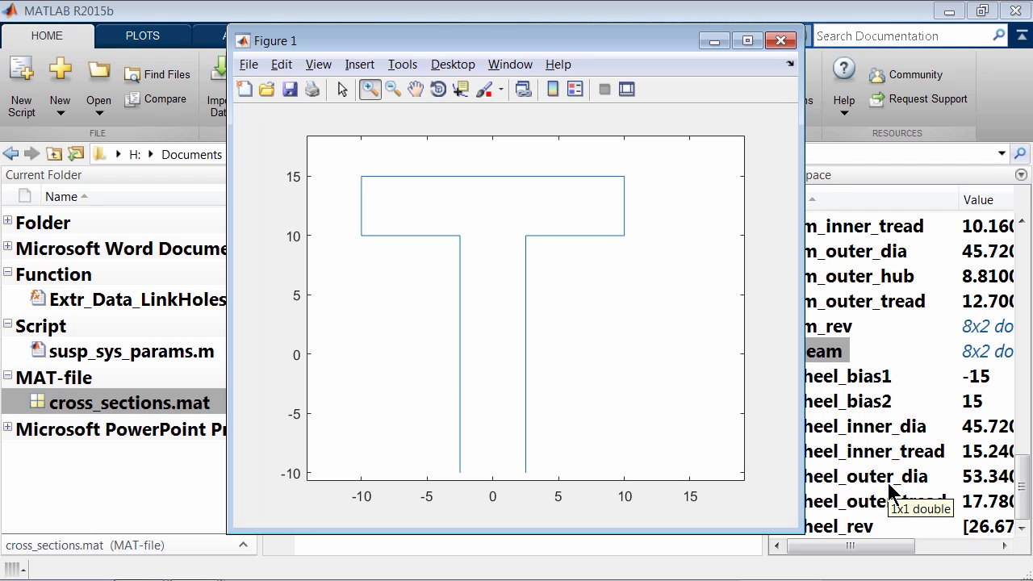
Return to the Simulink model, open the new Solid block's properties, and set the General Extrusion cross-section to tbeam
{"action": "key", "text": "alt+Tab"}
{"action": "key", "text": "alt+Tab"}
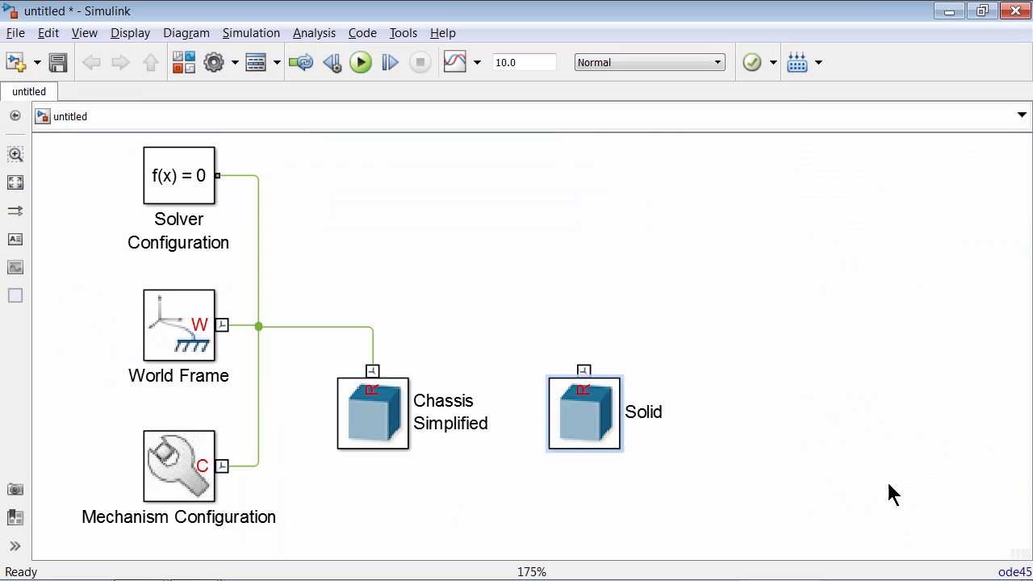
{"action": "left_click", "coordinate": [589, 430]}
{"action": "double_click", "coordinate": [587, 430]}
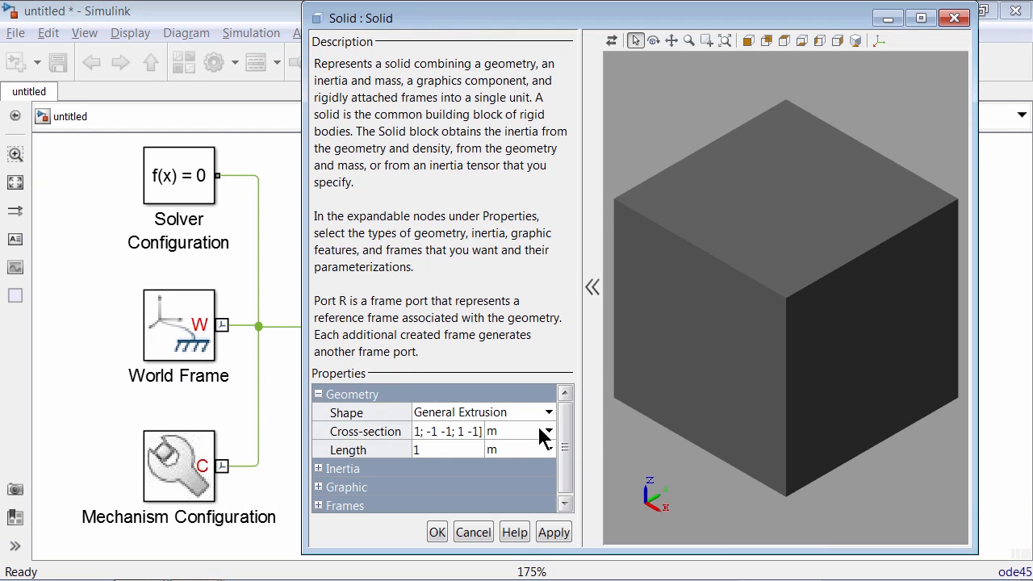
{"action": "left_click", "coordinate": [446, 432]}
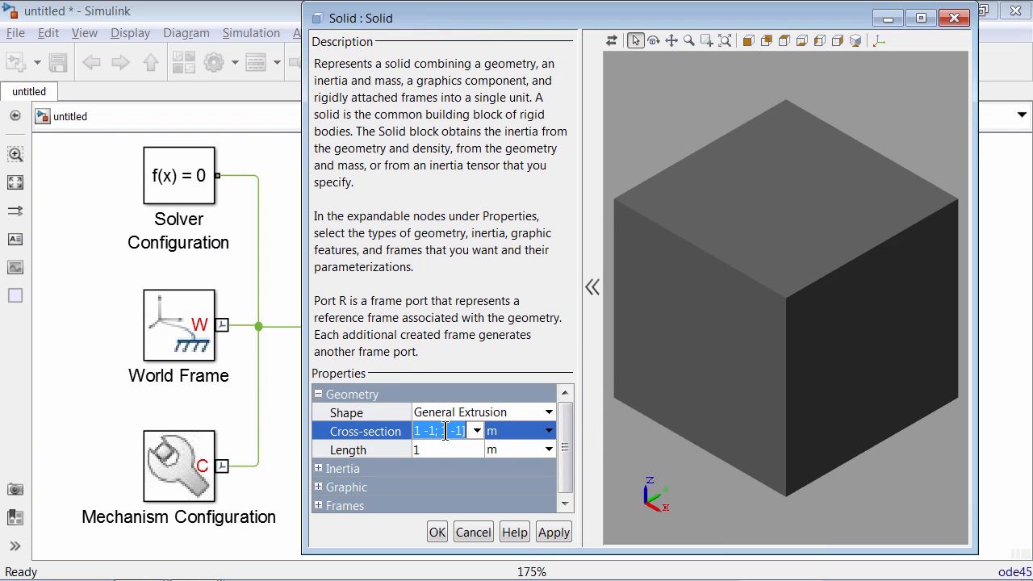
{"action": "type", "text": "tbeam"}
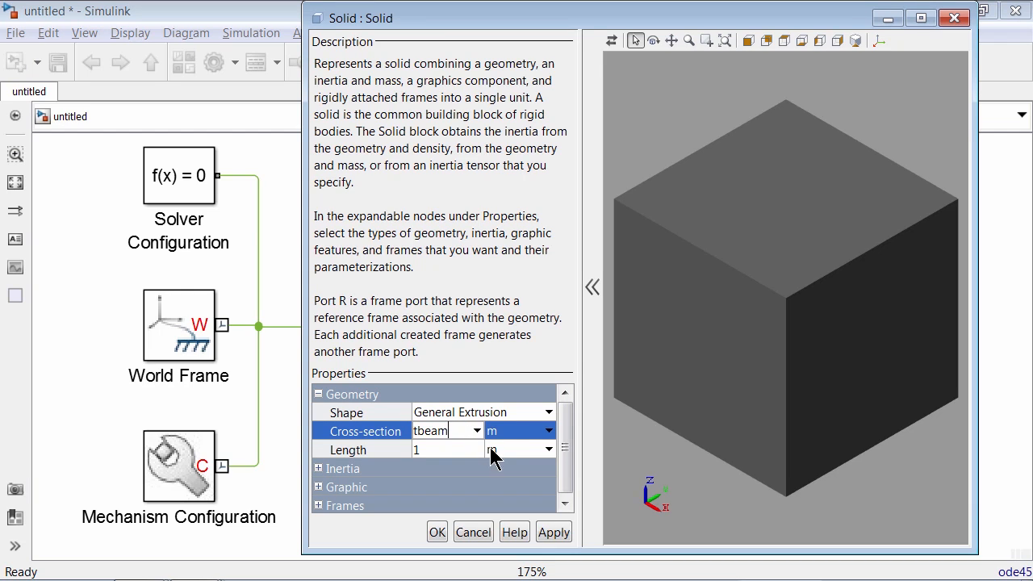
Set the units of the T-beam extrusion's cross-section and length to cm, update the visualization, and inspect the resulting solid
{"action": "left_click", "coordinate": [510, 431]}
{"action": "type", "text": "cm"}
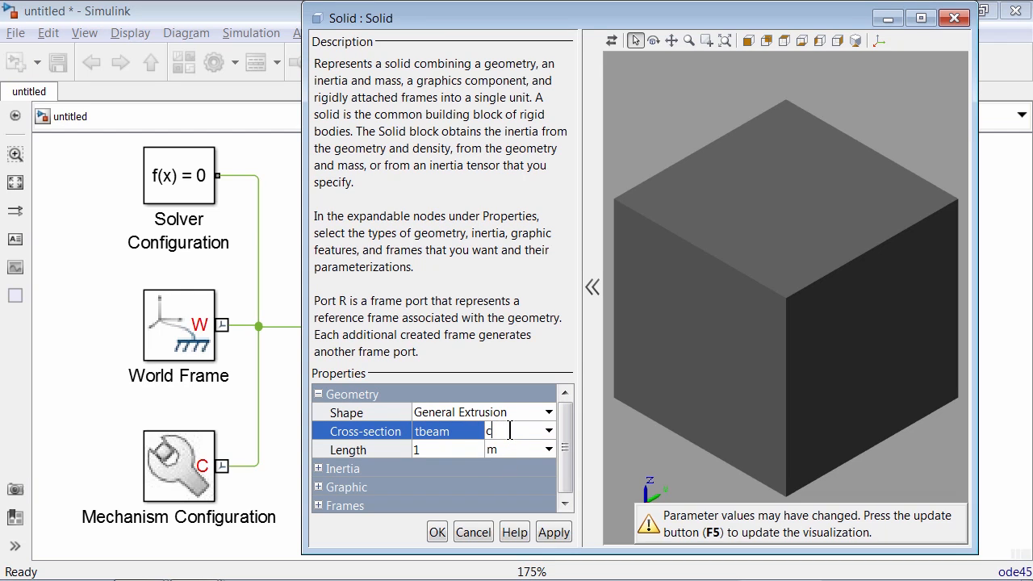
{"action": "left_click", "coordinate": [446, 451]}
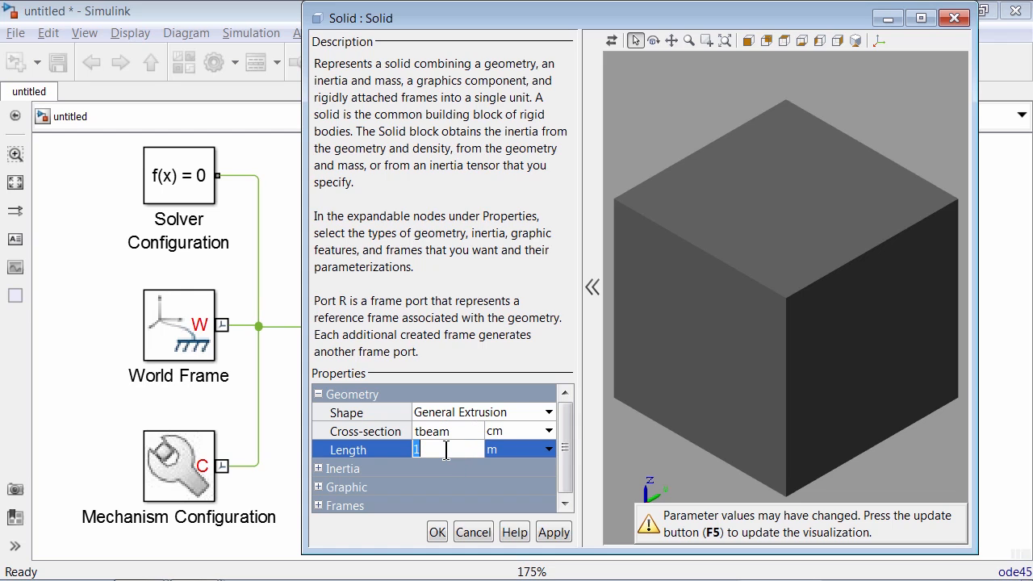
{"action": "left_click", "coordinate": [505, 452]}
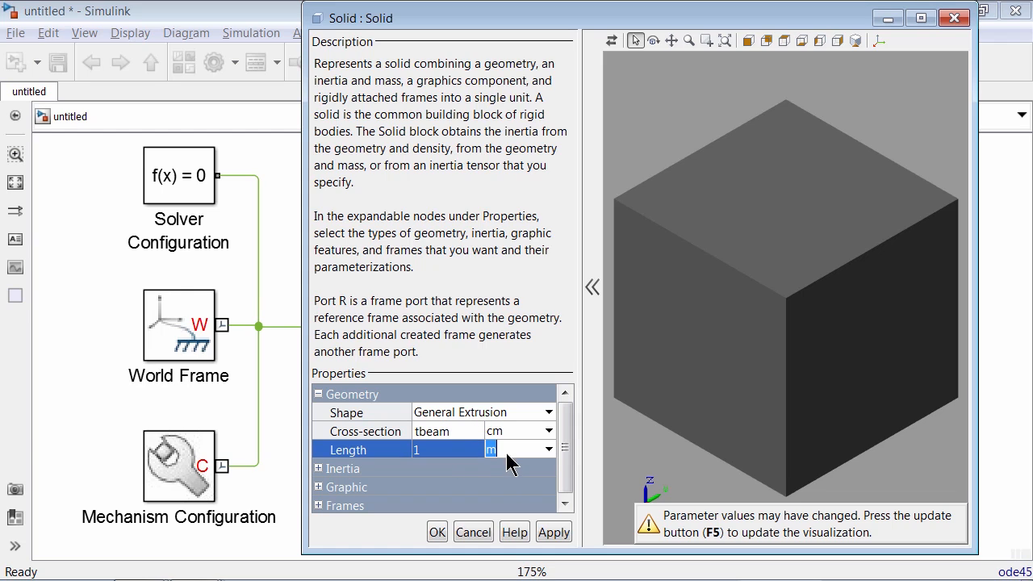
{"action": "type", "text": "cm"}
{"action": "left_click", "coordinate": [611, 40]}
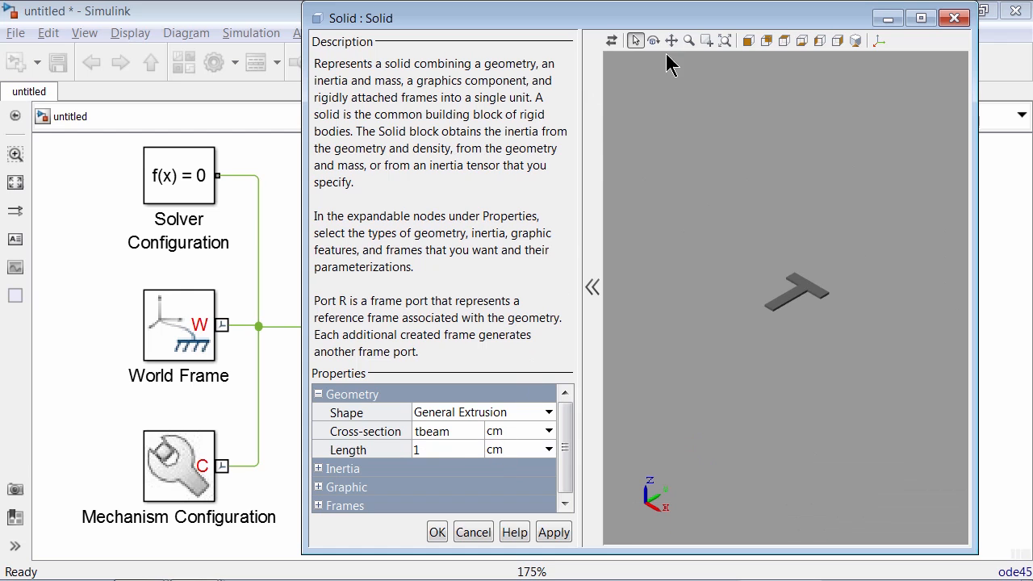
{"action": "left_click", "coordinate": [727, 45]}
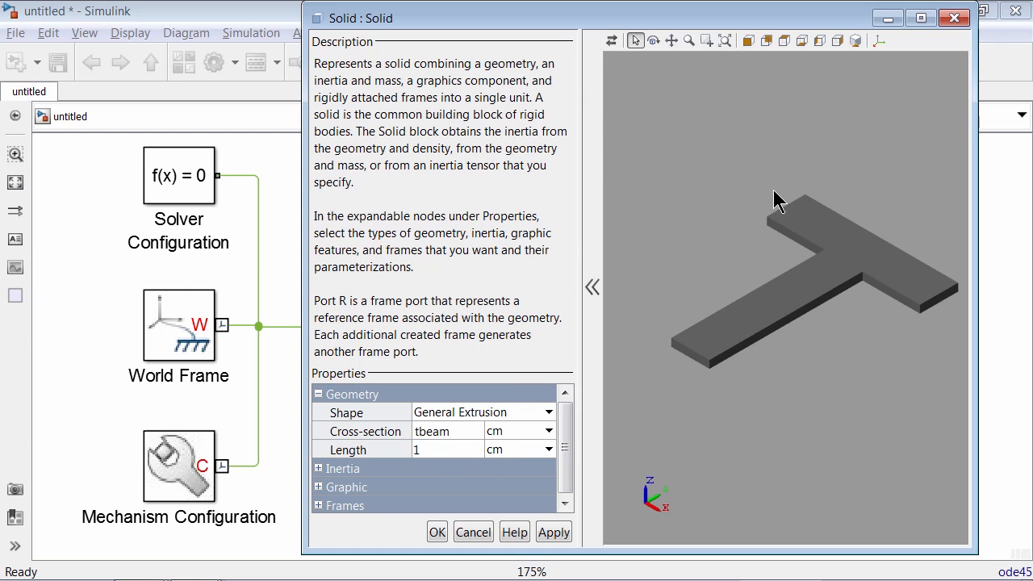
{"action": "left_click_drag", "start_coordinate": [715, 242], "coordinate": [736, 347]}
{"action": "left_click_drag", "start_coordinate": [865, 357], "coordinate": [867, 221]}
{"action": "left_click_drag", "start_coordinate": [742, 307], "coordinate": [727, 219]}
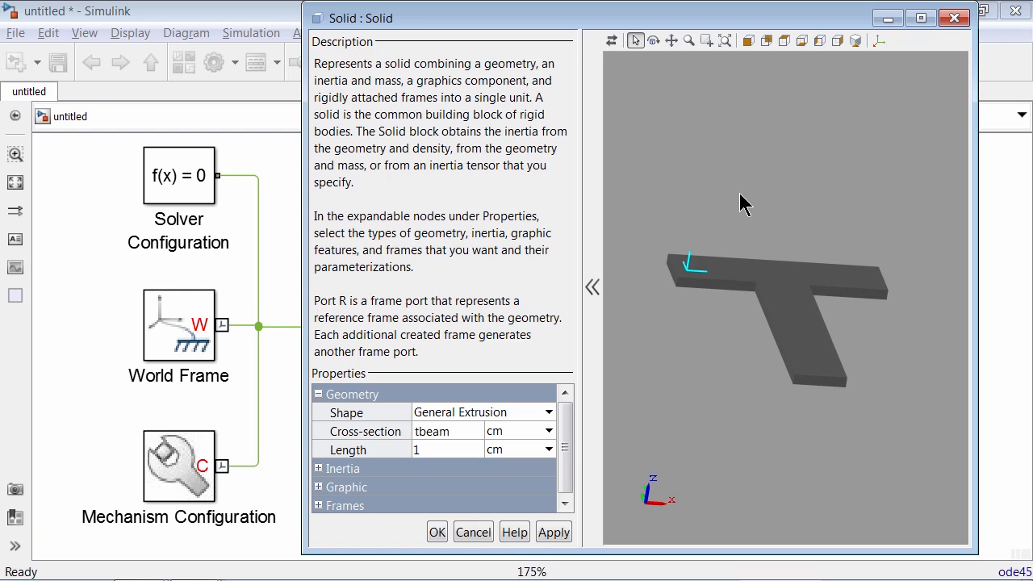
{"action": "left_click_drag", "start_coordinate": [867, 269], "coordinate": [824, 409]}
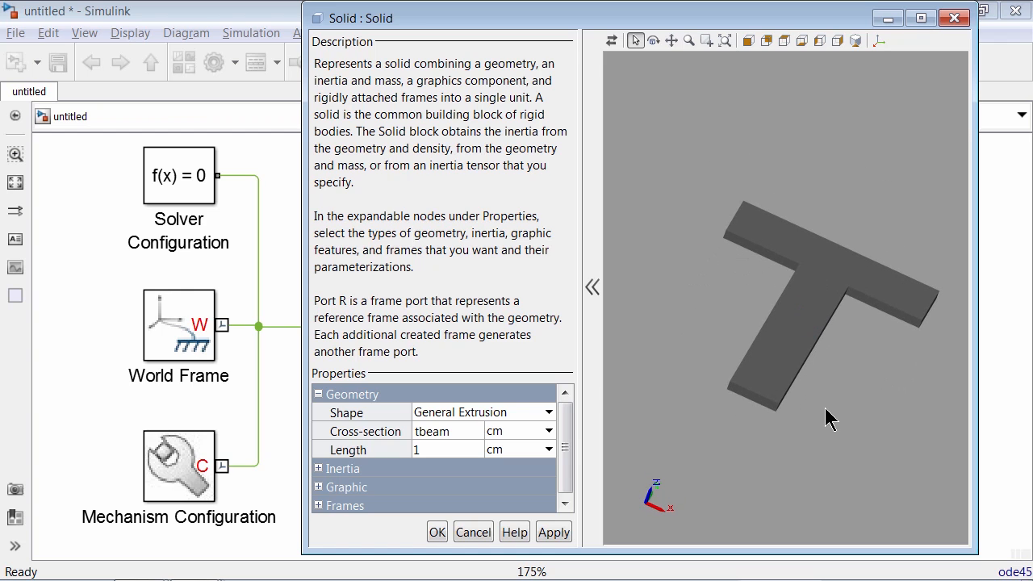
{"action": "left_click", "coordinate": [725, 42]}
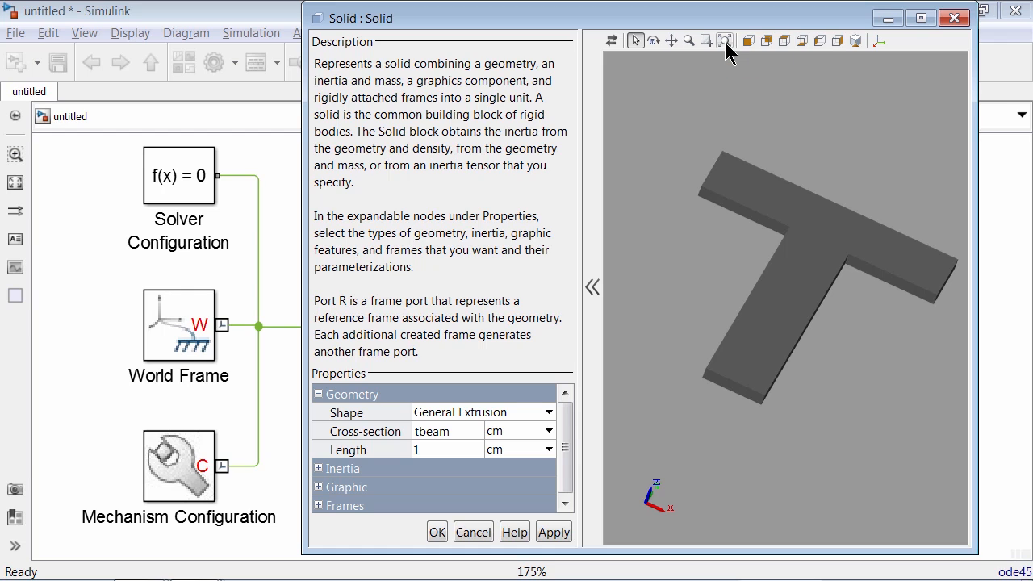
Switch to the main MATLAB window and open the function file Extr_Data_LinkHoles.m to review its description and input parameters
{"action": "key", "text": "alt+Tab"}
{"action": "key", "text": "alt+Tab"}
{"action": "key", "text": "alt+Tab"}
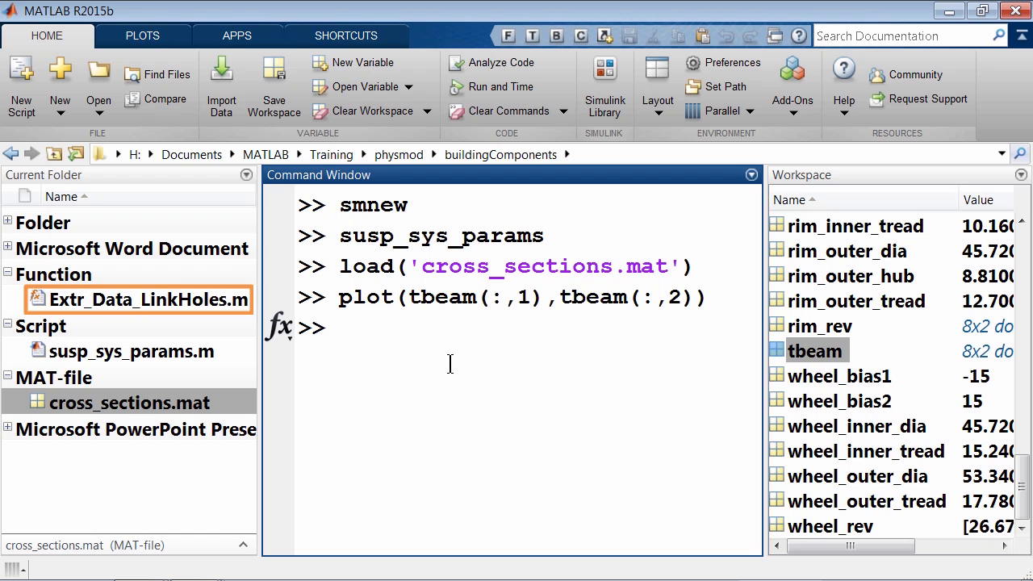
{"action": "left_click", "coordinate": [209, 305]}
{"action": "double_click", "coordinate": [212, 303]}
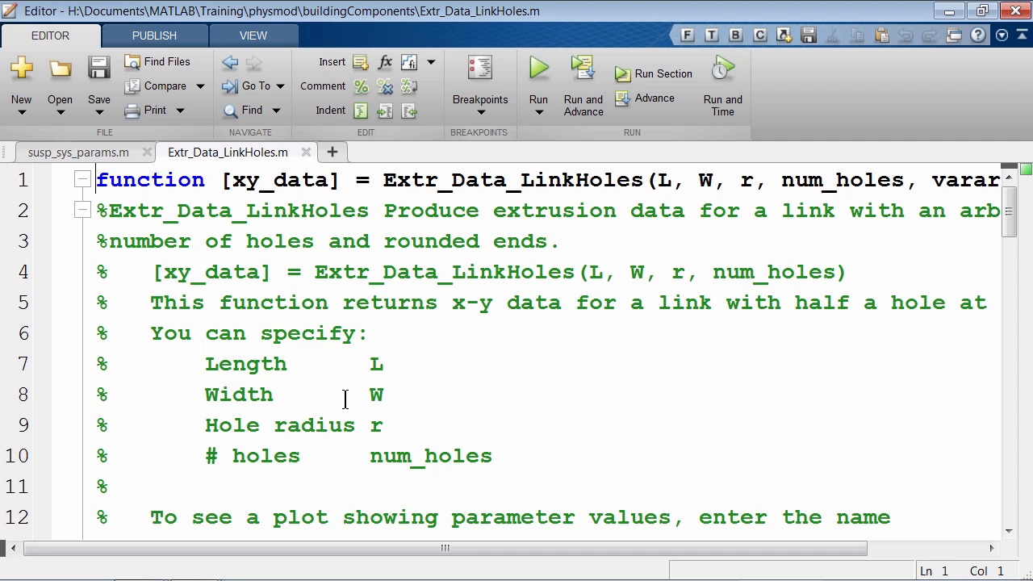
Return to the command line, run suspArm = Extr_Data_LinkHoles(arm1_l,arm1_w,arm1_r,arm1_numHoles); and select the suspArm variable in the workspace
{"action": "key", "text": "alt+Tab"}
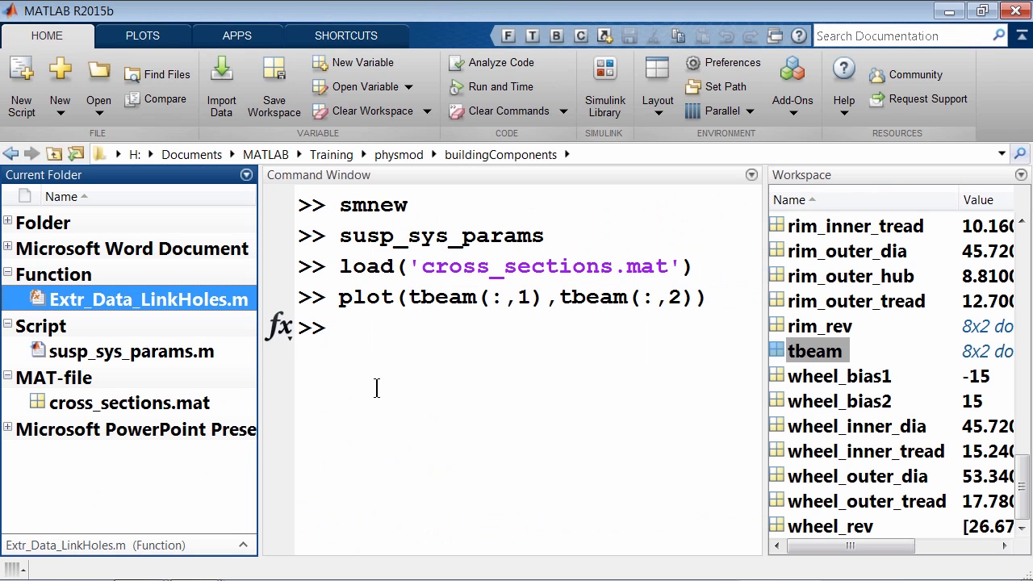
{"action": "left_click", "coordinate": [377, 387]}
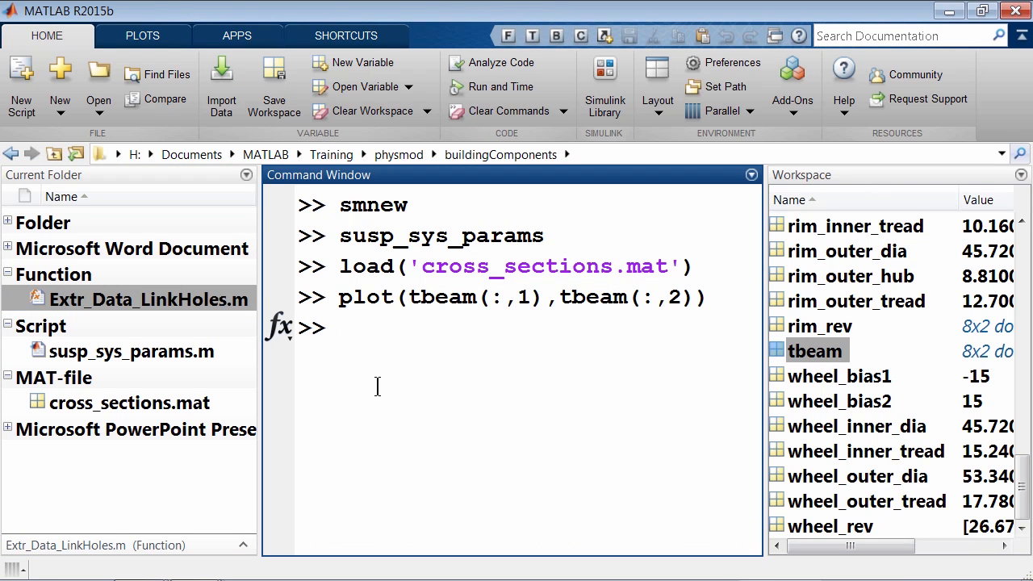
{"action": "type", "text": "suspArm = "}
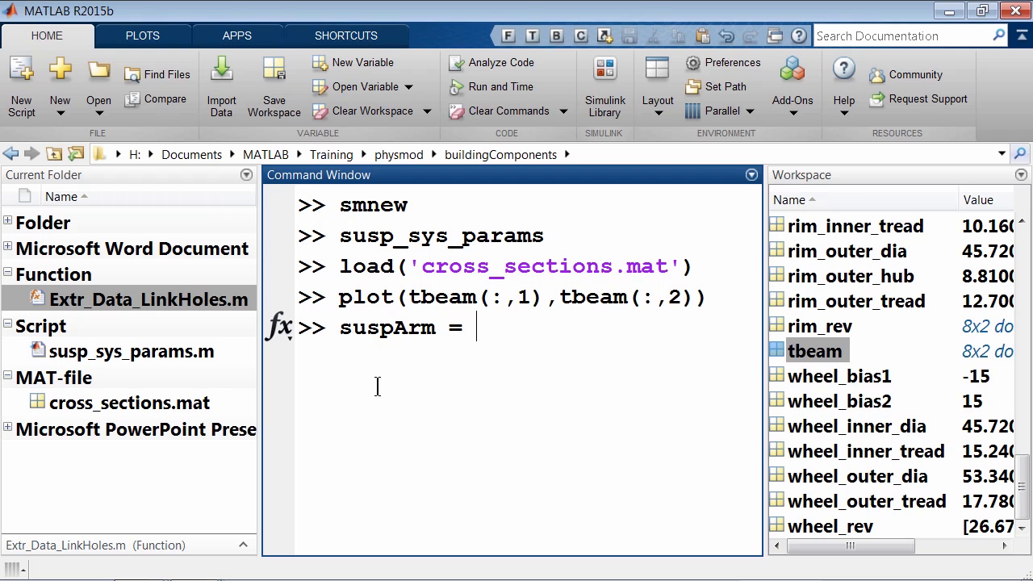
{"action": "type", "text": "Extr"}
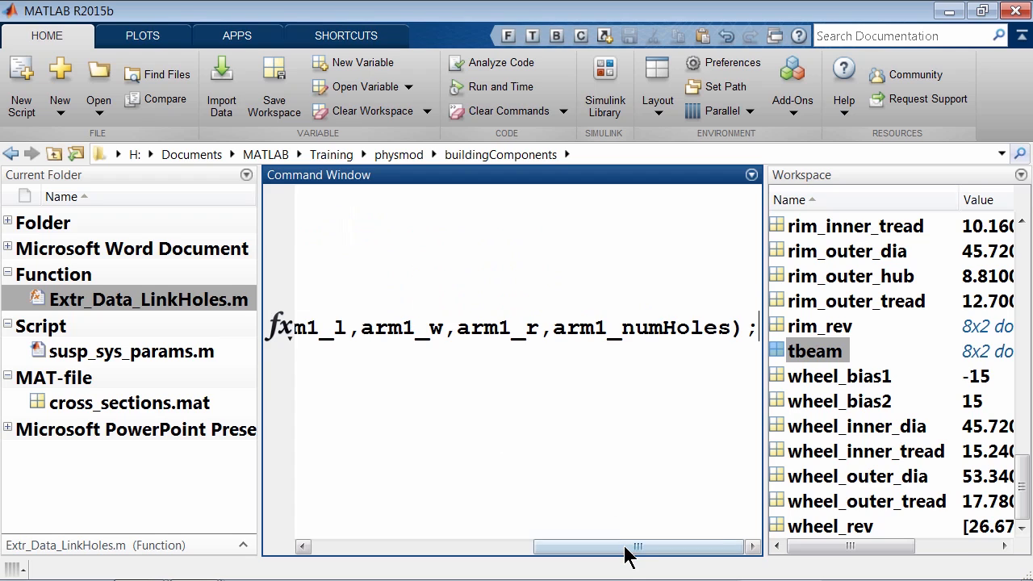
{"action": "mouse_move", "coordinate": [624, 547]}
{"action": "left_mouse_down"}
{"action": "mouse_move", "coordinate": [597, 551]}
{"action": "mouse_move", "coordinate": [632, 556]}
{"action": "left_mouse_up"}
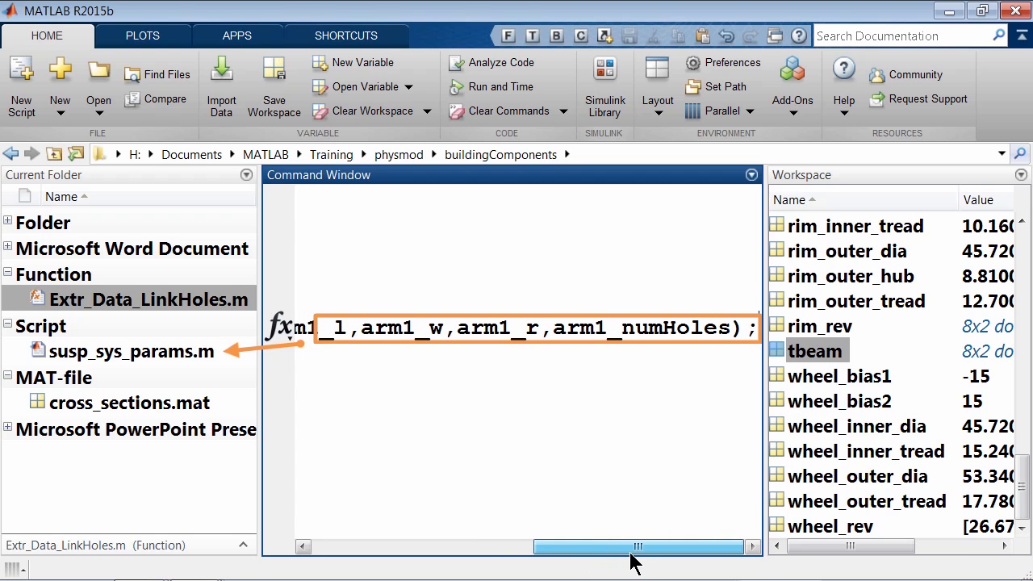
{"action": "key", "text": "Return"}
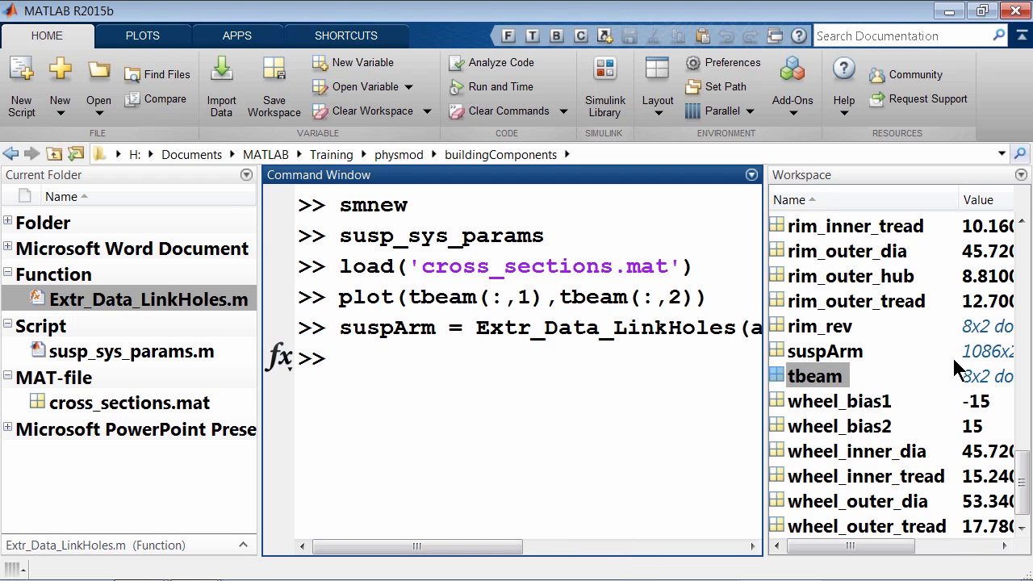
{"action": "left_click", "coordinate": [859, 353]}
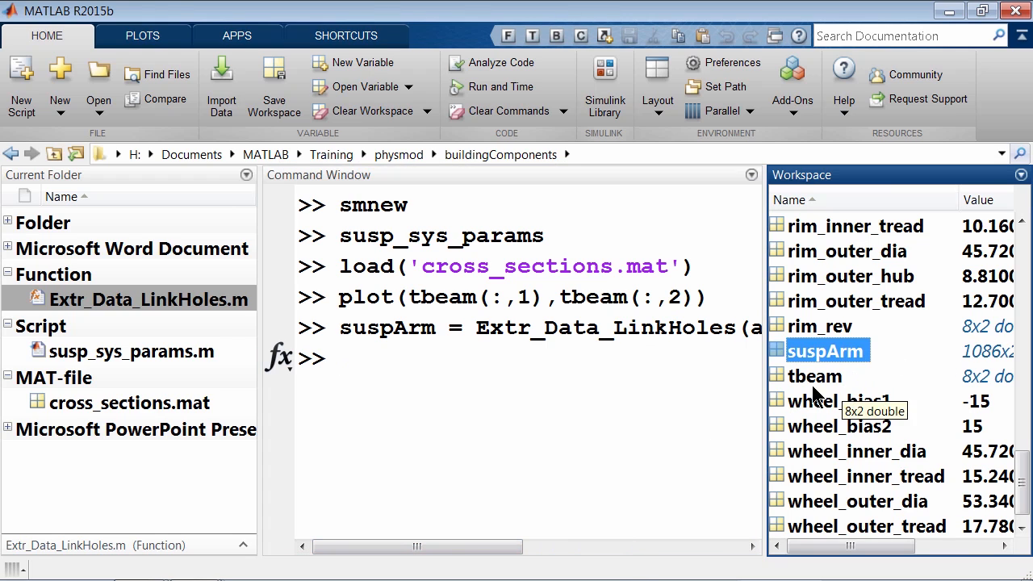
Plot the second column of suspArm against the first, inspect the link outline in the figure, and minimize the figure window
{"action": "left_click", "coordinate": [642, 406]}
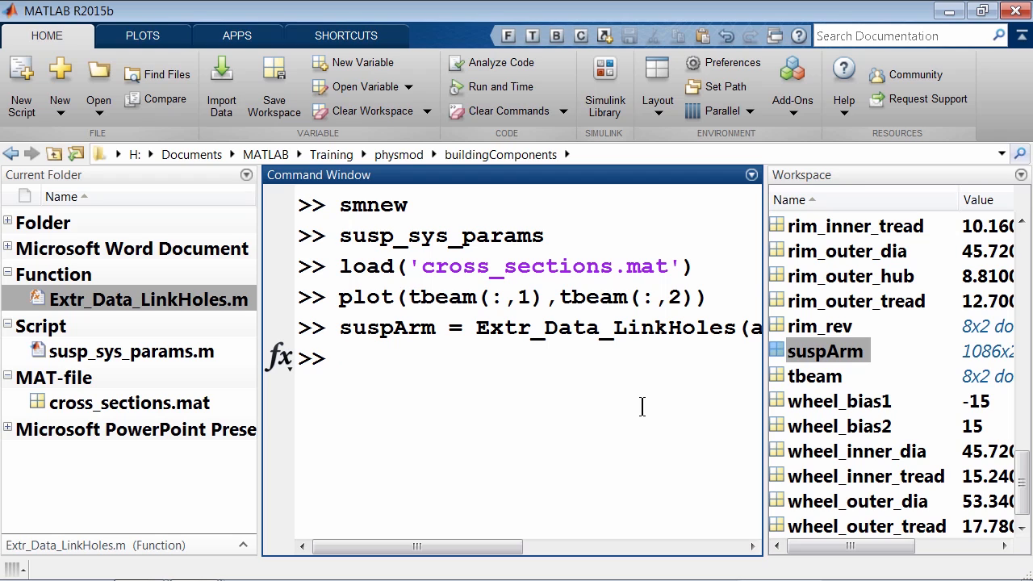
{"action": "type", "text": "plot(su"}
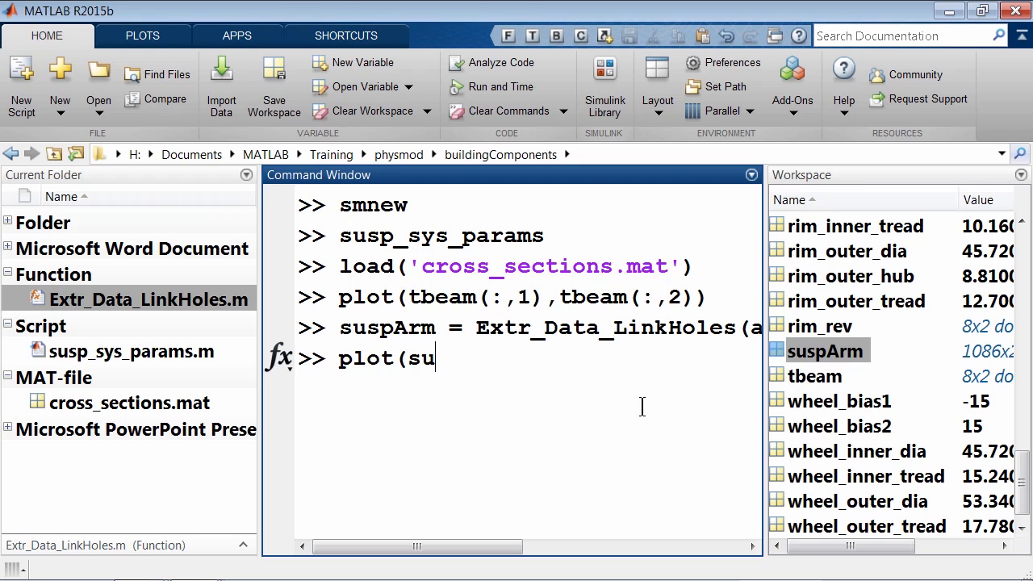
{"action": "type", "text": "spArm(:,1),suspArm(:,2));"}
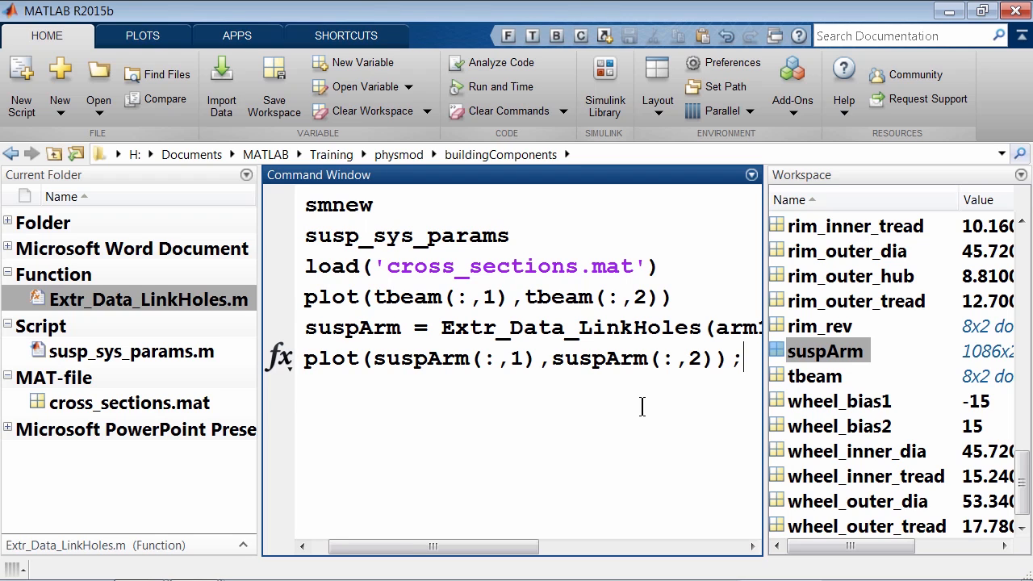
{"action": "key", "text": "Return"}
{"action": "key", "text": "alt+Tab"}
{"action": "key", "text": "alt+Tab"}
{"action": "key", "text": "alt+Tab"}
{"action": "key", "text": "alt+Tab"}
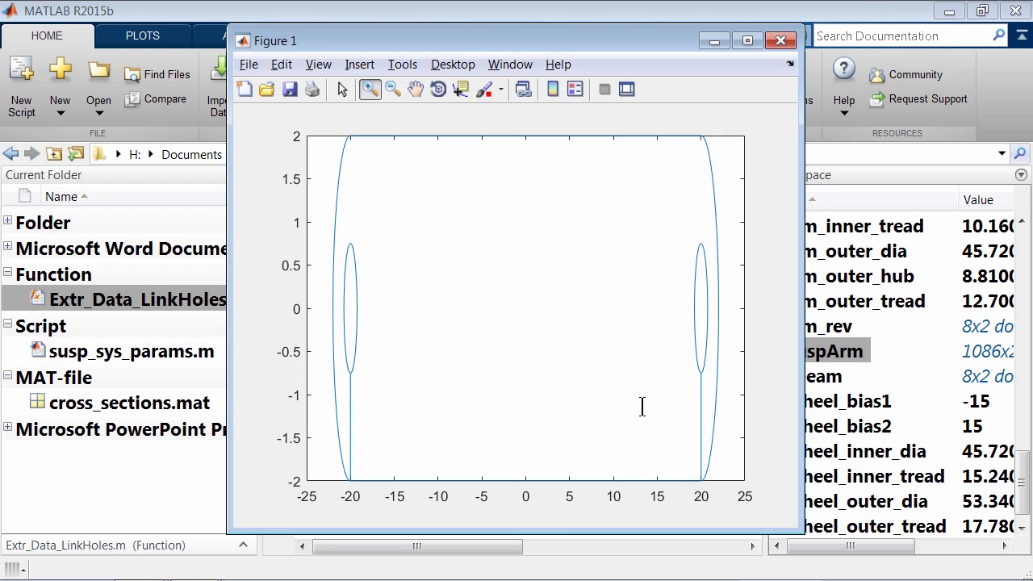
{"action": "mouse_move", "coordinate": [322, 138]}
{"action": "left_mouse_down"}
{"action": "mouse_move", "coordinate": [500, 210]}
{"action": "mouse_move", "coordinate": [802, 467]}
{"action": "mouse_move", "coordinate": [813, 502]}
{"action": "left_mouse_up"}
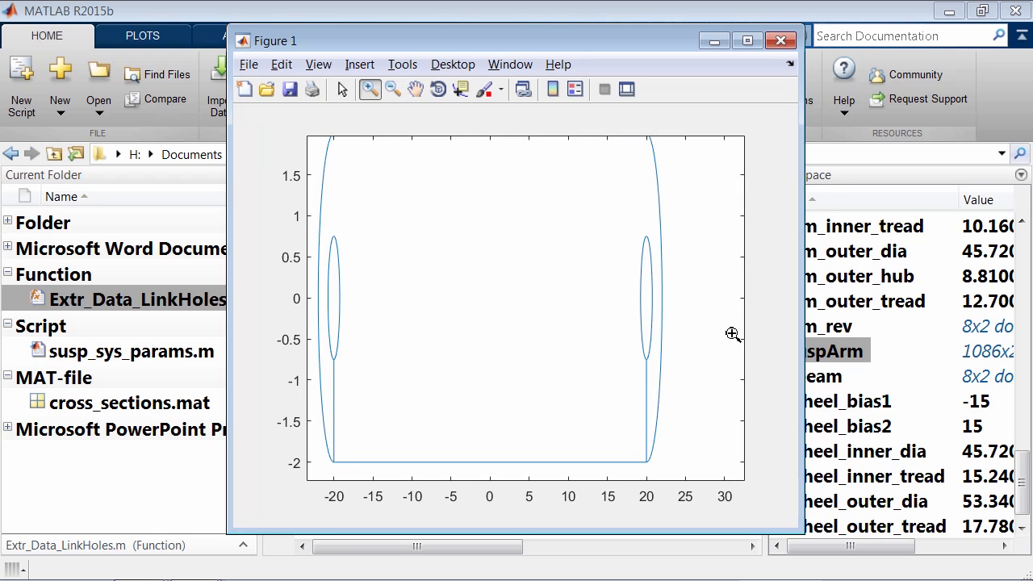
{"action": "left_click", "coordinate": [713, 42]}
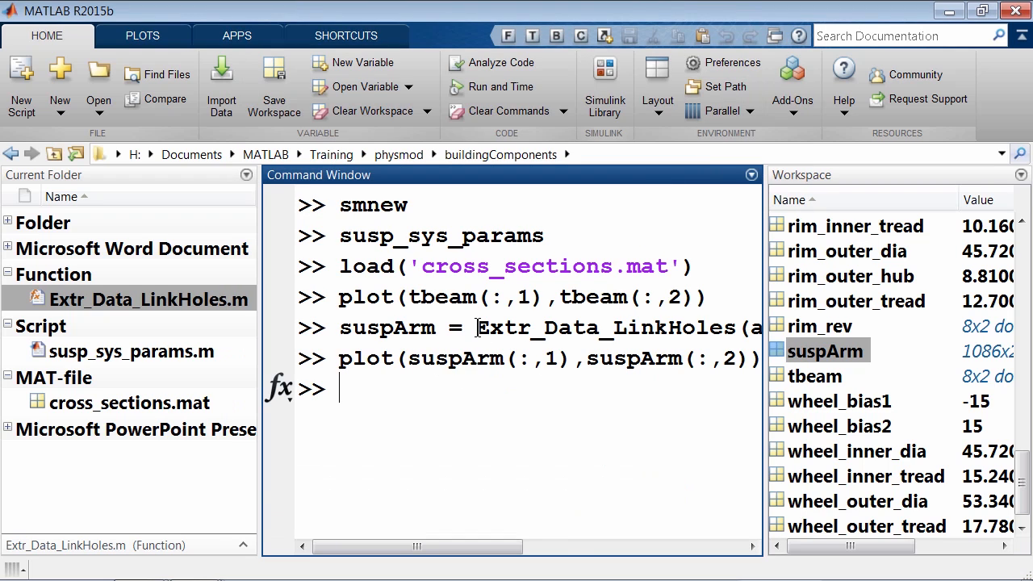
Copy the Extr_Data_LinkHoles function call without its semicolon and use it as the Cross-section of the Solid block in the Simulink model
{"action": "left_click_drag", "start_coordinate": [477, 328], "coordinate": [803, 326]}
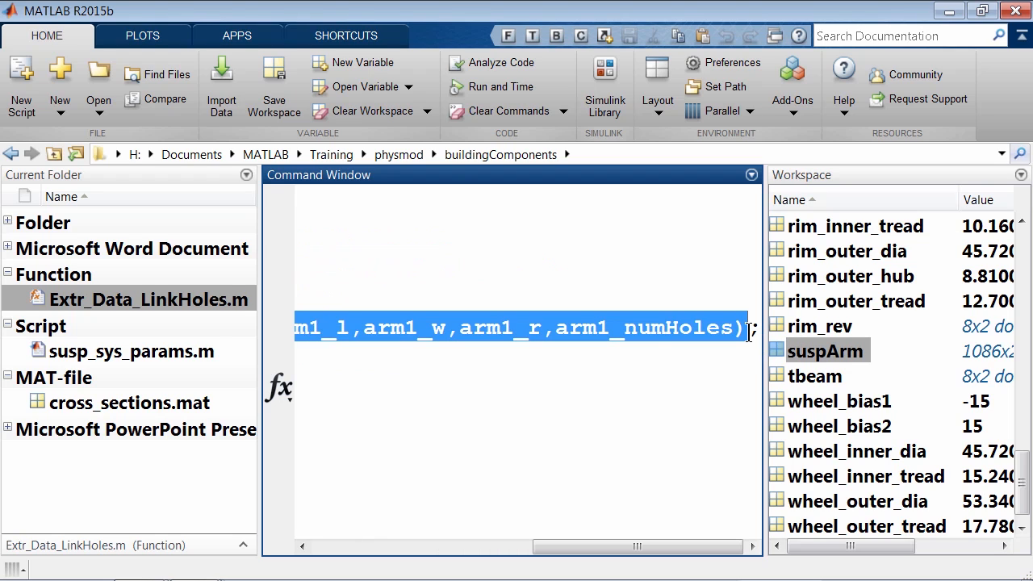
{"action": "key", "text": "alt+Tab"}
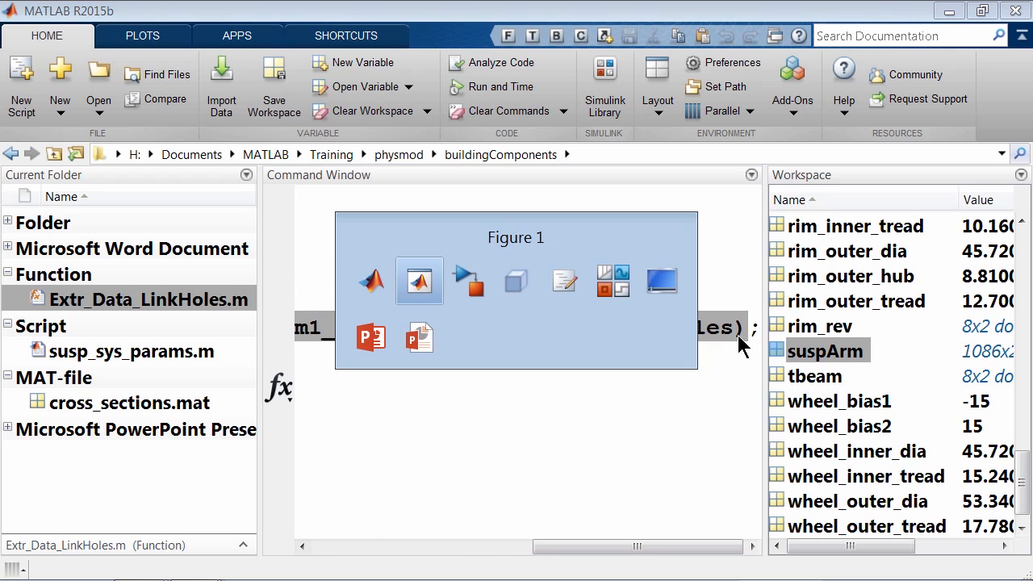
{"action": "key", "text": "alt+Tab"}
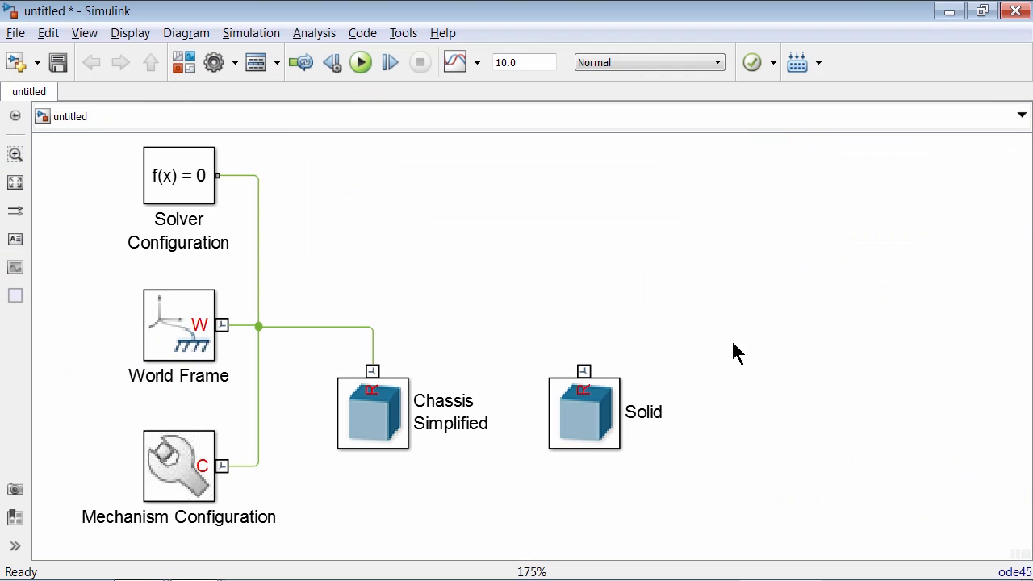
{"action": "left_click", "coordinate": [583, 436]}
{"action": "double_click", "coordinate": [600, 419]}
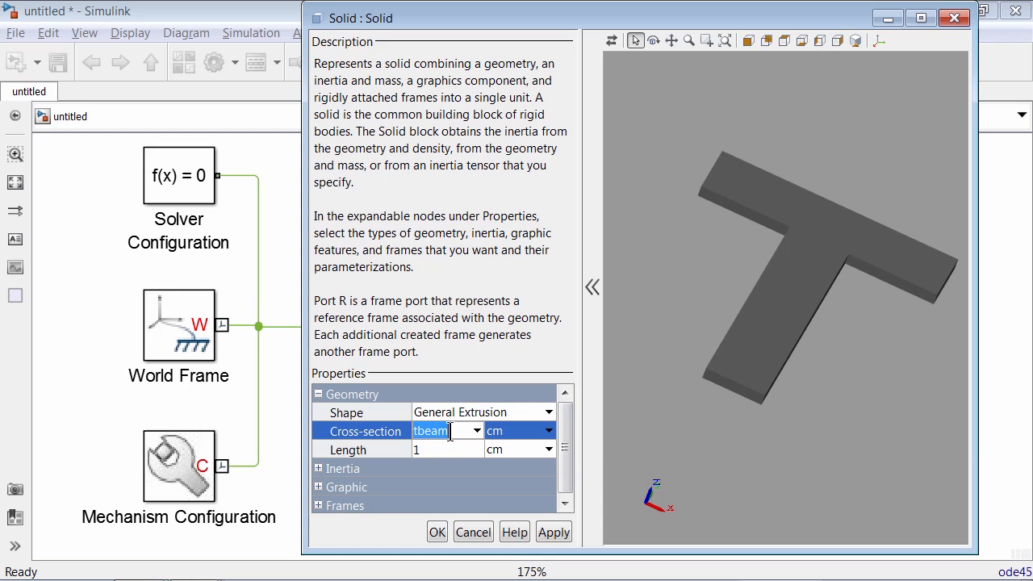
{"action": "key", "text": "ctrl+v"}
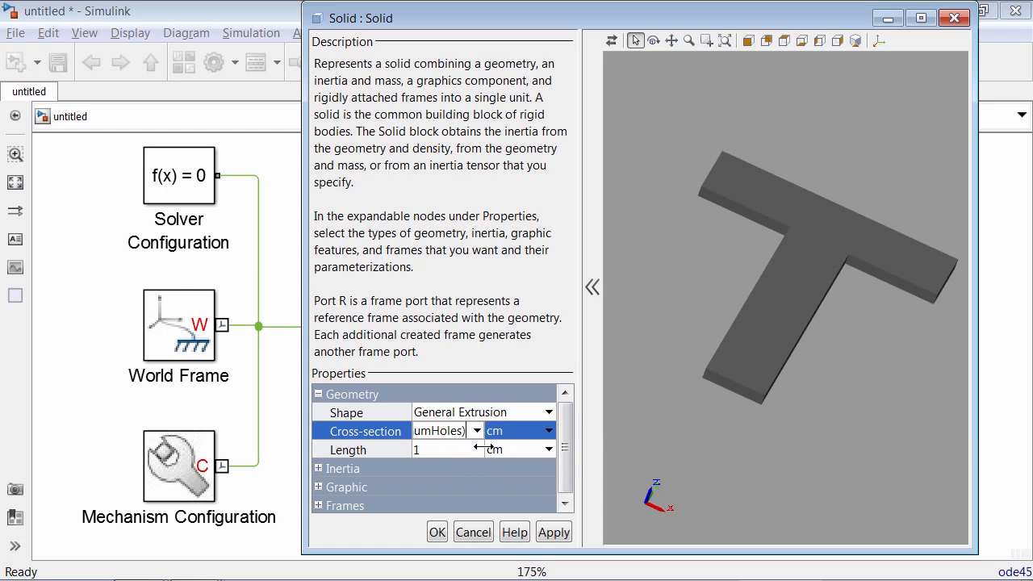
{"action": "key", "text": "Home"}
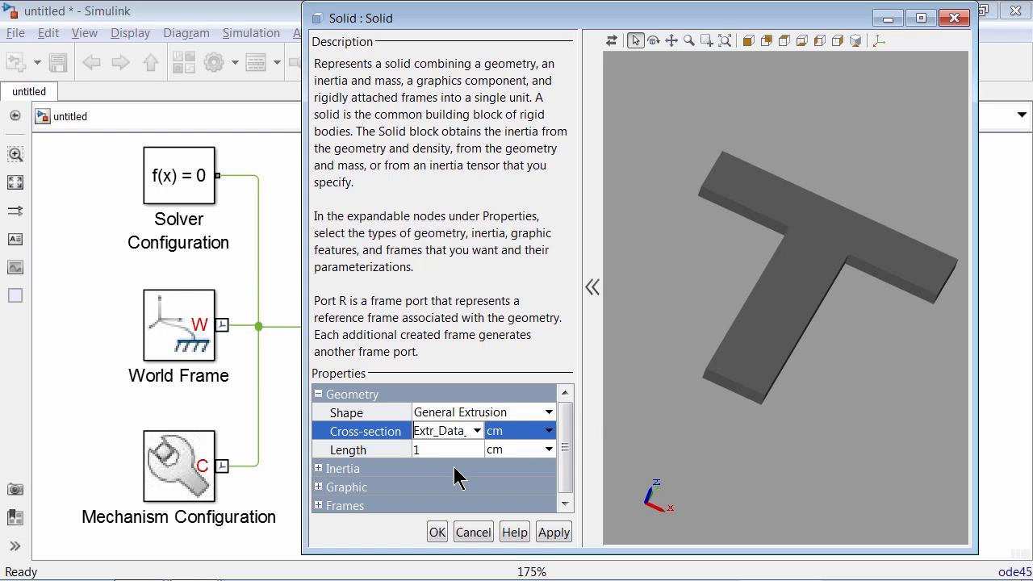
Set the extrusion length to arm1_extLength and update the visualization to show the whole suspension arm in isometric view
{"action": "left_click", "coordinate": [441, 450]}
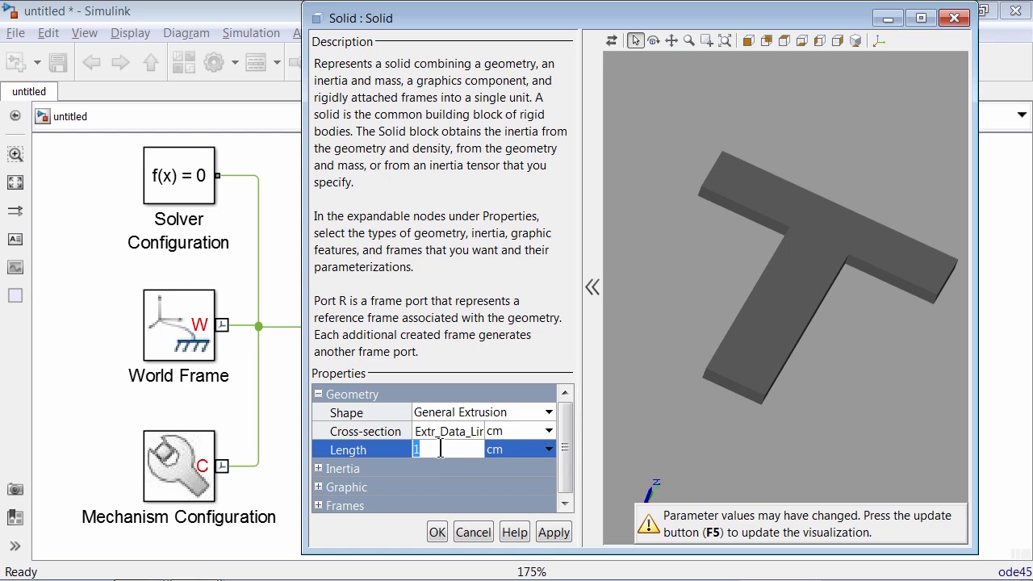
{"action": "type", "text": "arm1"}
{"action": "type", "text": "_extLength"}
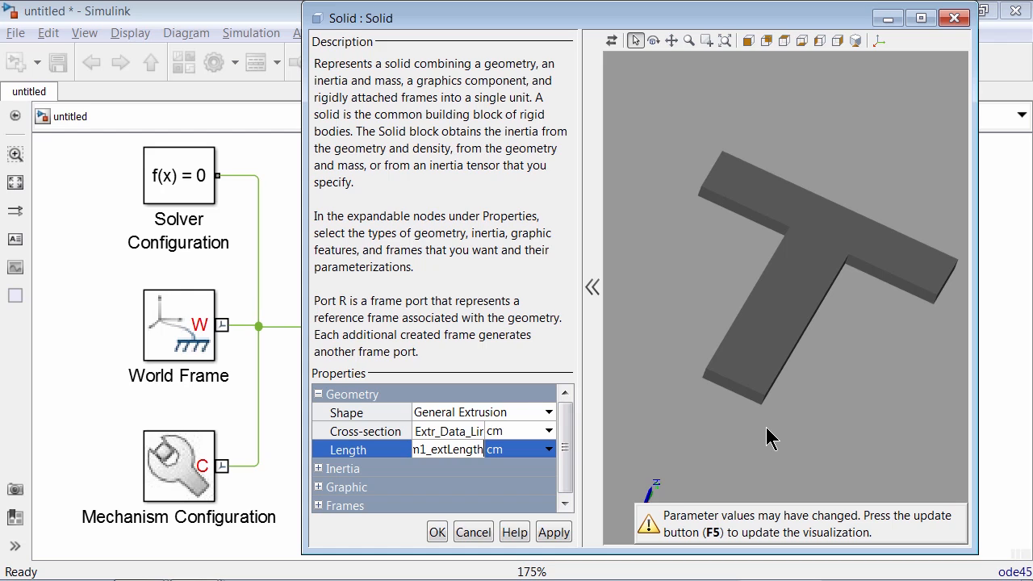
{"action": "left_click", "coordinate": [612, 42]}
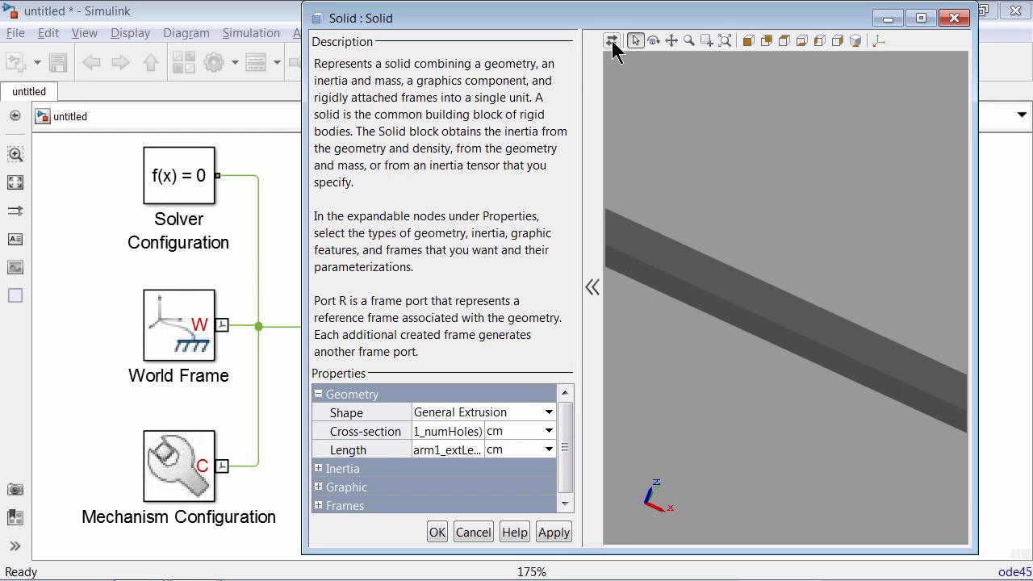
{"action": "left_click", "coordinate": [725, 41]}
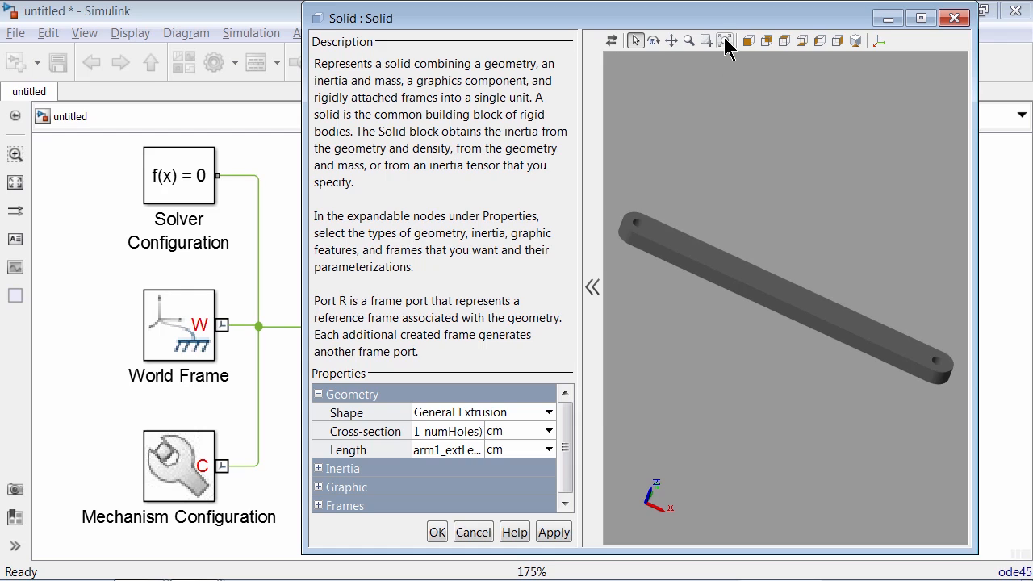
{"action": "left_click", "coordinate": [860, 43]}
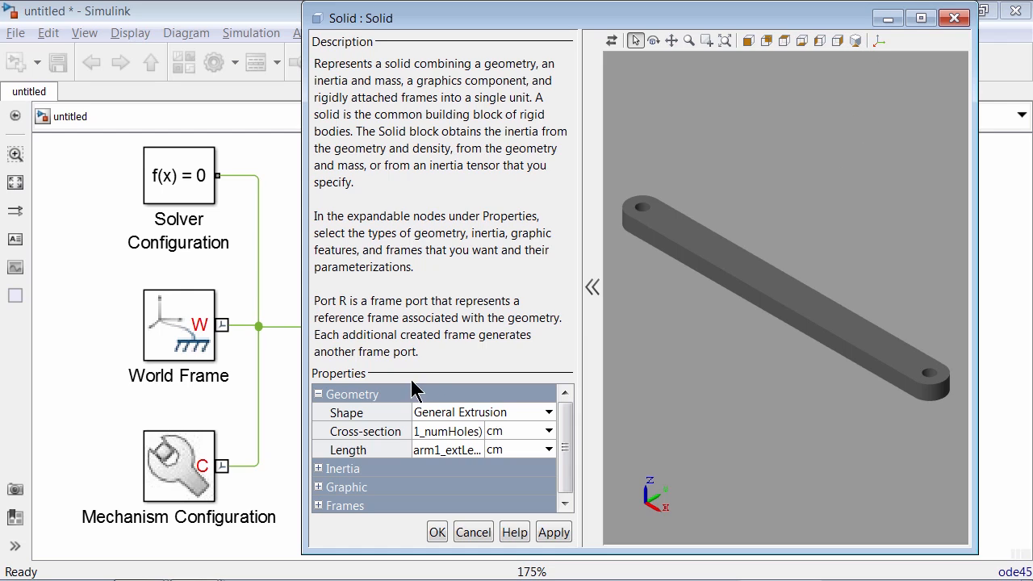
Set the suspension arm Solid's density to 8000 kg/(m^3) in its inertia properties
{"action": "left_click", "coordinate": [319, 395]}
{"action": "left_click", "coordinate": [320, 413]}
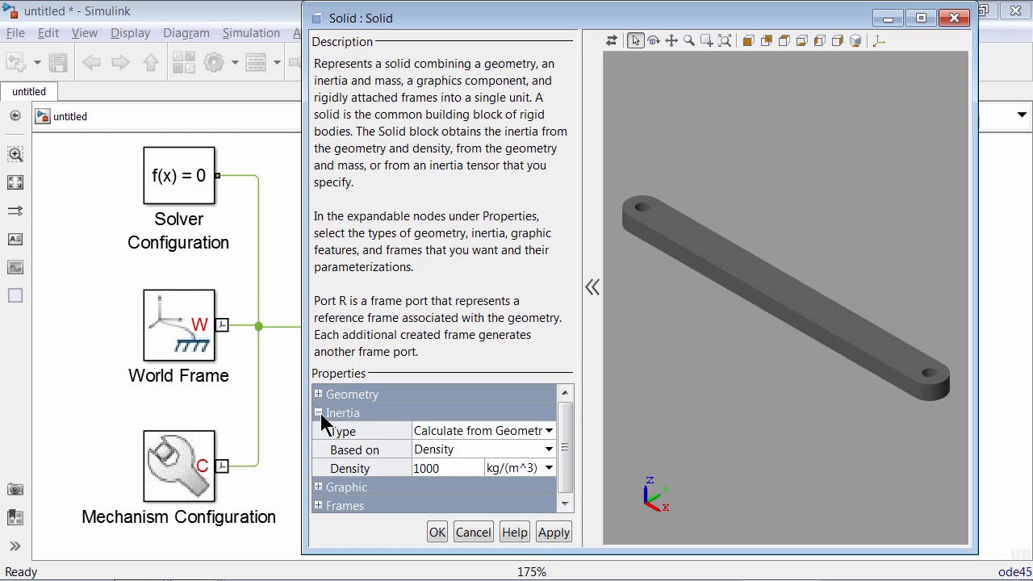
{"action": "left_click", "coordinate": [449, 467]}
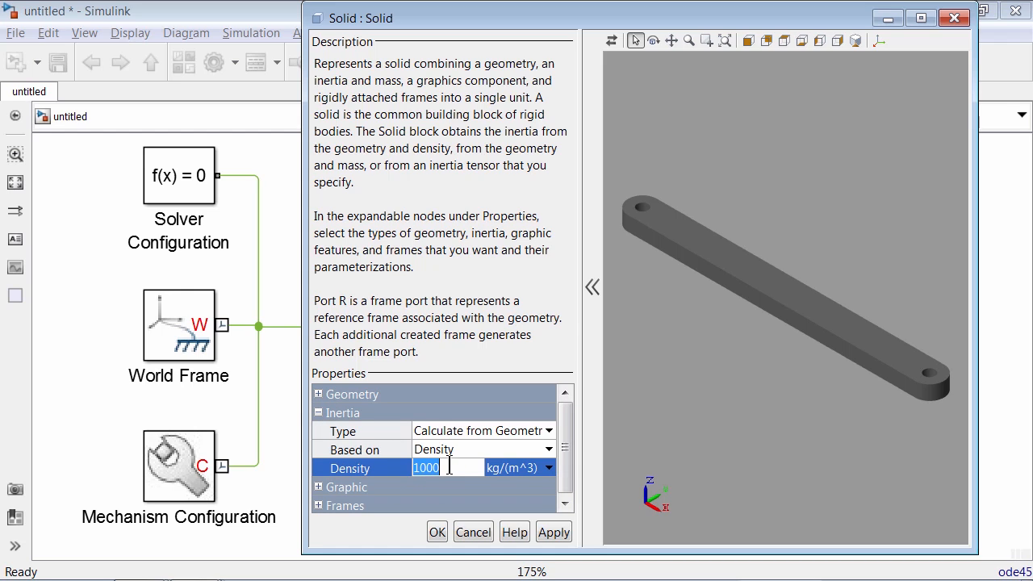
{"action": "type", "text": "8000"}
{"action": "left_click", "coordinate": [318, 413]}
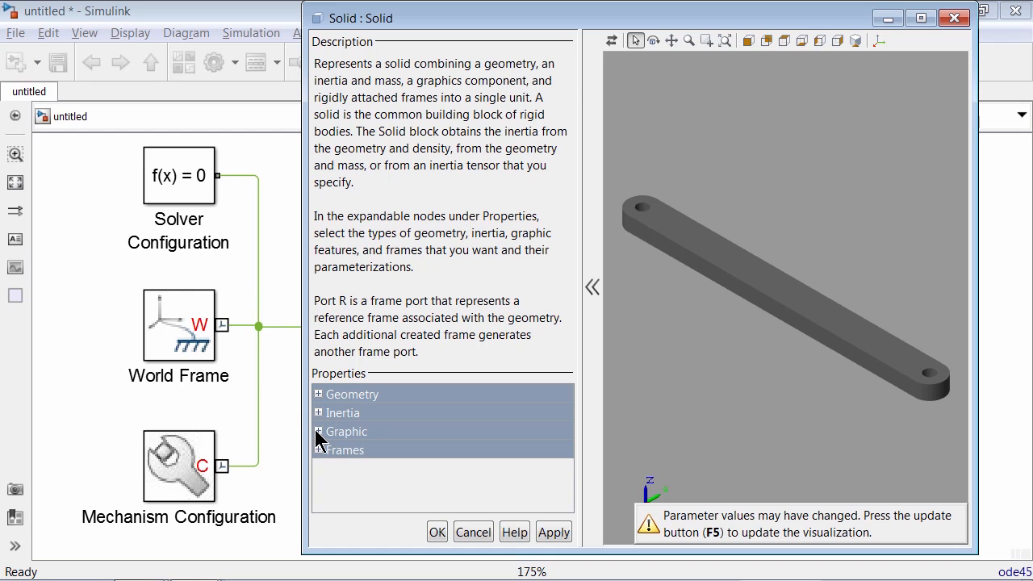
Change the arm's graphic color to turquoise [0.0 0.8 0.8], update the visualization and accept the Solid block's parameters
{"action": "left_click", "coordinate": [318, 431]}
{"action": "left_click", "coordinate": [321, 468]}
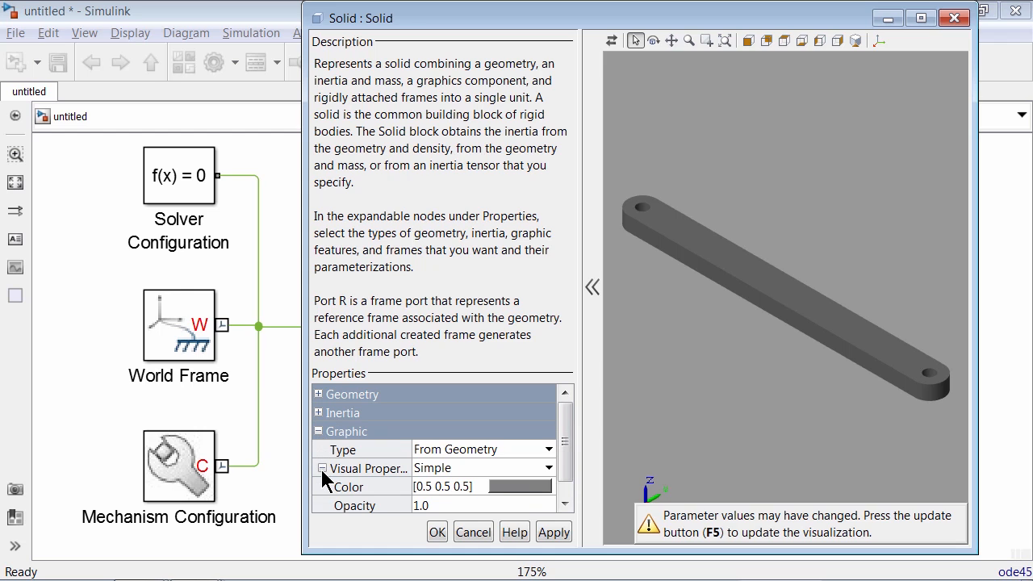
{"action": "left_click", "coordinate": [494, 489]}
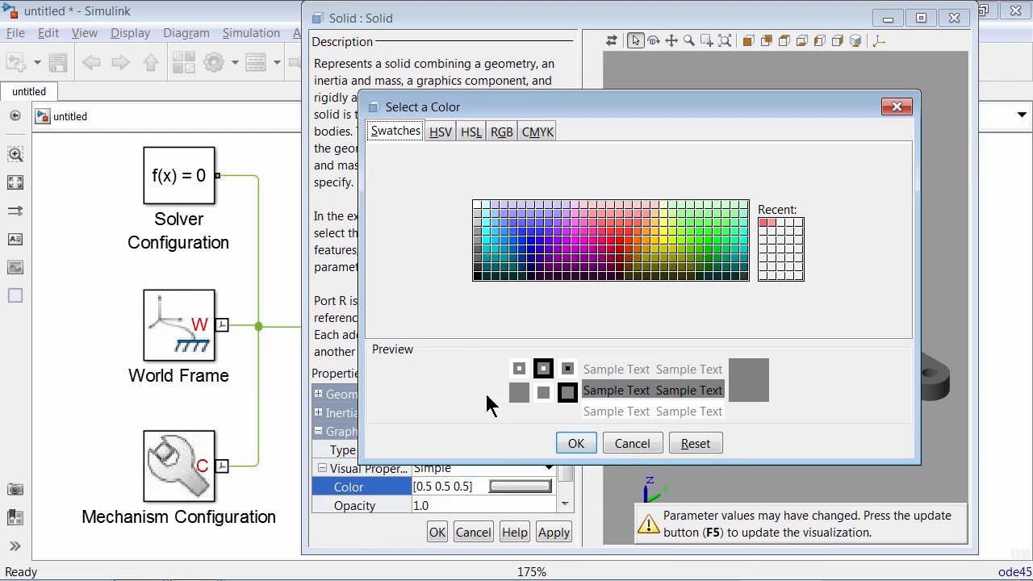
{"action": "left_click", "coordinate": [487, 251]}
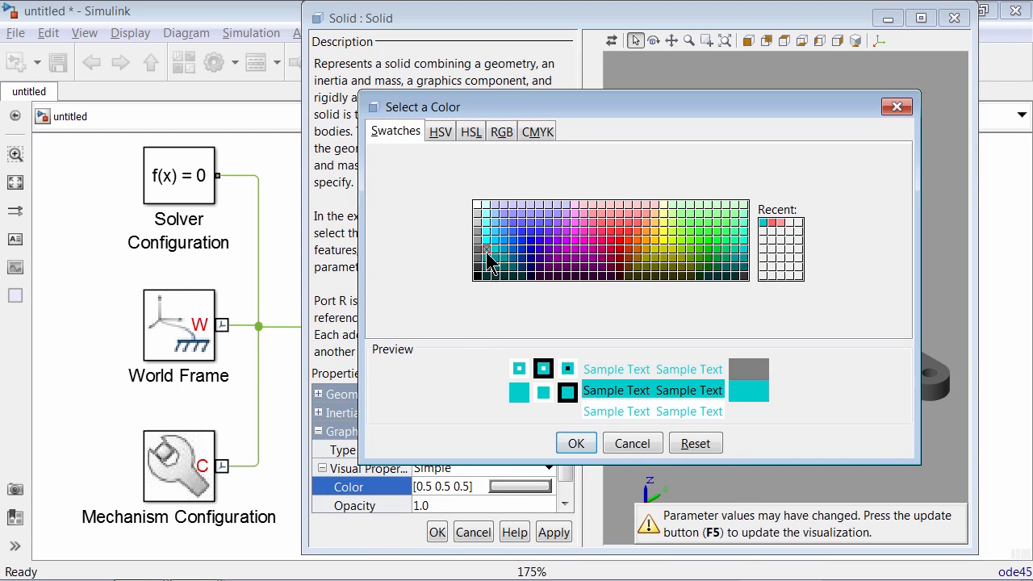
{"action": "left_click", "coordinate": [576, 446]}
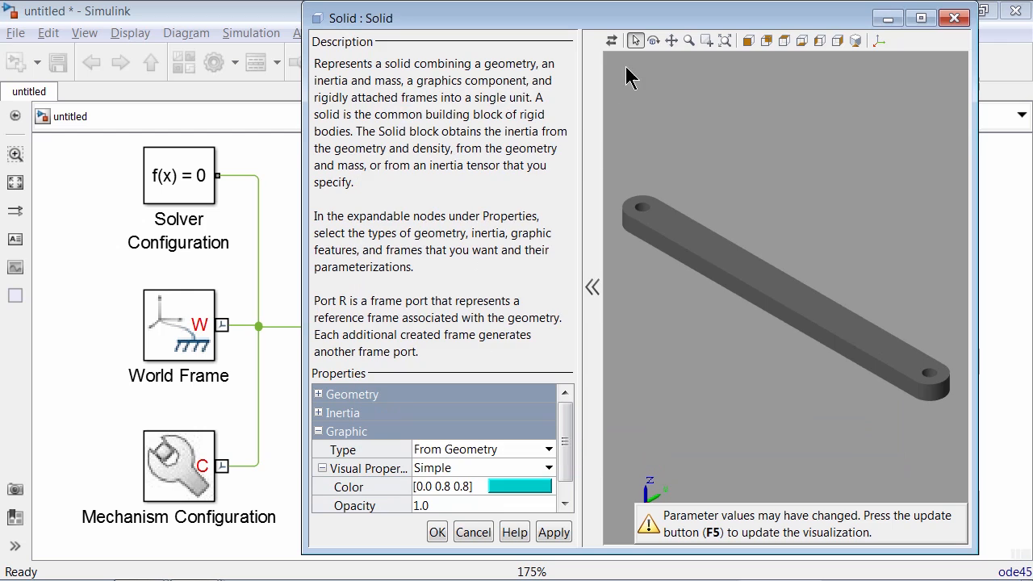
{"action": "left_click", "coordinate": [613, 41]}
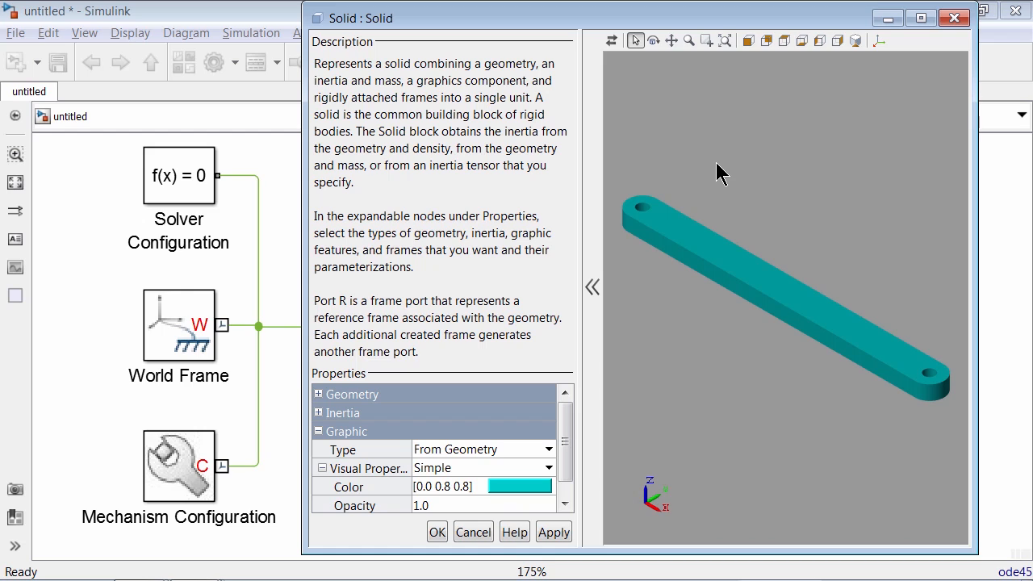
{"action": "left_click", "coordinate": [438, 533]}
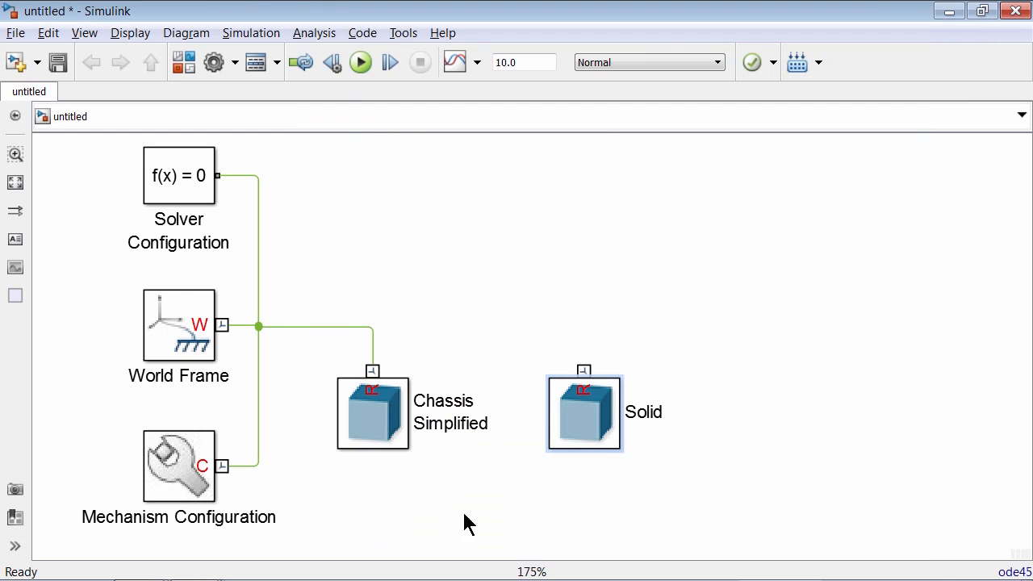
Rename the Solid block as Arm and connect its R frame port to the World Frame line above Chassis Simplified
{"action": "double_click", "coordinate": [643, 412]}
{"action": "type", "text": "Arm"}
{"action": "left_click", "coordinate": [714, 374]}
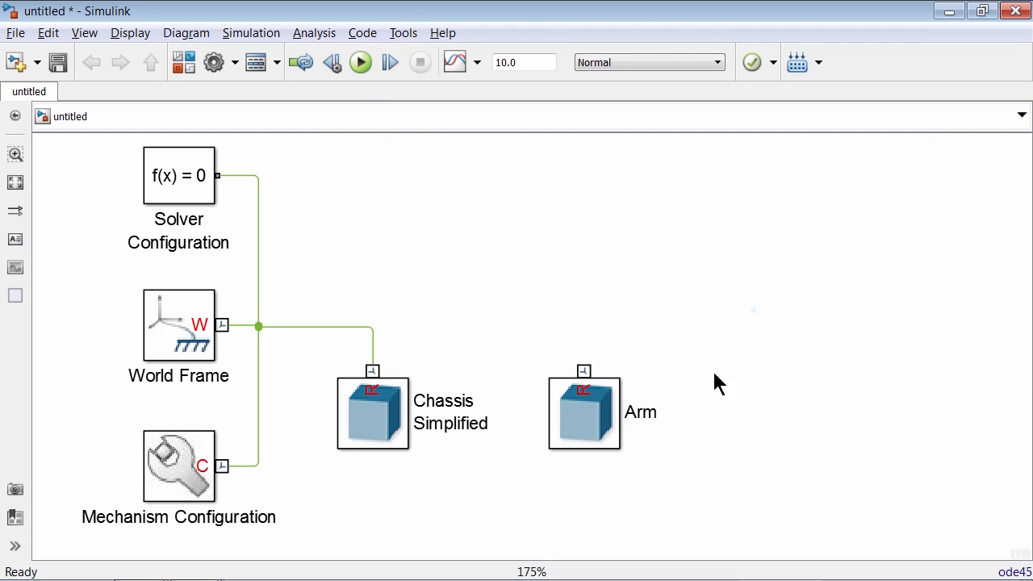
{"action": "left_click_drag", "start_coordinate": [584, 365], "coordinate": [373, 327]}
Switch to the PowerPoint presentation showing the Extruding Cross-Sectional Areas slide
{"action": "key", "text": "alt+Tab"}
{"action": "key", "text": "alt+Tab"}
{"action": "key", "text": "alt+Tab"}
{"action": "key", "text": "alt+Tab"}
{"action": "key", "text": "alt+Tab"}
{"action": "key", "text": "alt+Tab"}
{"action": "key", "text": "alt+Tab"}
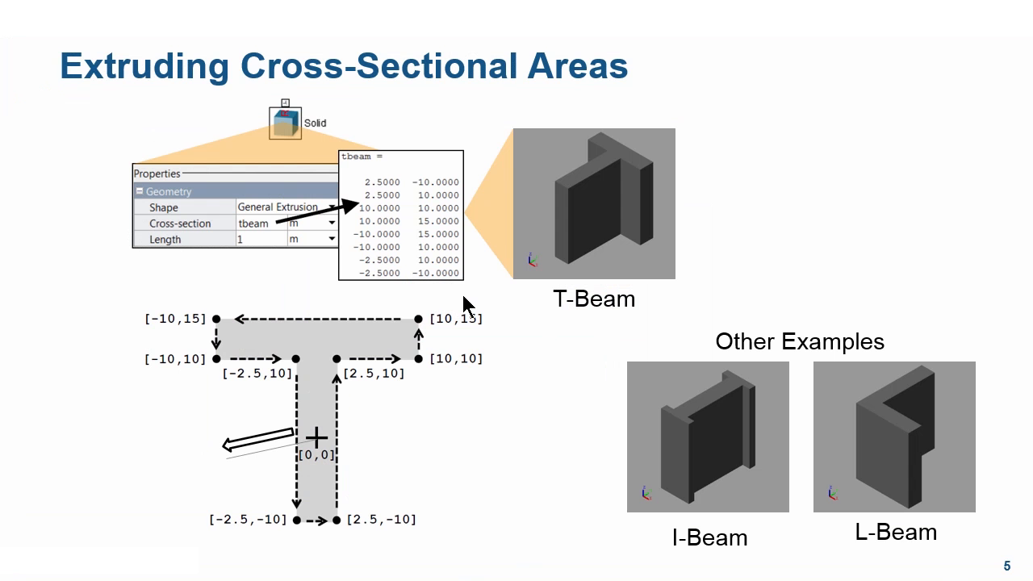
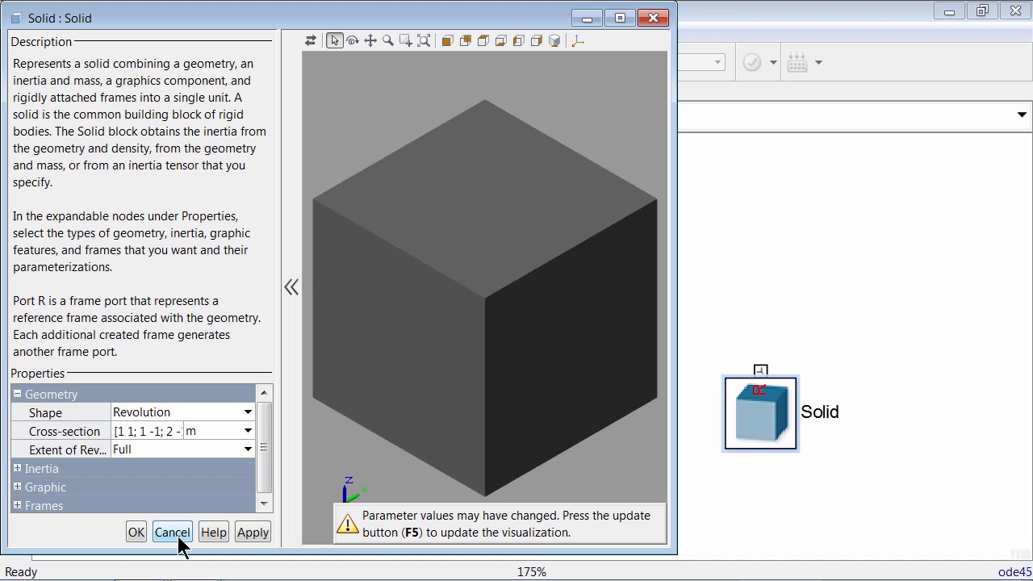
Cancel the new Solid block's dialog, switch to MATLAB and locate the cone variable in the workspace
{"action": "left_click", "coordinate": [172, 532]}
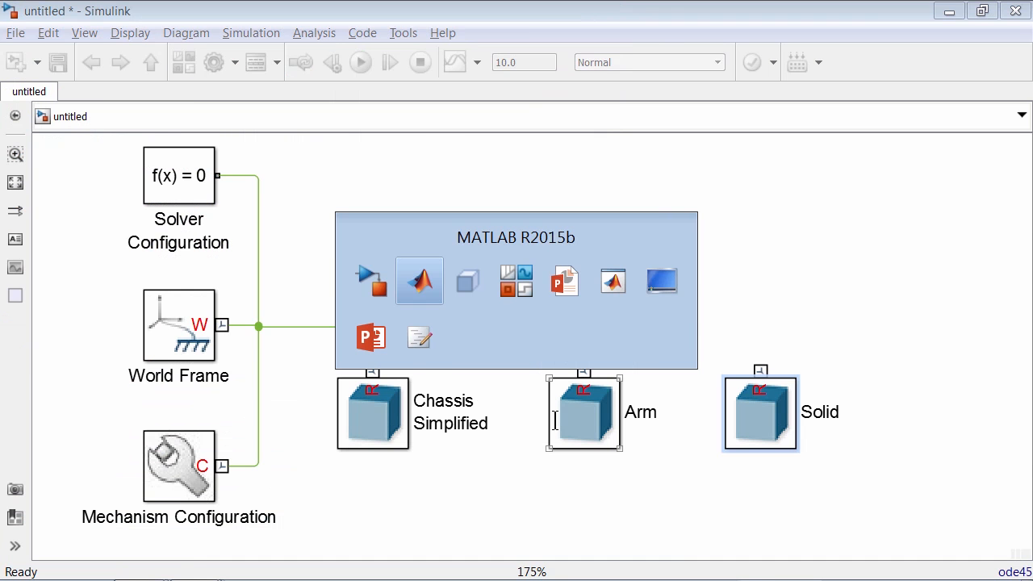
{"action": "key", "text": "alt+Tab"}
{"action": "left_click_drag", "start_coordinate": [1027, 471], "coordinate": [1023, 315]}
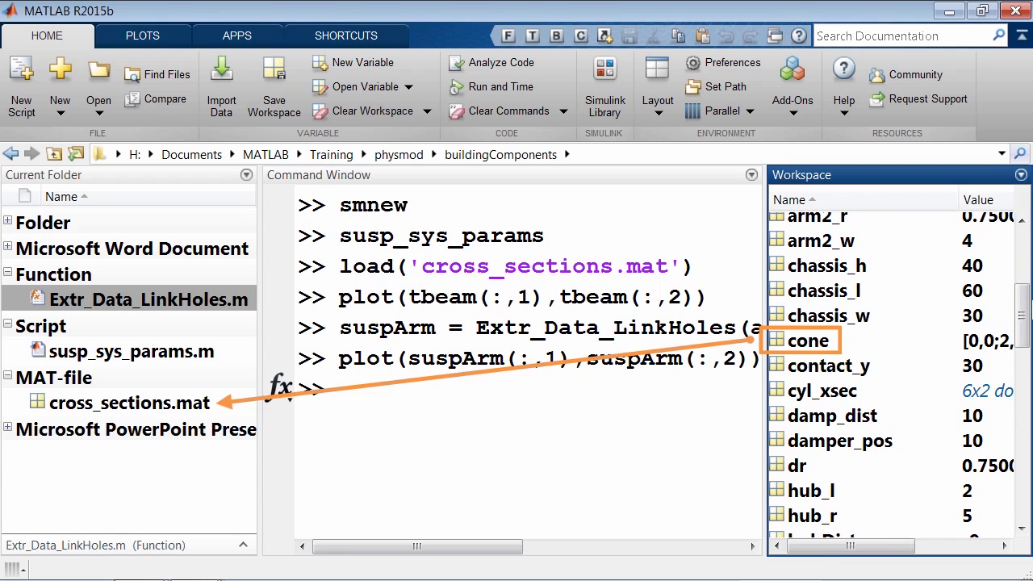
Plot the second column of cone against the first with plot(cone(:,1),cone(:,2)); at the command line
{"action": "left_click", "coordinate": [478, 443]}
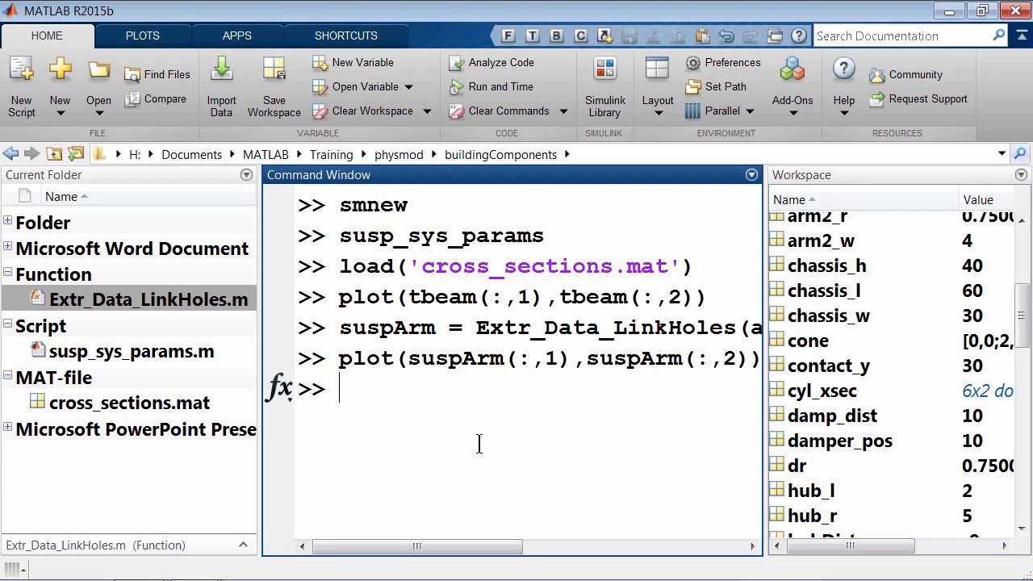
{"action": "type", "text": "plot(cone"}
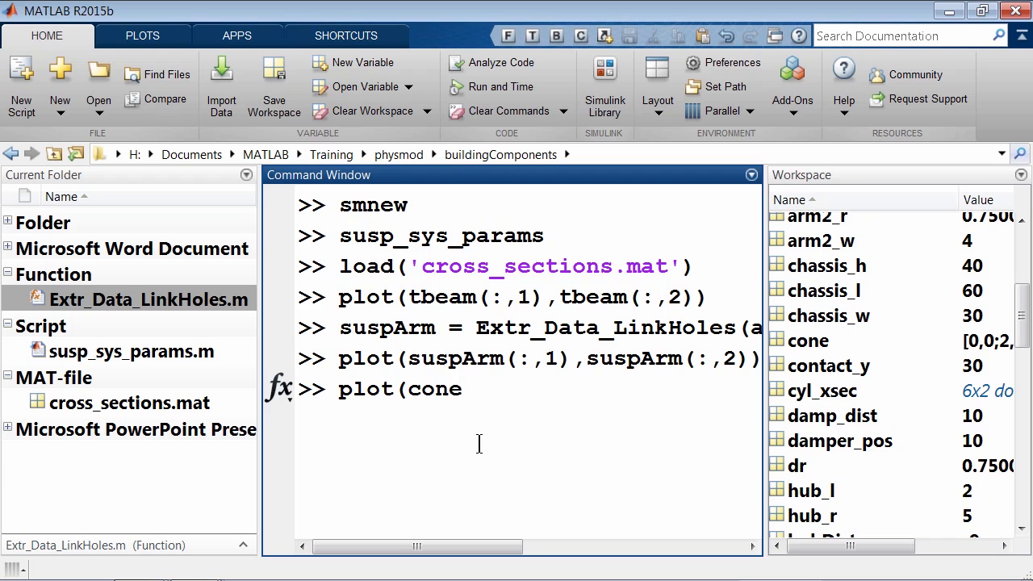
{"action": "type", "text": "(:,1),cone(:,2));"}
{"action": "key", "text": "Return"}
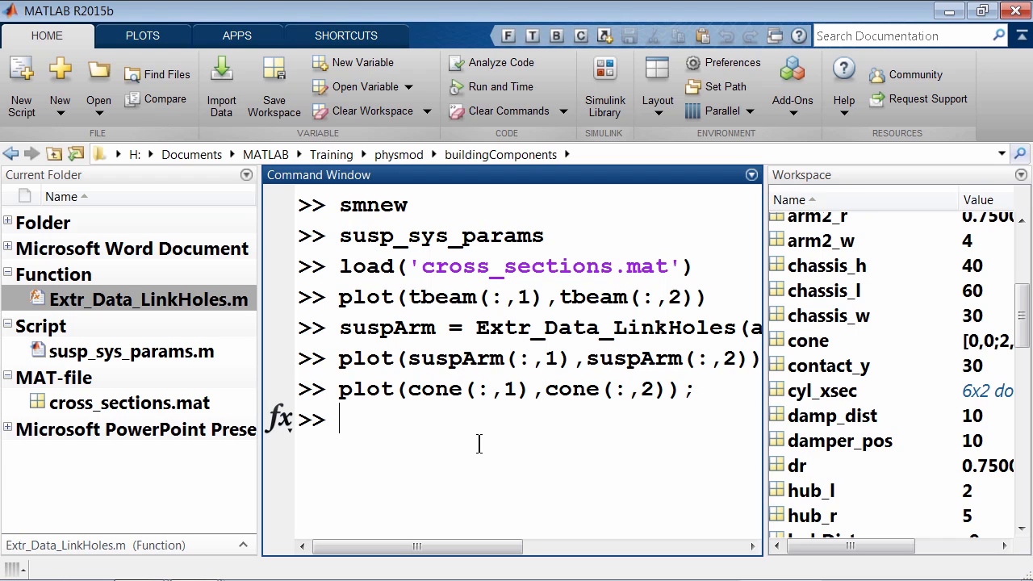
Bring up the Figure 1 window and shift the plot view to examine the left edge of the cone profile
{"action": "key", "text": "alt+Tab"}
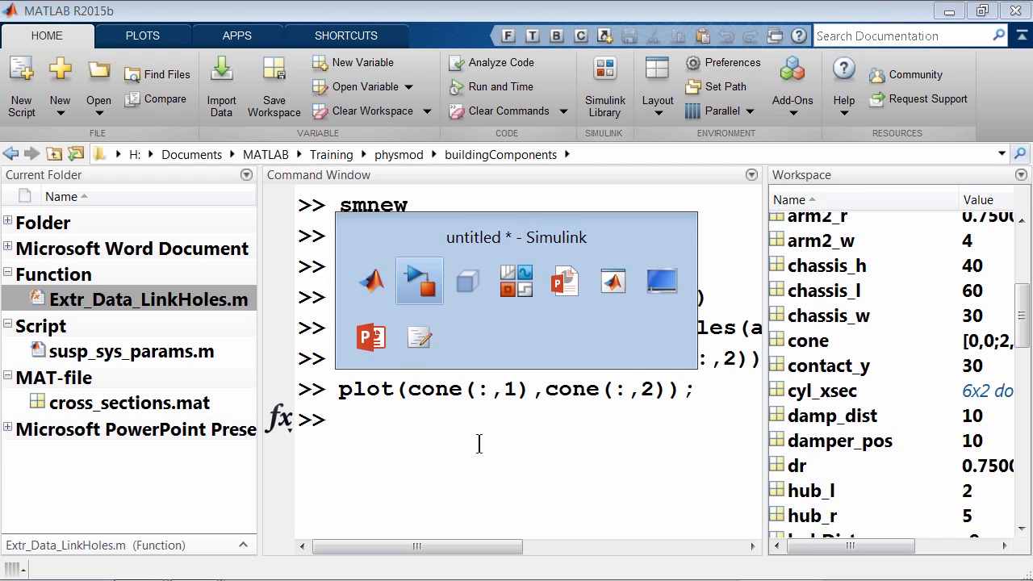
{"action": "key", "text": "alt+Tab"}
{"action": "key", "text": "alt+Tab"}
{"action": "key", "text": "alt+Tab"}
{"action": "key", "text": "alt+Tab"}
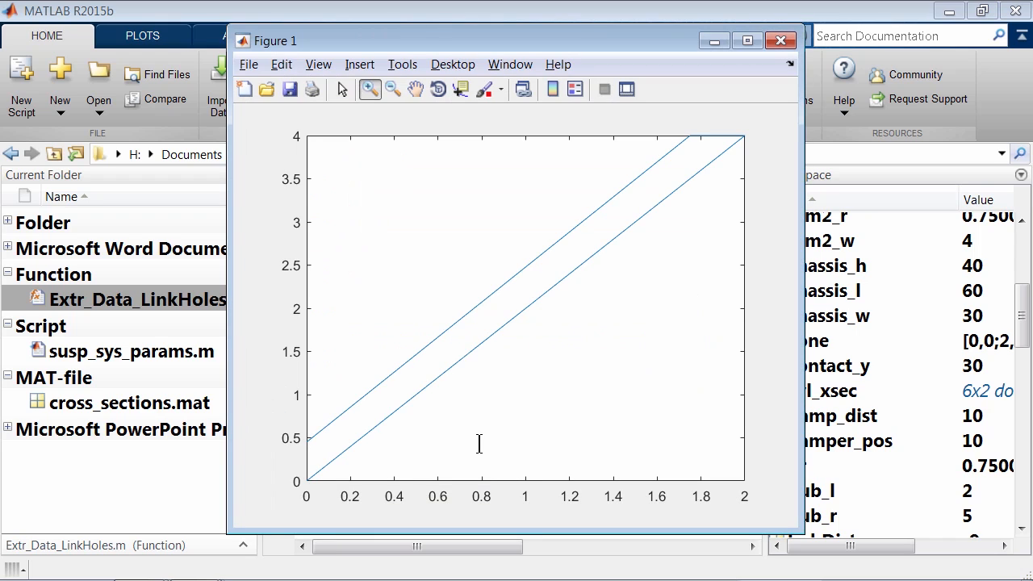
{"action": "left_click_drag", "start_coordinate": [740, 473], "coordinate": [251, 99]}
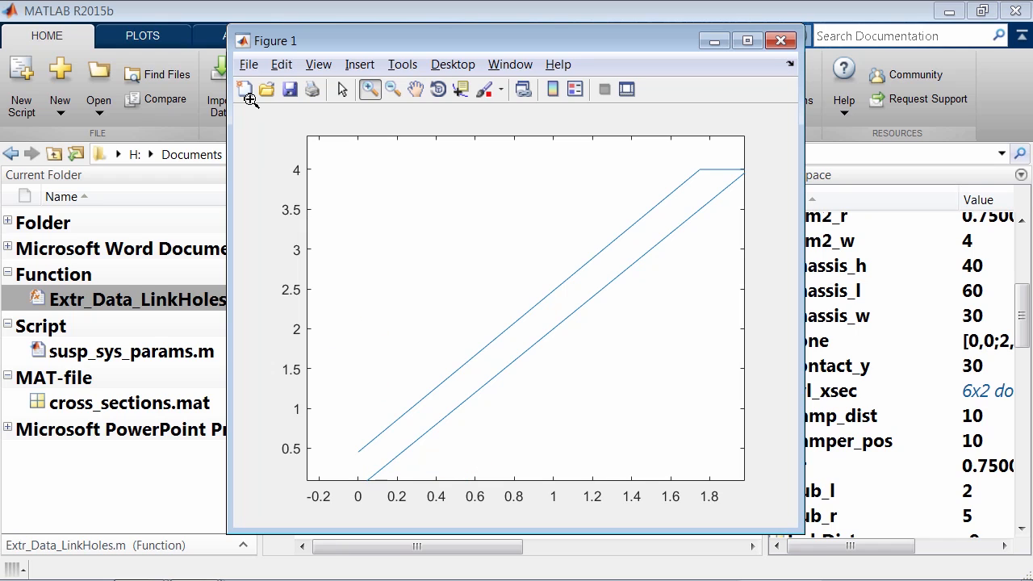
Return to Simulink, set the new Solid block's revolution Cross-section to cone in cm and update the visualization
{"action": "key", "text": "alt+Tab"}
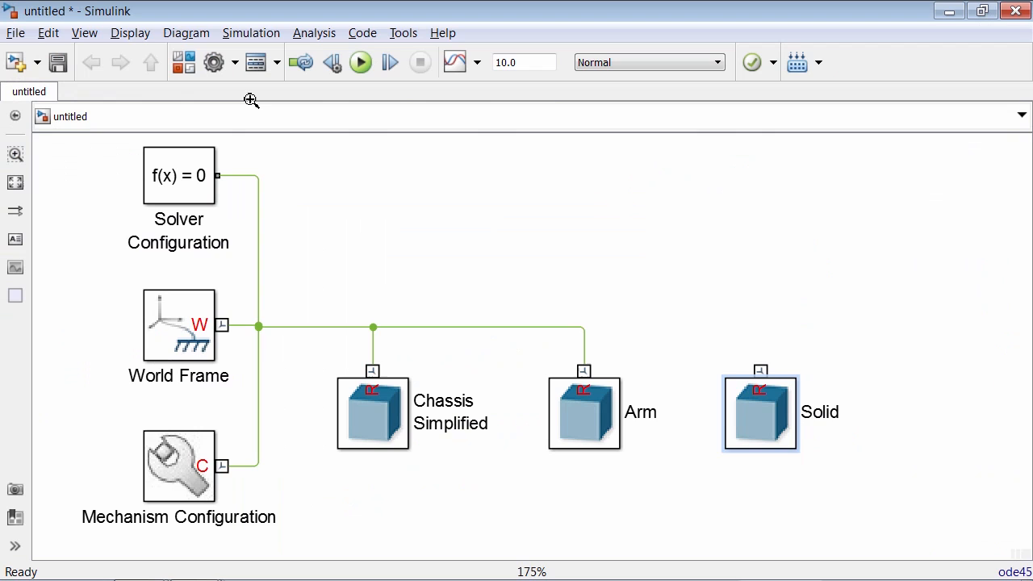
{"action": "double_click", "coordinate": [764, 411]}
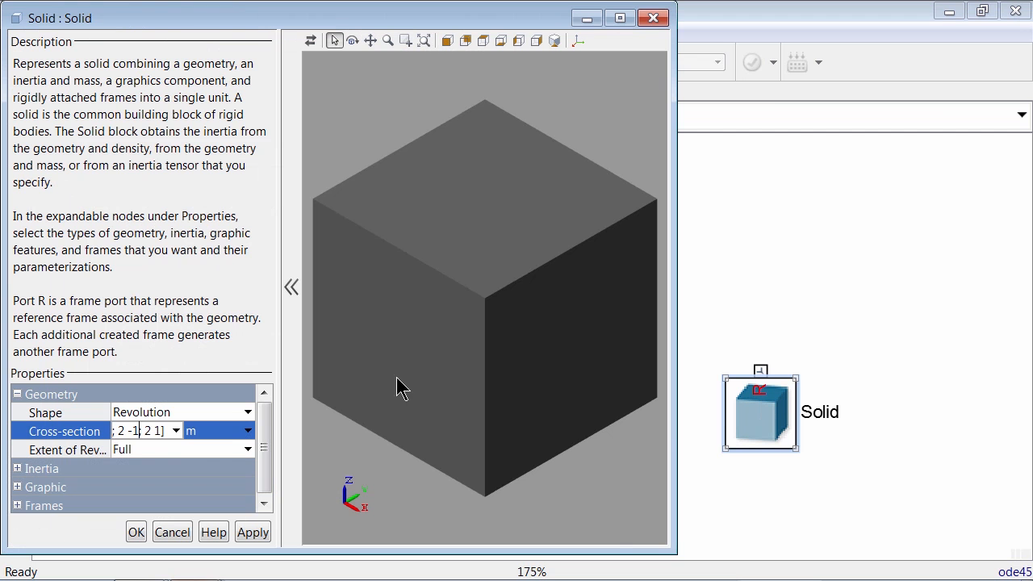
{"action": "triple_click", "coordinate": [147, 430]}
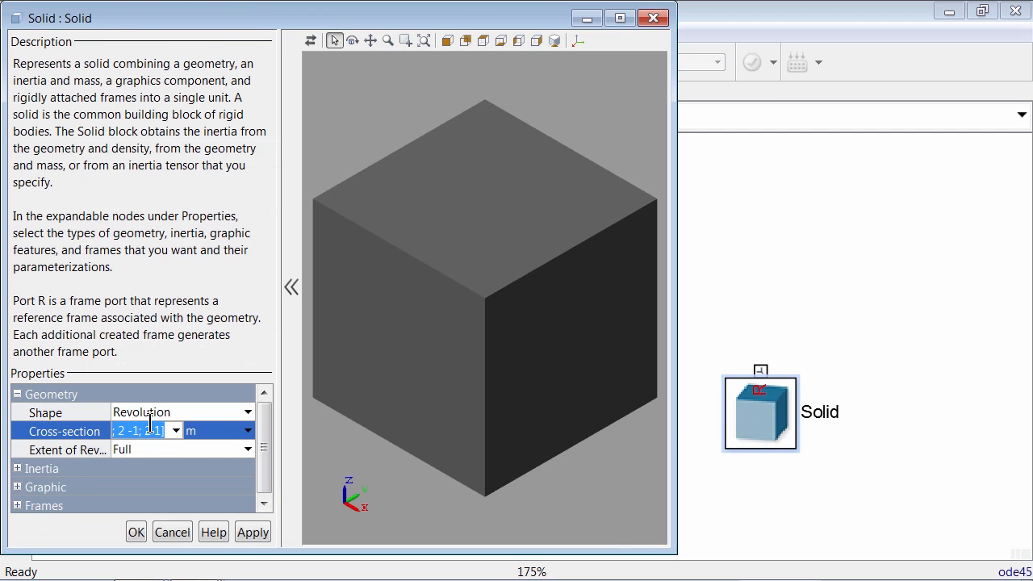
{"action": "type", "text": "cone"}
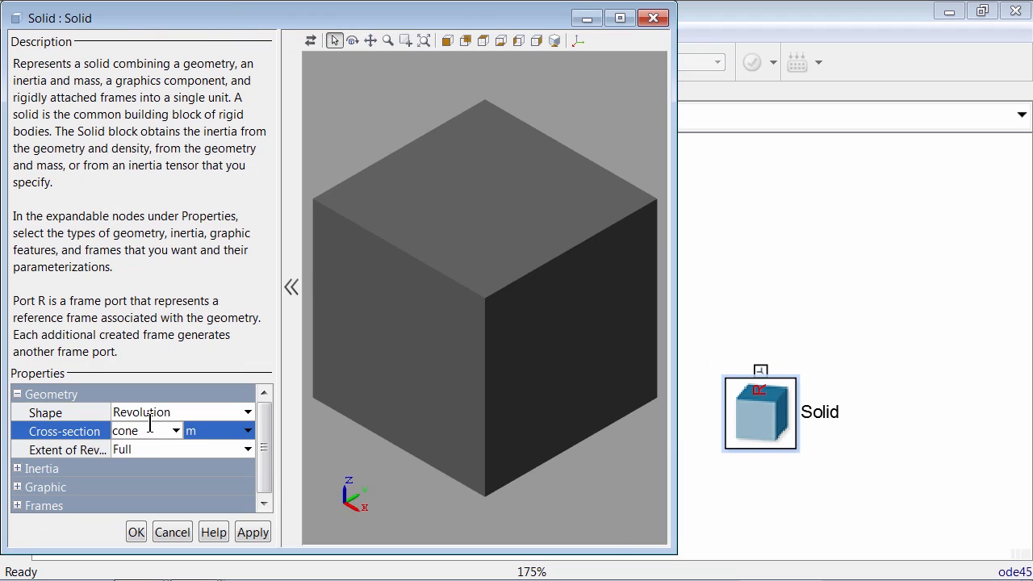
{"action": "left_click", "coordinate": [207, 431]}
{"action": "type", "text": "c"}
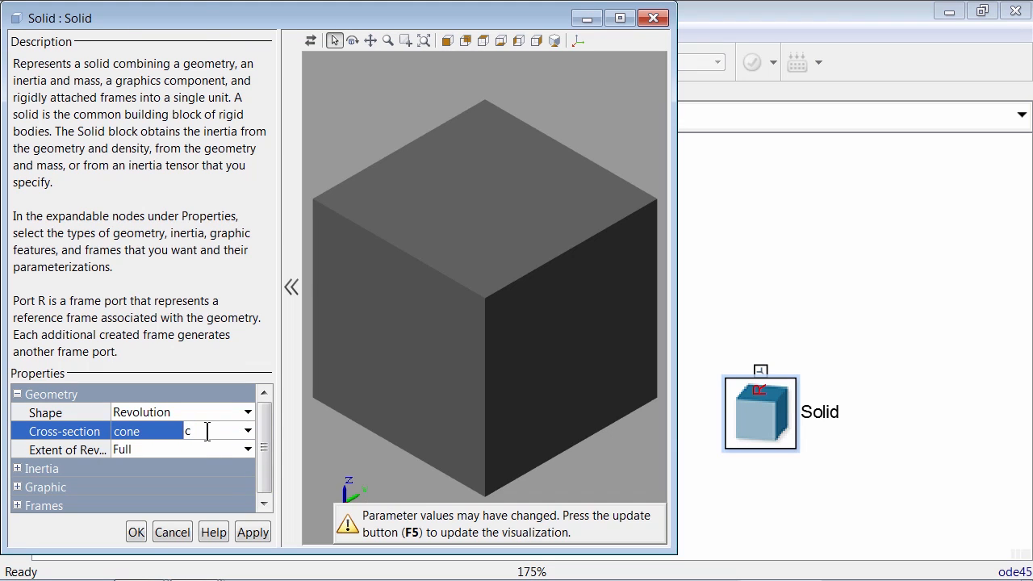
{"action": "type", "text": "m"}
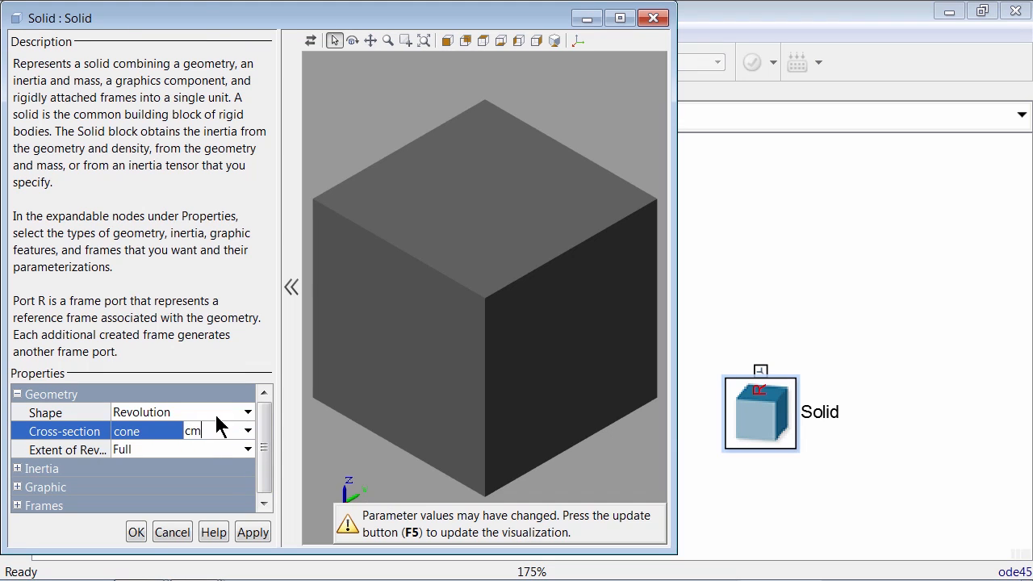
{"action": "left_click", "coordinate": [310, 44]}
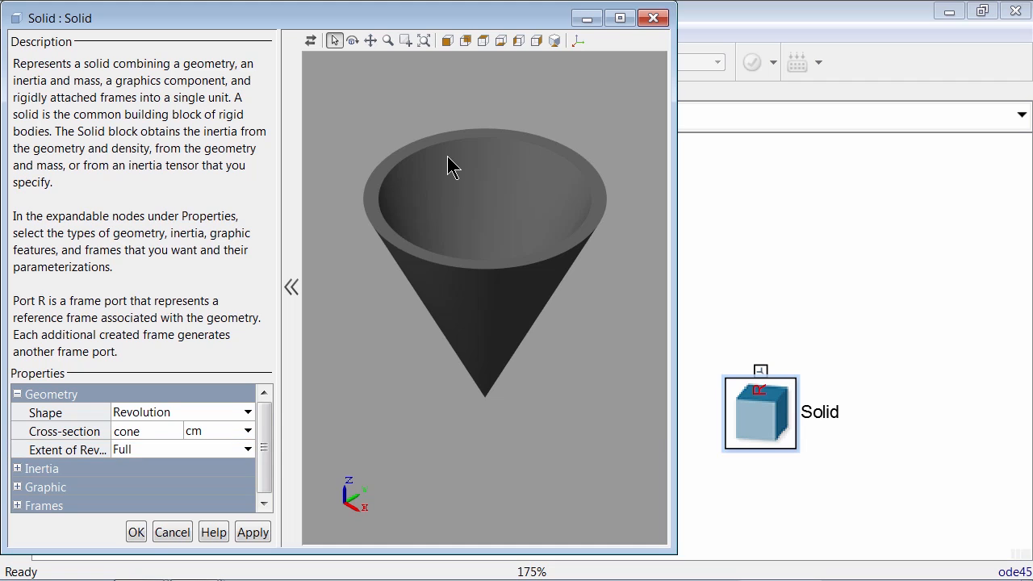
Set the extent of revolution to Custom with a 180 deg revolution angle and update the visualization
{"action": "left_click", "coordinate": [200, 456]}
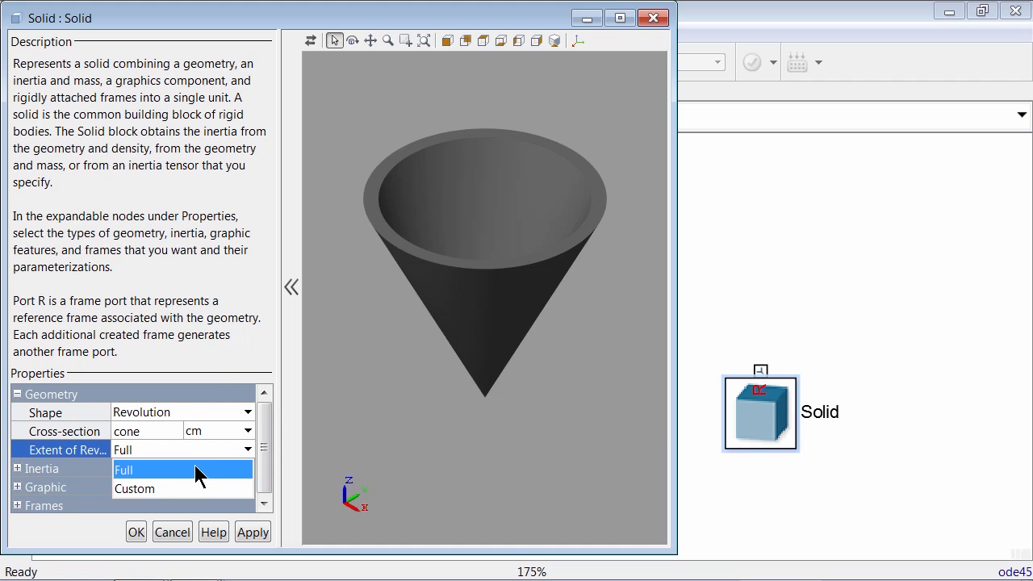
{"action": "left_click", "coordinate": [191, 489]}
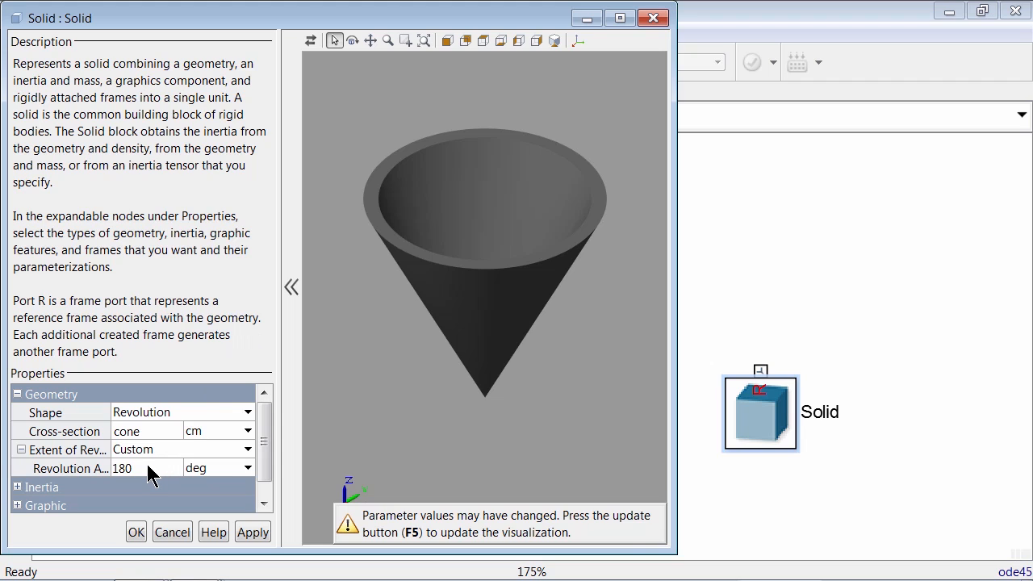
{"action": "left_click", "coordinate": [147, 466]}
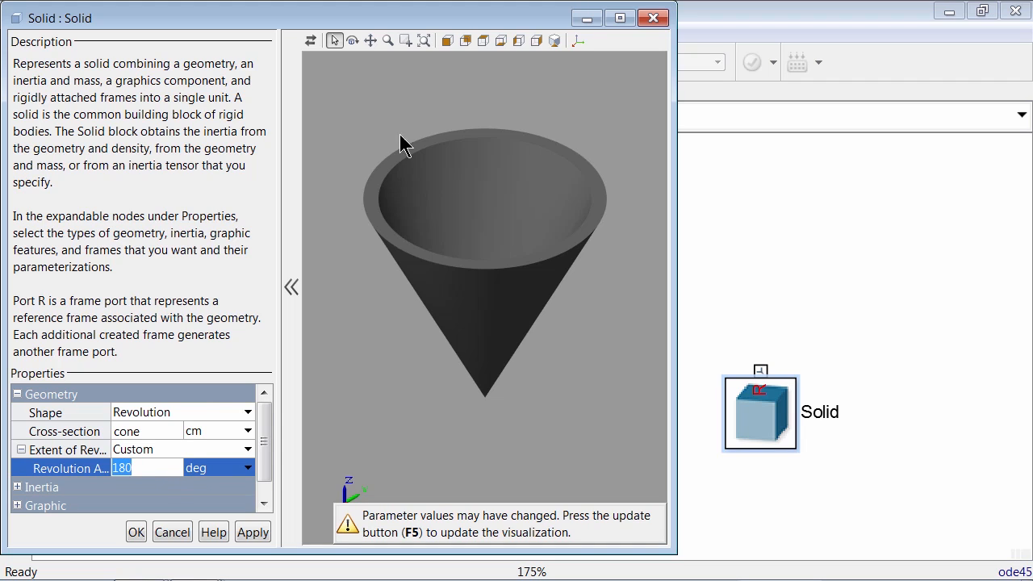
{"action": "left_click", "coordinate": [310, 41]}
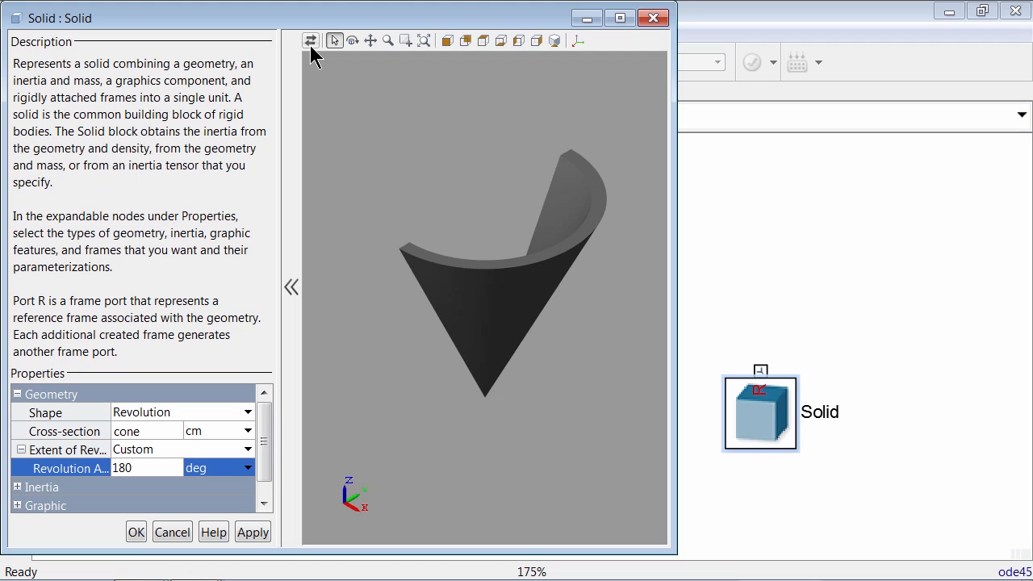
Switch to MATLAB and plot the second column of rim_rev against the first with plot(rim_rev(:,1),rim_rev(:,2)); at the command line
{"action": "key", "text": "alt+Tab"}
{"action": "key", "text": "alt+Tab"}
{"action": "key", "text": "alt+Tab"}
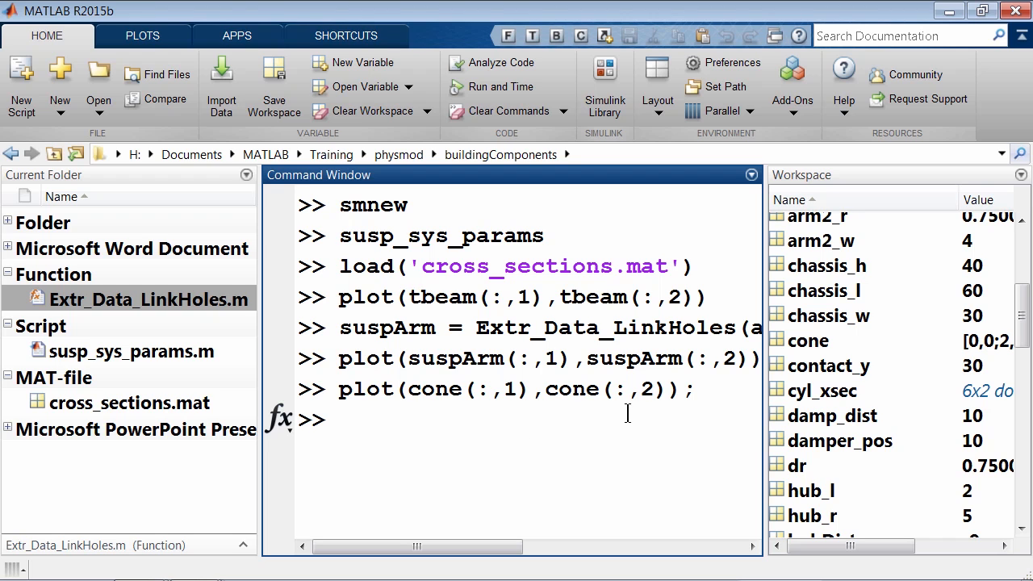
{"action": "left_click_drag", "start_coordinate": [1023, 317], "coordinate": [1031, 466]}
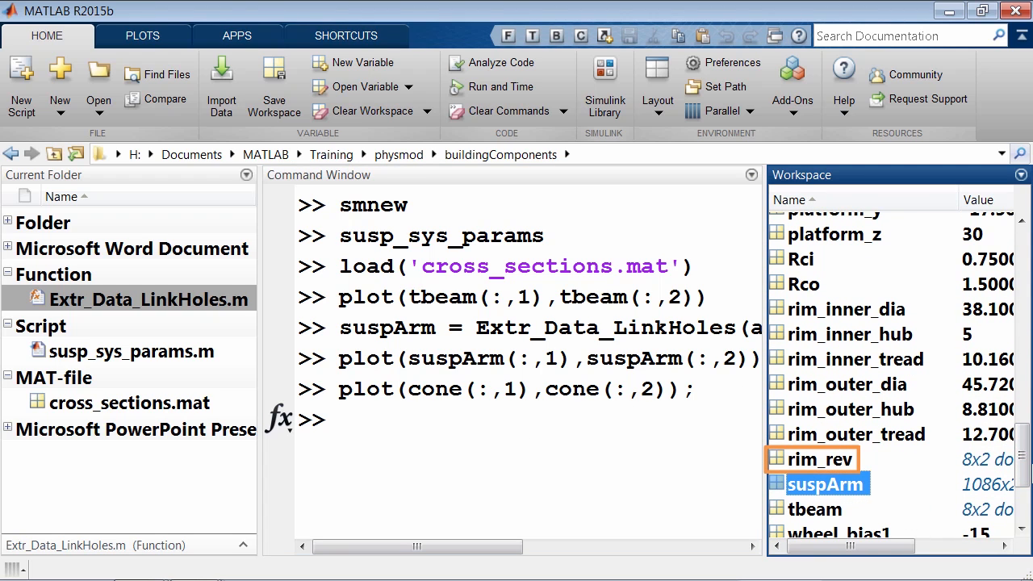
{"action": "left_click", "coordinate": [537, 456]}
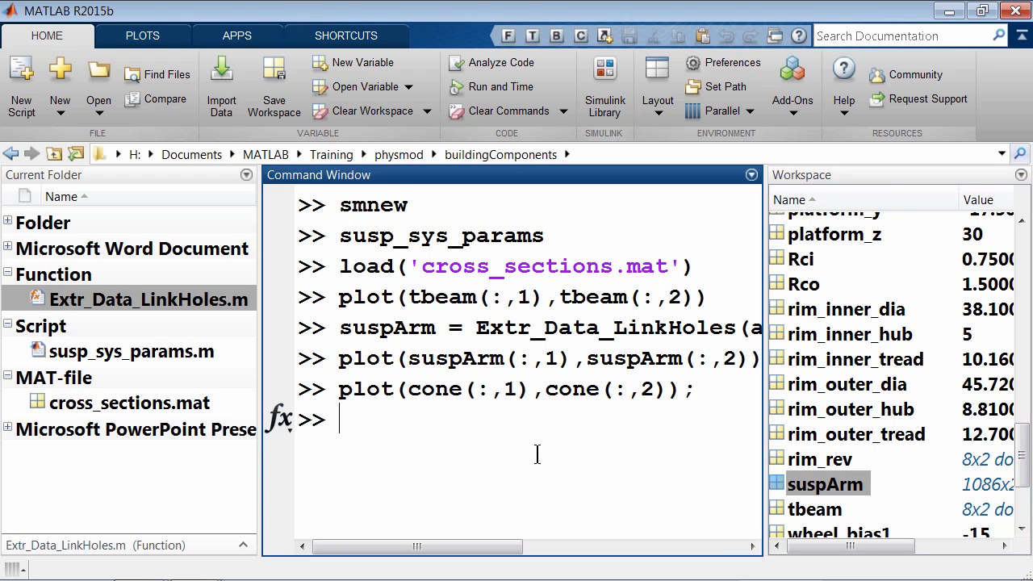
{"action": "type", "text": "plot(rim"}
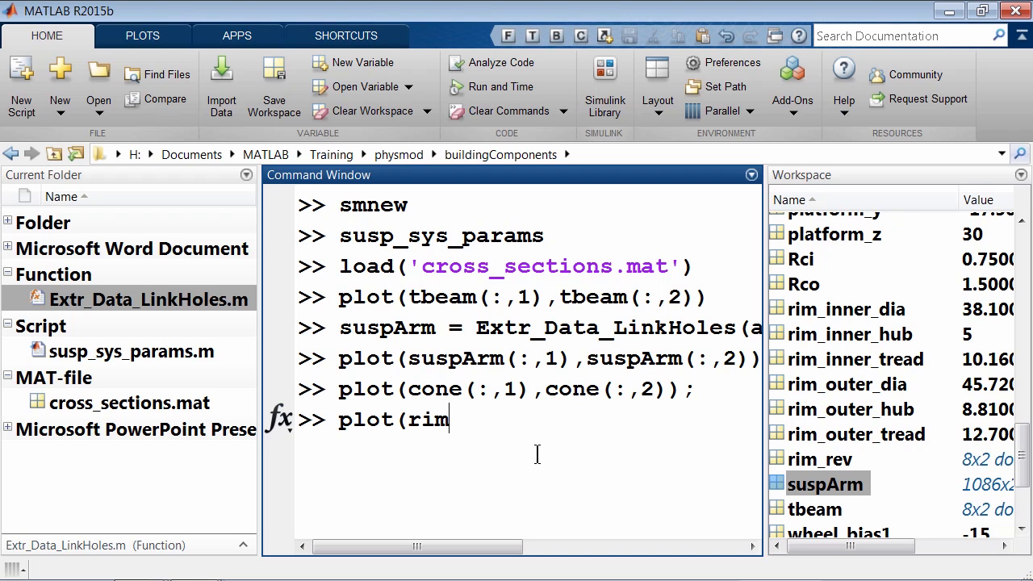
{"action": "type", "text": "_rev(:,1),rim_rev(:,2));"}
{"action": "key", "text": "Return"}
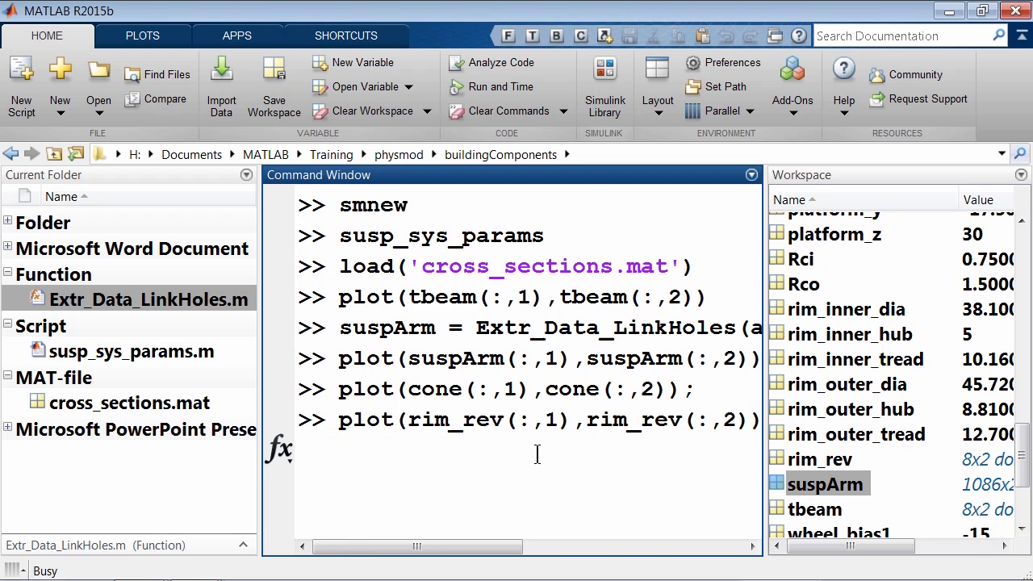
Bring up the Figure 1 window to examine the rim_rev cross-section profile
{"action": "key", "text": "alt+Tab"}
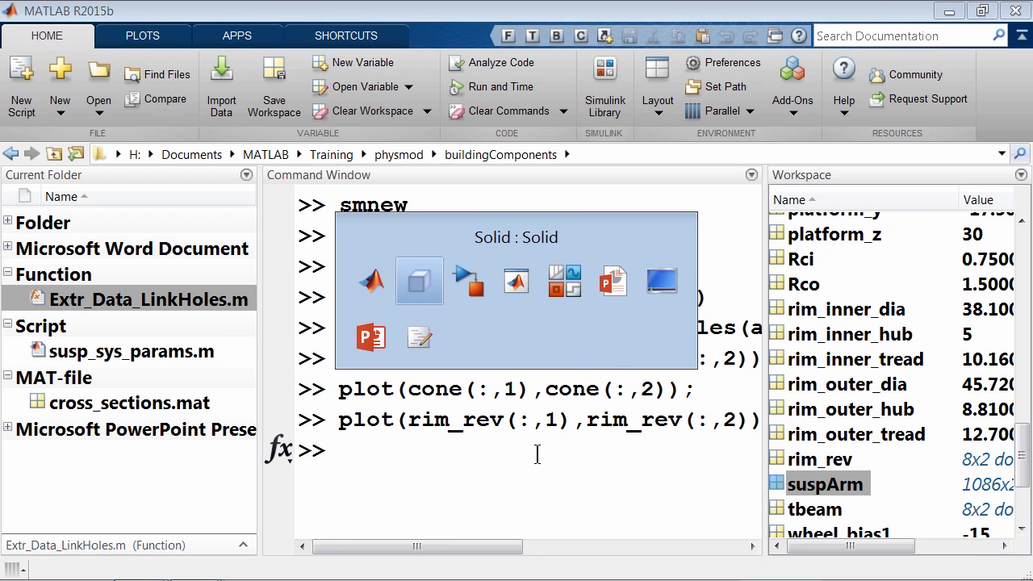
{"action": "key", "text": "Tab"}
{"action": "key", "text": "Tab"}
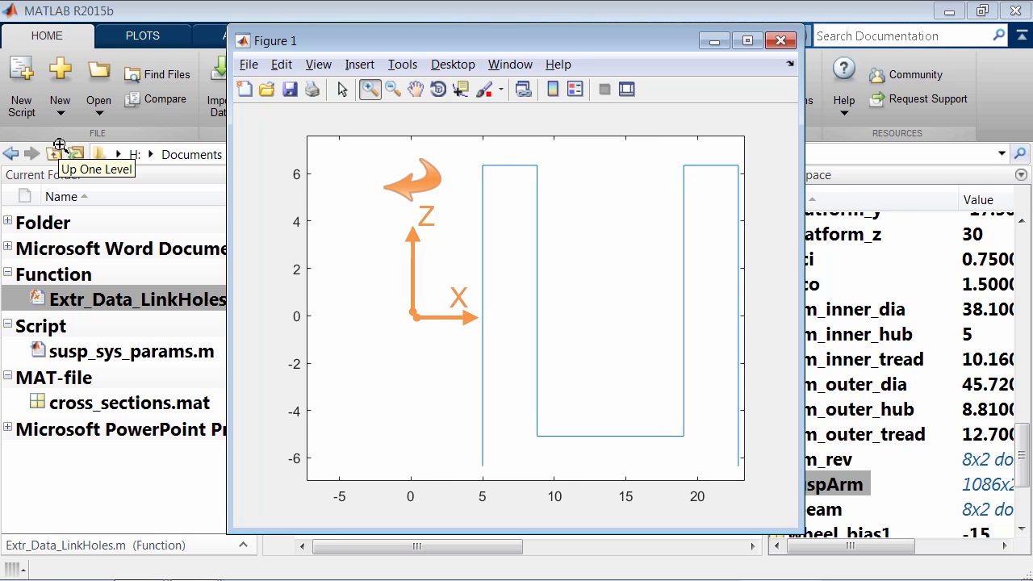
Return to the Simulink model and set the unconnected Solid block's revolution Cross-section to rim_rev
{"action": "key", "text": "alt+Tab"}
{"action": "key", "text": "alt+Tab"}
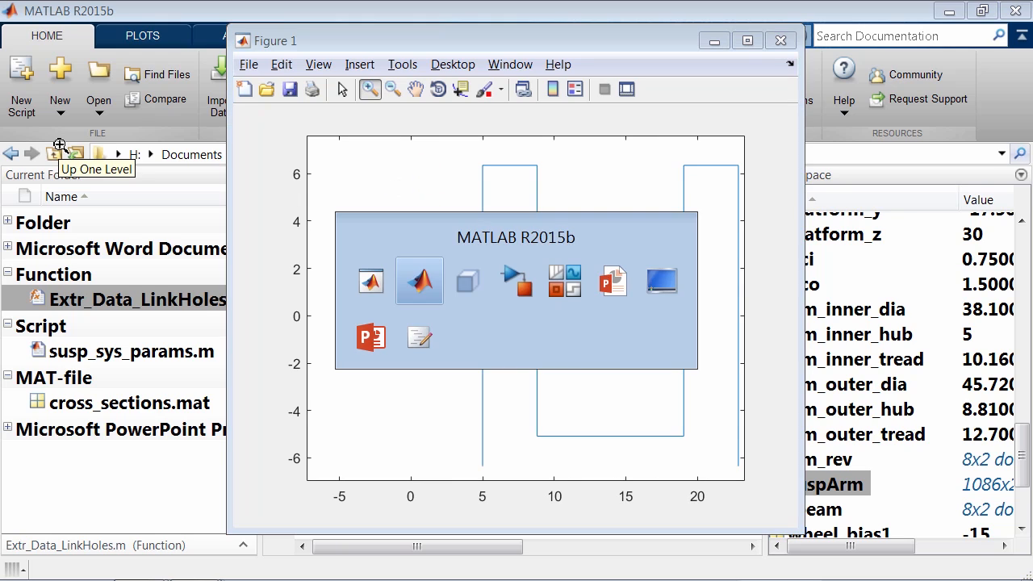
{"action": "key", "text": "alt+Tab"}
{"action": "left_click", "coordinate": [775, 420]}
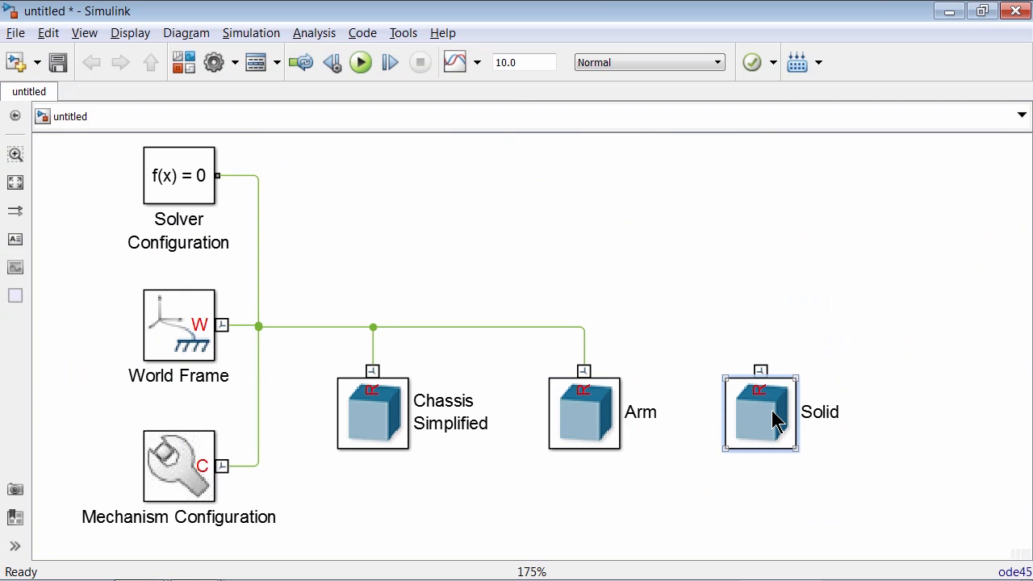
{"action": "double_click", "coordinate": [775, 419]}
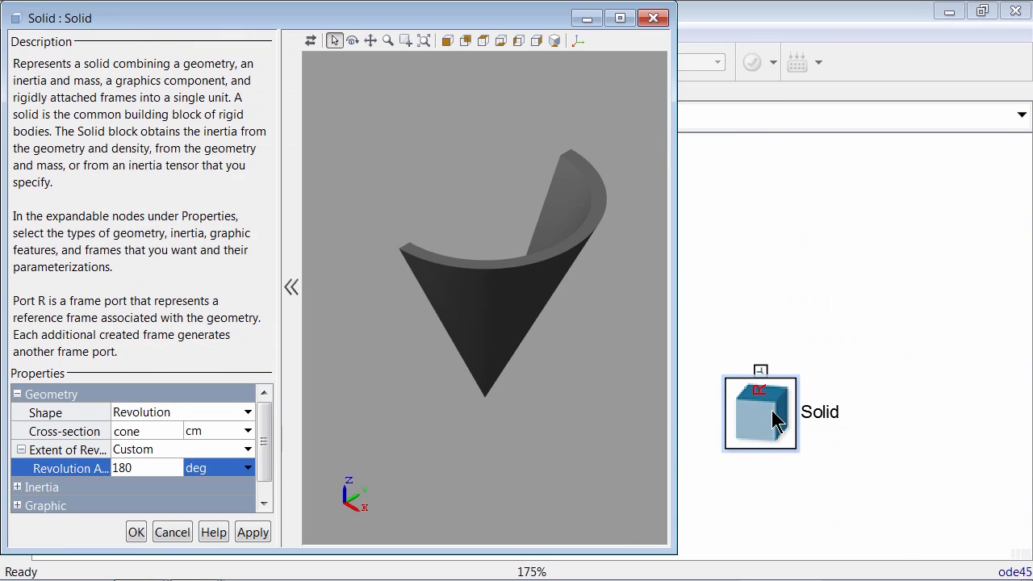
{"action": "left_click", "coordinate": [139, 431]}
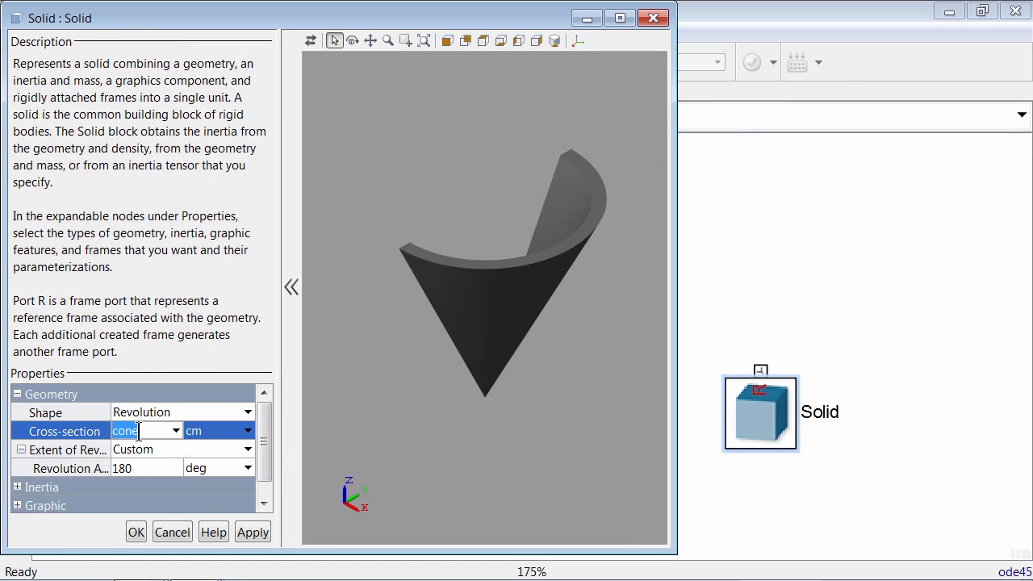
{"action": "type", "text": "rim_rev"}
Set the extent of revolution to Full, update the visualization and inspect the whole rim from the side
{"action": "left_click", "coordinate": [142, 444]}
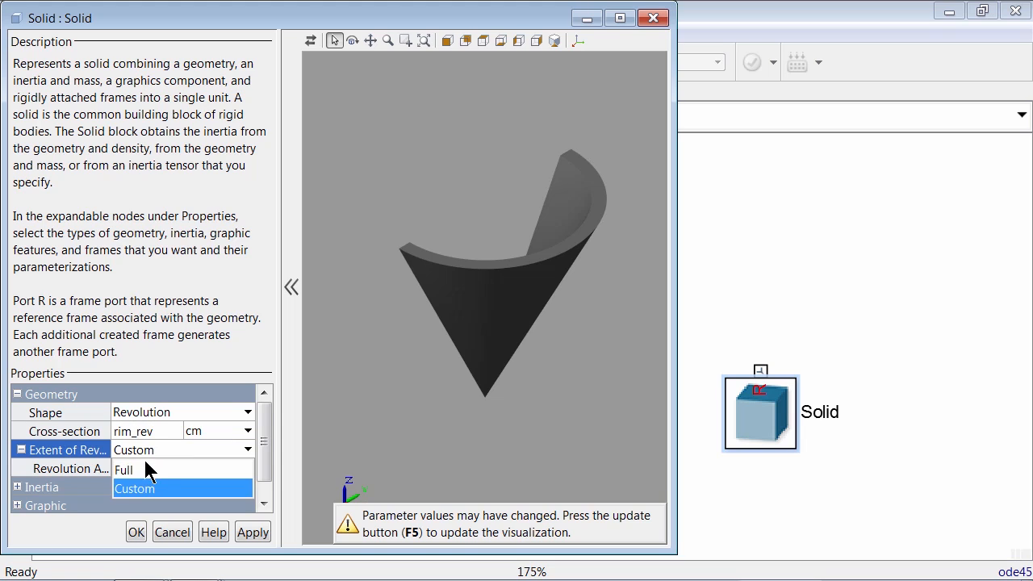
{"action": "left_click", "coordinate": [145, 469]}
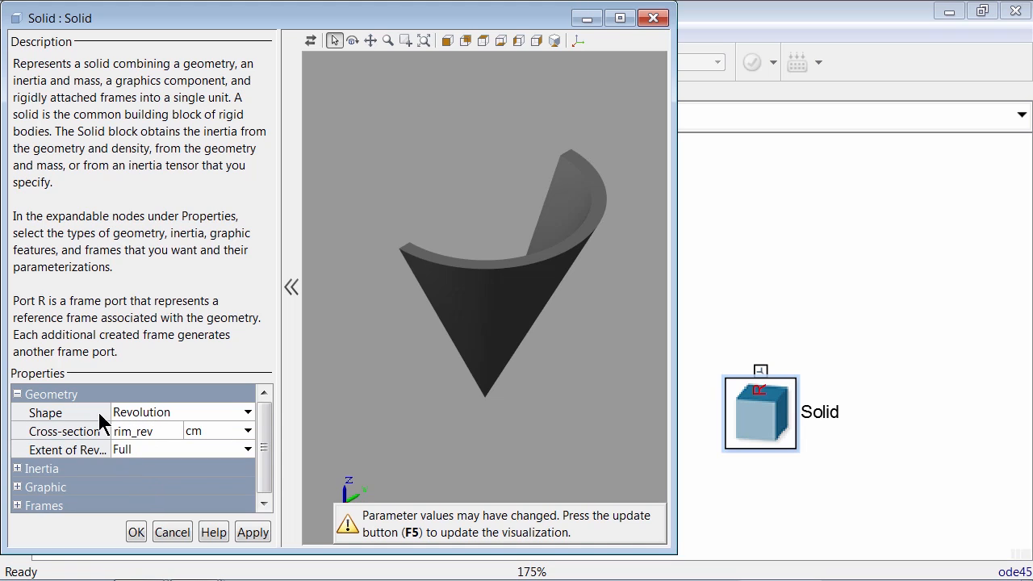
{"action": "left_click", "coordinate": [307, 43]}
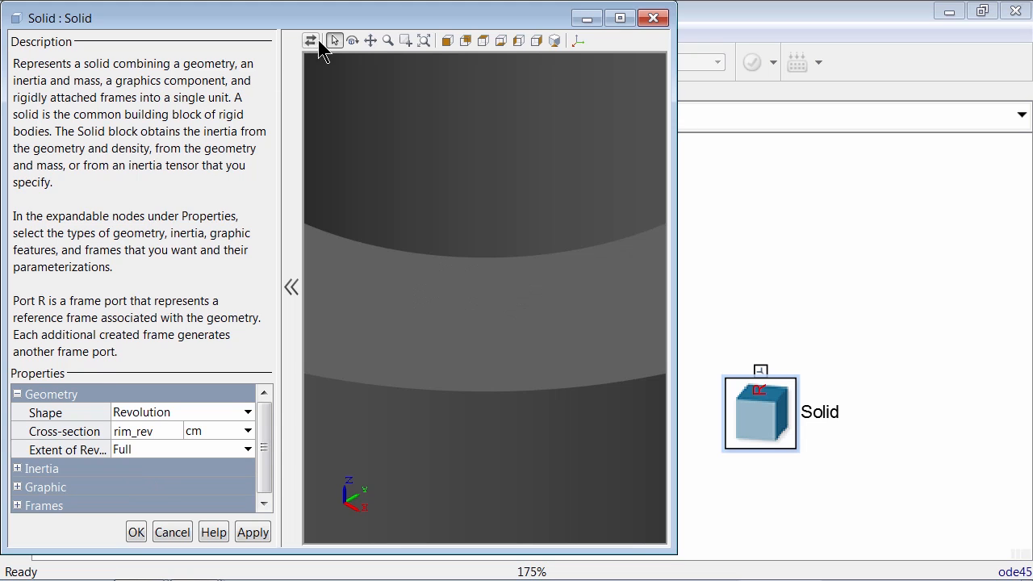
{"action": "left_click", "coordinate": [423, 42]}
{"action": "left_click_drag", "start_coordinate": [610, 218], "coordinate": [315, 247]}
{"action": "left_click_drag", "start_coordinate": [430, 215], "coordinate": [574, 201]}
{"action": "left_click", "coordinate": [423, 42]}
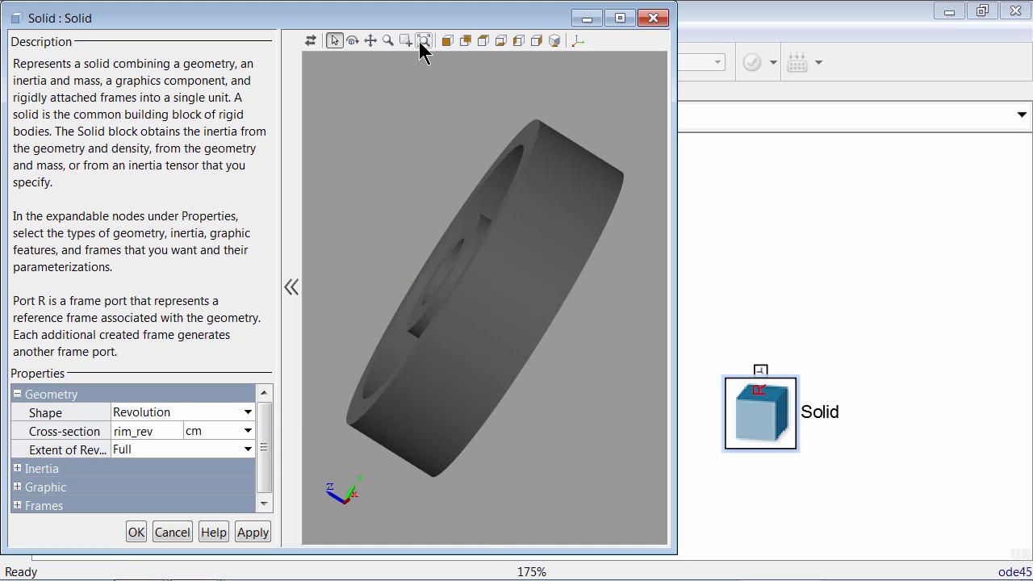
Set the solid's inertia density to 2800 kg/(m^3)
{"action": "left_click", "coordinate": [17, 397]}
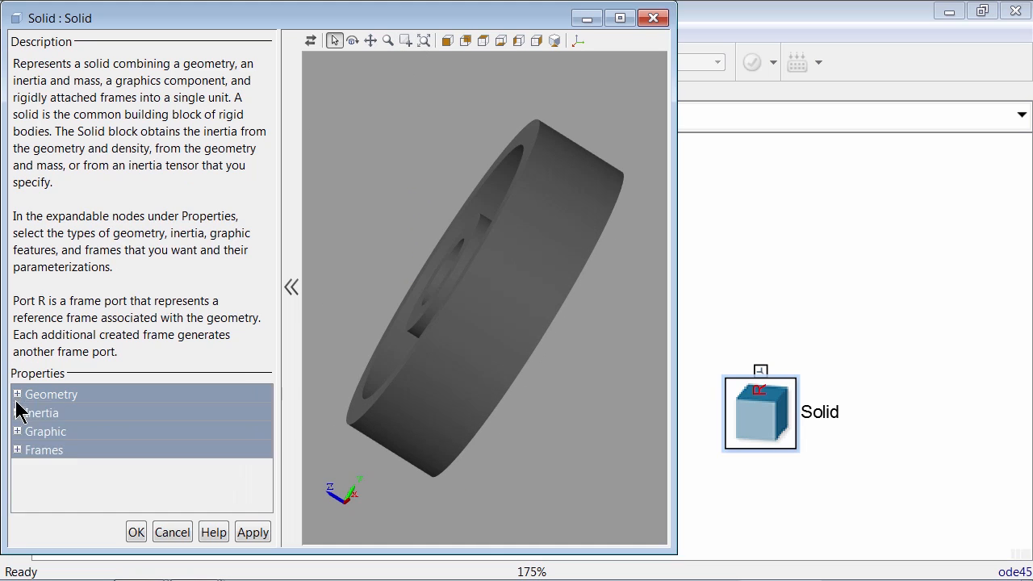
{"action": "left_click", "coordinate": [17, 413]}
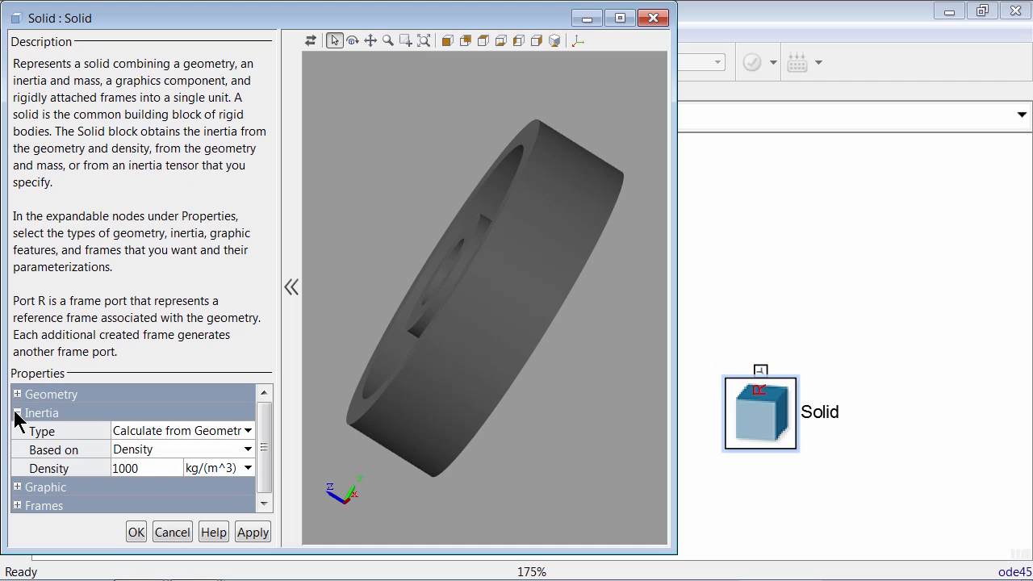
{"action": "left_click", "coordinate": [153, 466]}
{"action": "type", "text": "2800"}
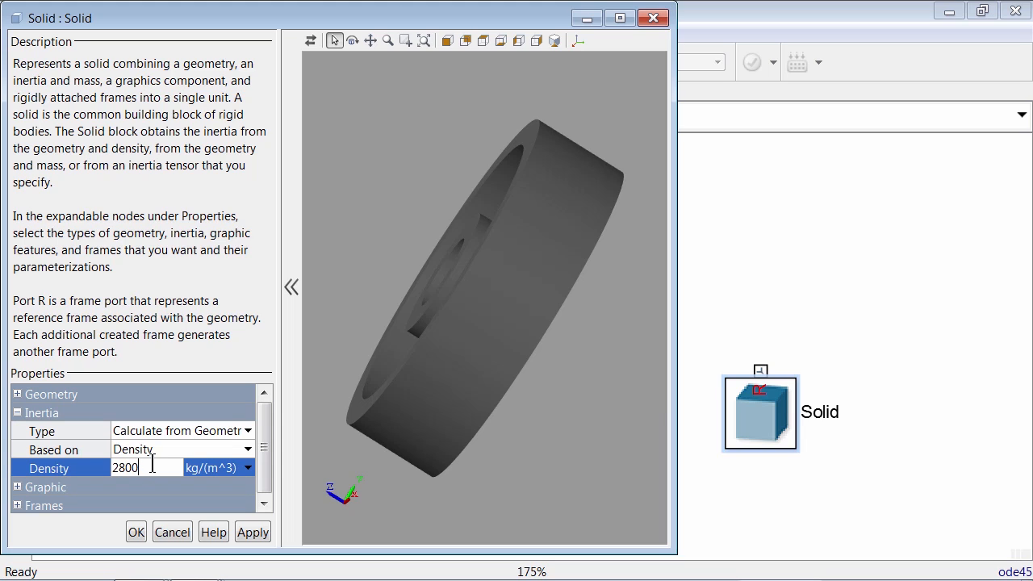
{"action": "left_click", "coordinate": [17, 412]}
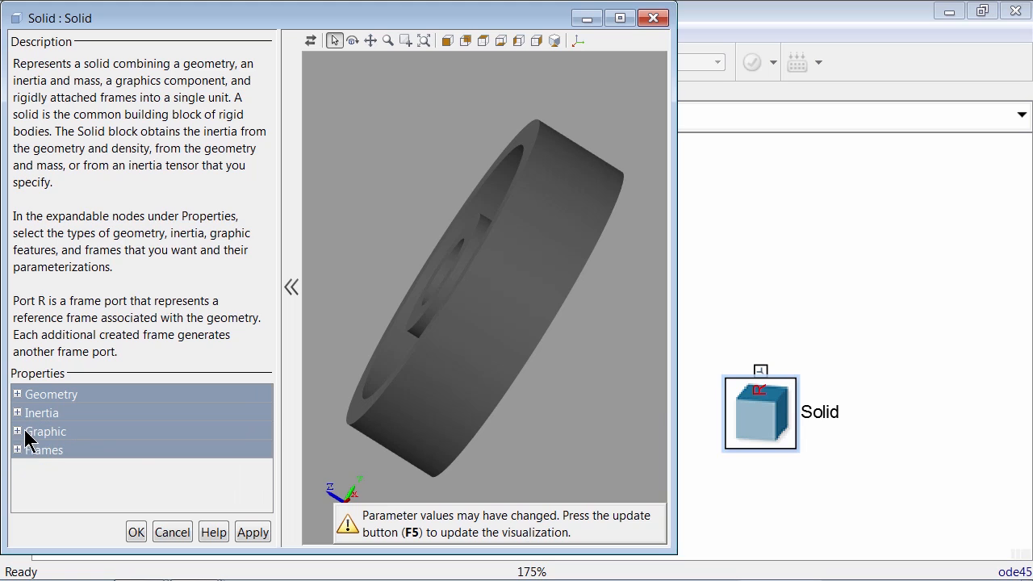
Set the solid's graphic color to dark yellow [0.8 0.8 0.0], update the visualization and accept the block settings
{"action": "left_click", "coordinate": [18, 432]}
{"action": "left_click", "coordinate": [21, 469]}
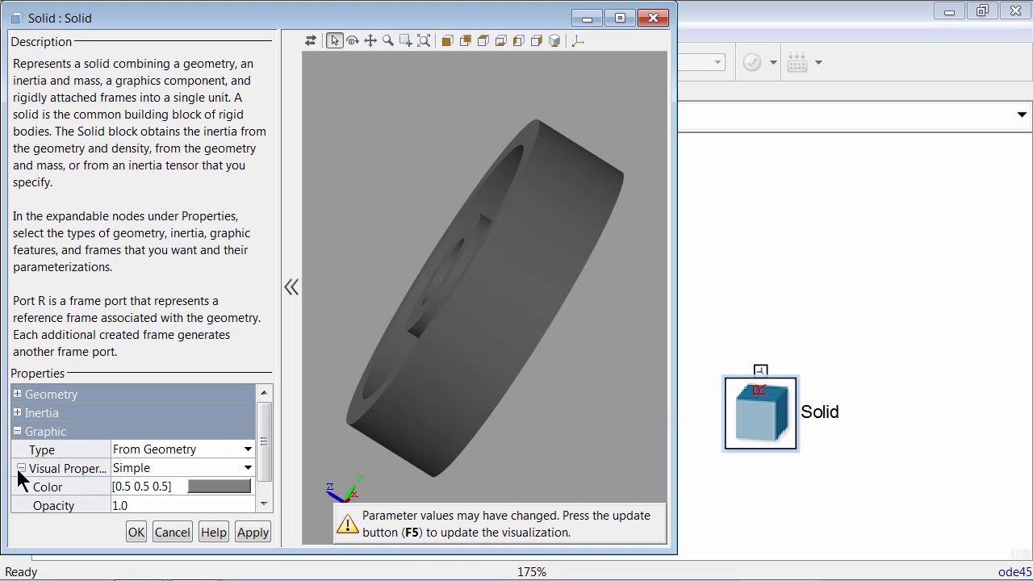
{"action": "left_click", "coordinate": [216, 489]}
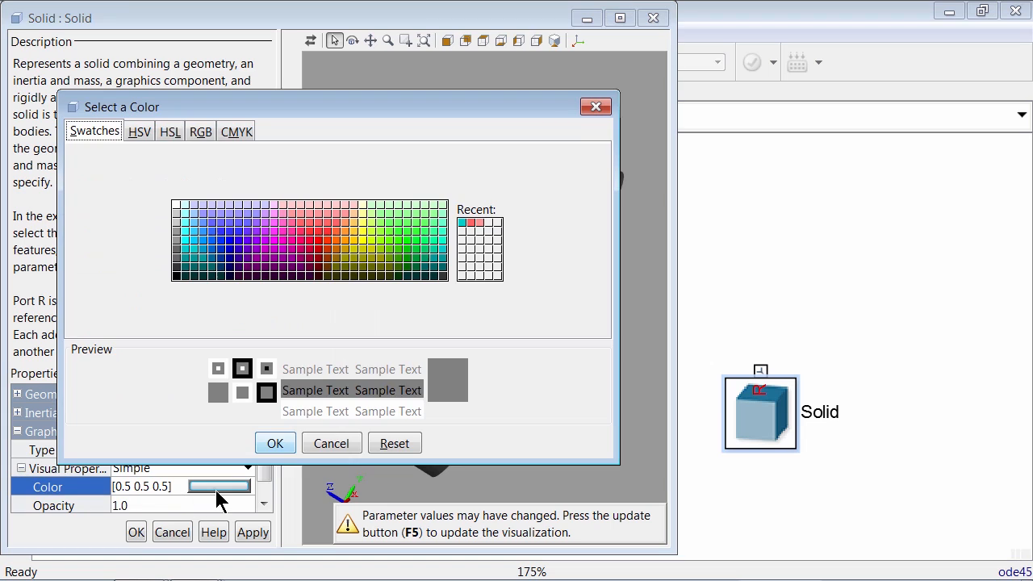
{"action": "left_click", "coordinate": [356, 251]}
{"action": "left_click", "coordinate": [282, 446]}
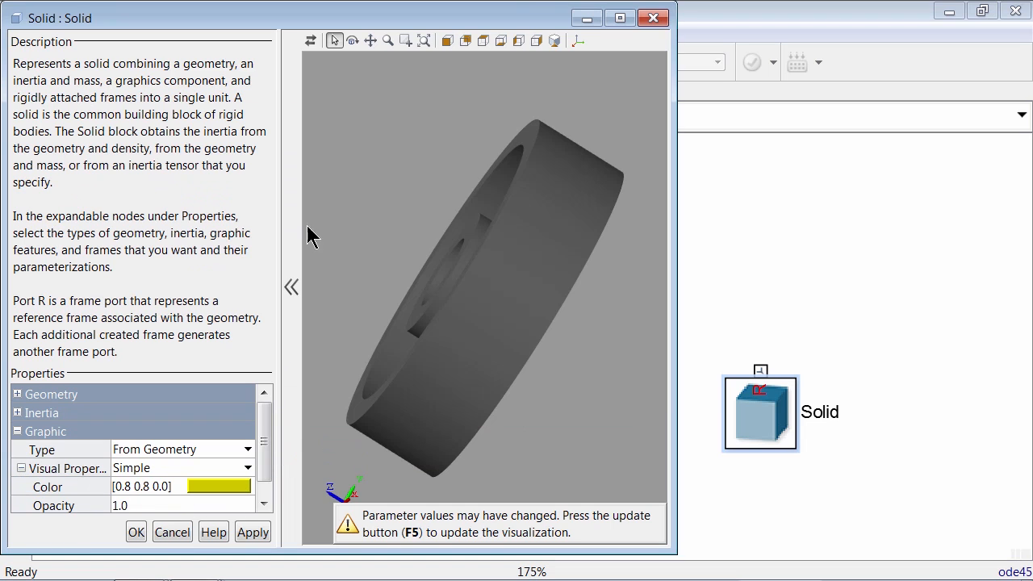
{"action": "left_click", "coordinate": [312, 42]}
{"action": "left_click_drag", "start_coordinate": [498, 173], "coordinate": [362, 97]}
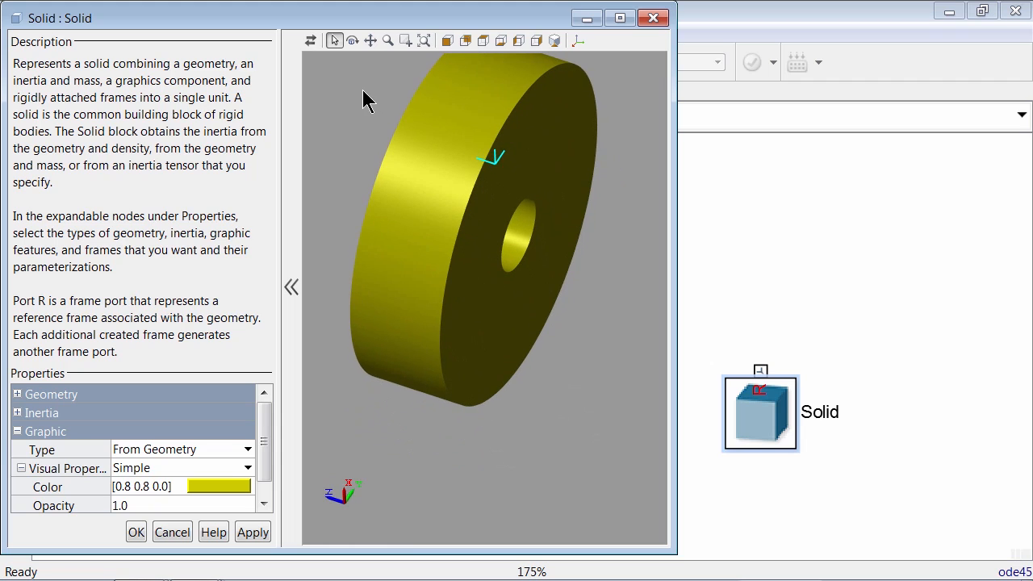
{"action": "left_click", "coordinate": [136, 532]}
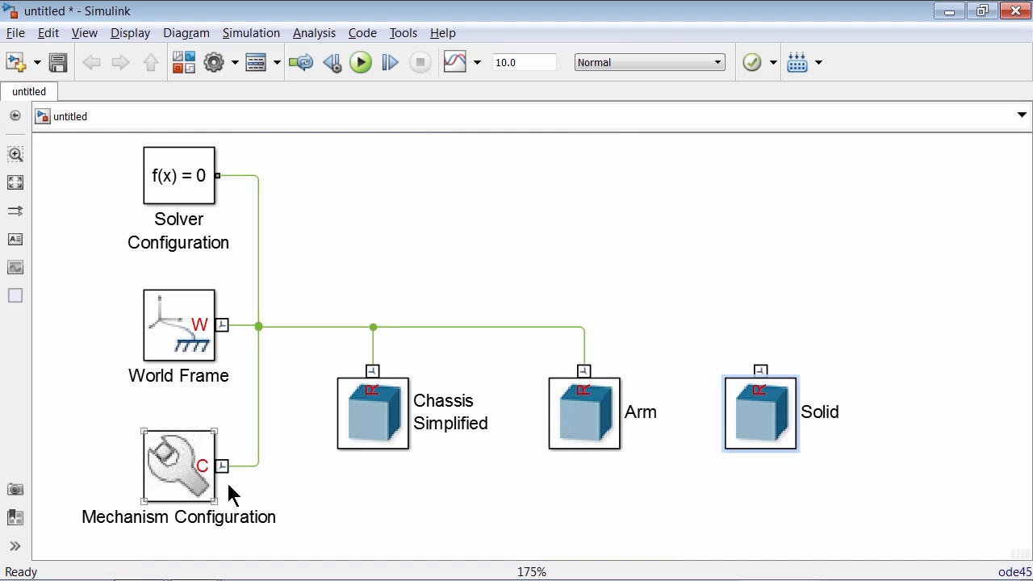
Rename the Solid block as Rim and connect its R port to the World Frame line above the Arm block
{"action": "left_click", "coordinate": [828, 415]}
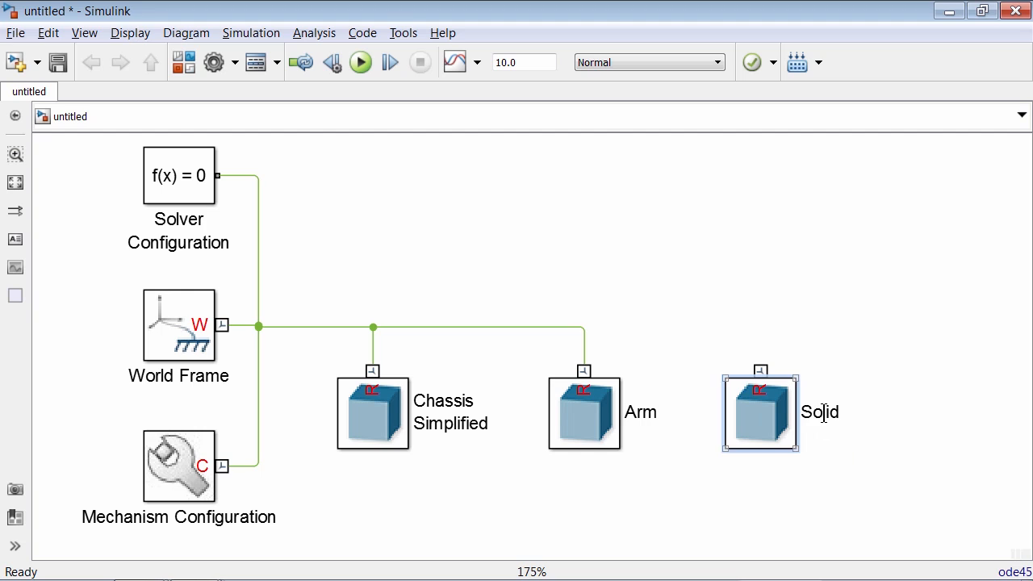
{"action": "double_click", "coordinate": [828, 416]}
{"action": "type", "text": "Rim"}
{"action": "left_click", "coordinate": [823, 364]}
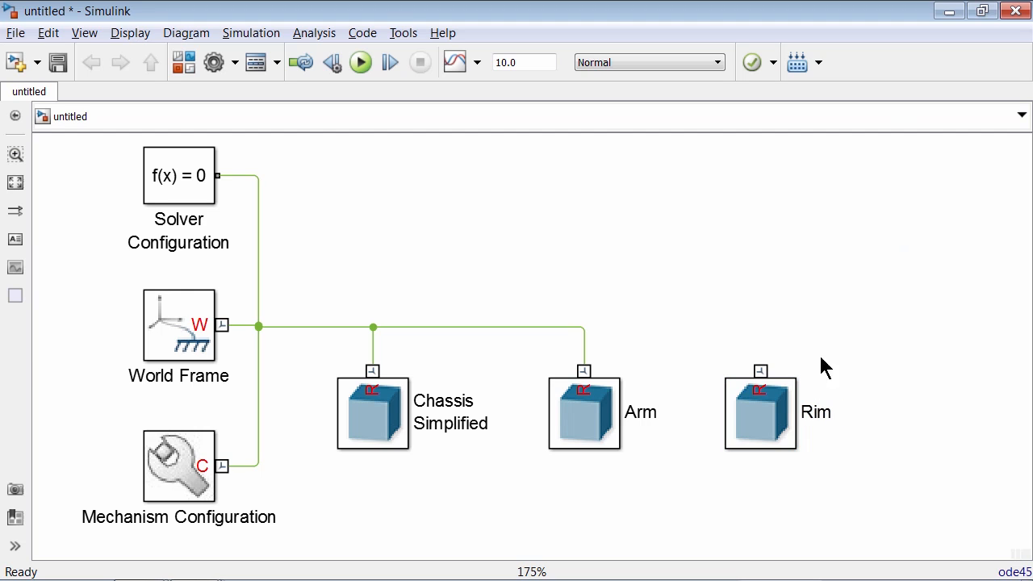
{"action": "left_click_drag", "start_coordinate": [760, 371], "coordinate": [585, 327]}
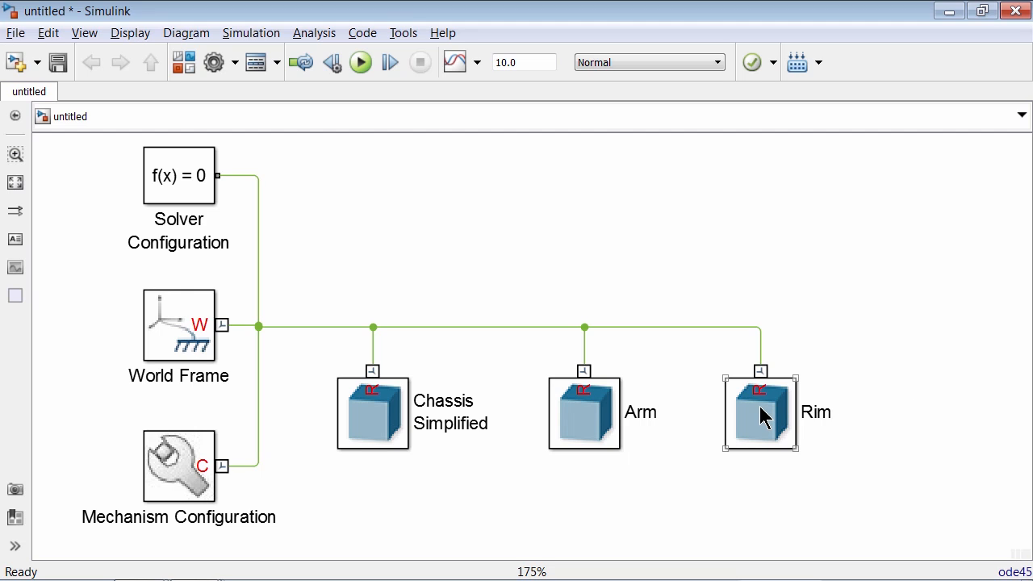
Duplicate the Rim block beside the original and name the copy Tire
{"action": "left_click_drag", "start_coordinate": [764, 417], "coordinate": [915, 413]}
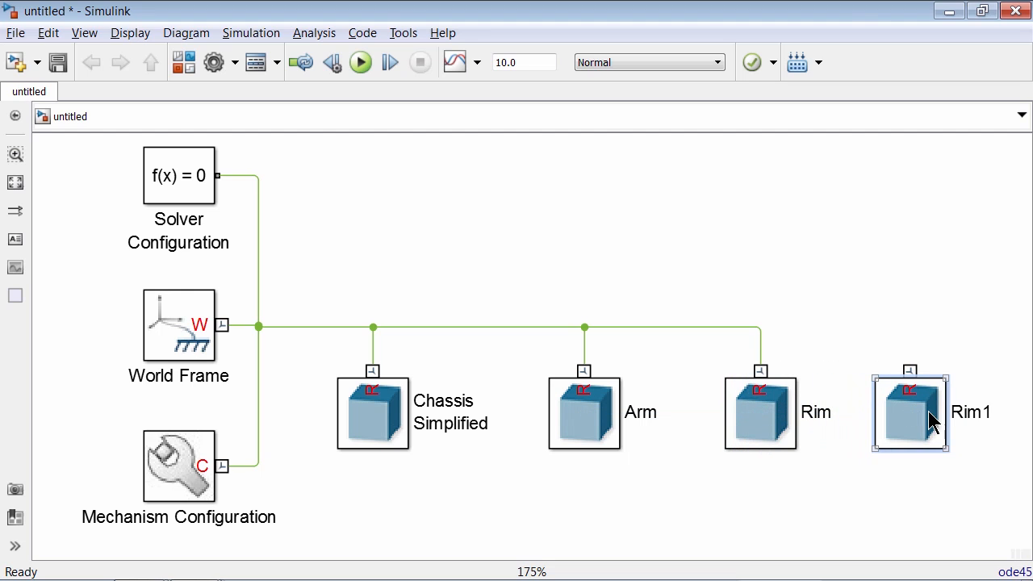
{"action": "double_click", "coordinate": [970, 412]}
{"action": "type", "text": "Tire"}
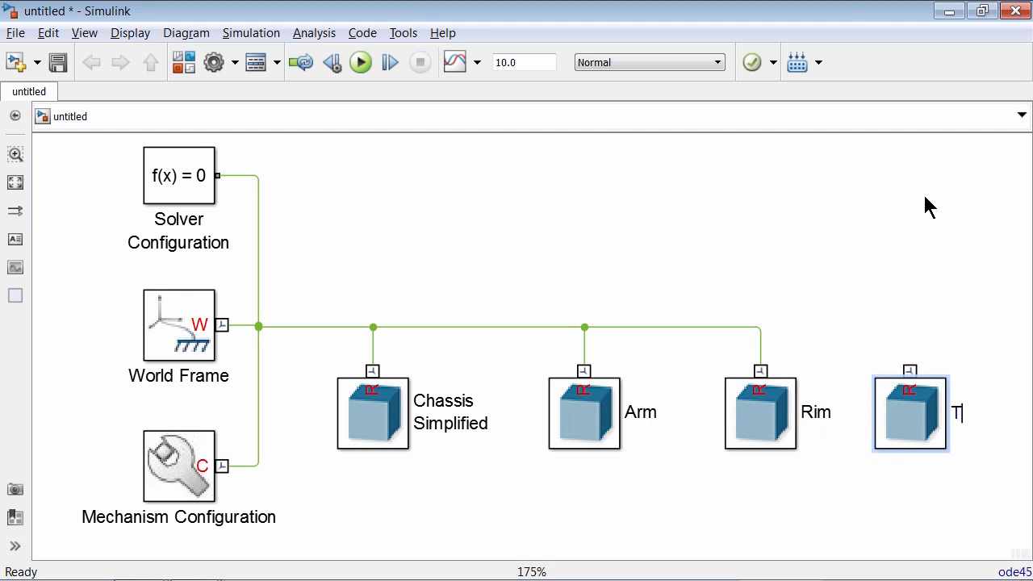
{"action": "left_click", "coordinate": [927, 206]}
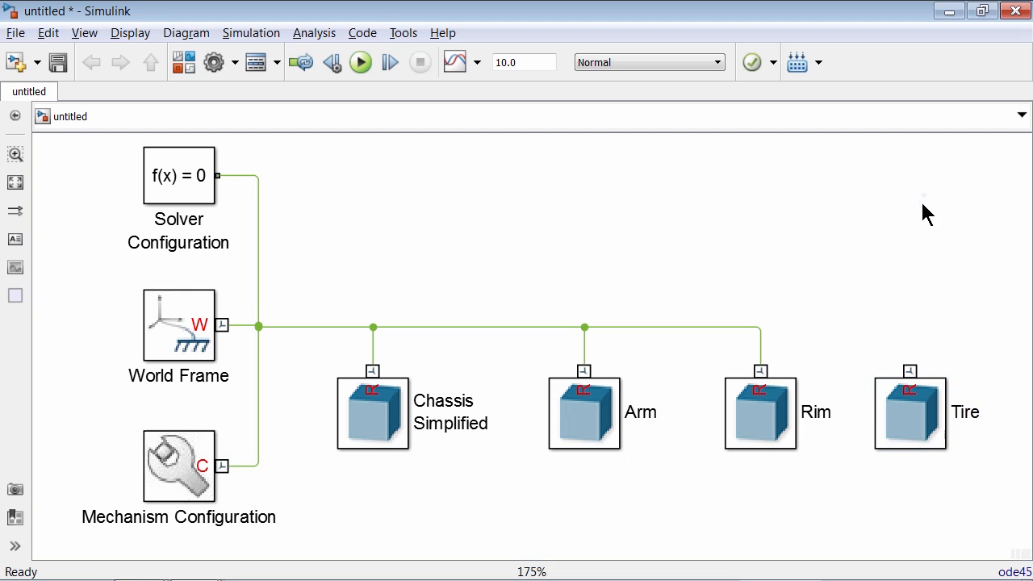
Set the Tire block's revolution Cross-section to wheel_rev, update the visualization and inspect the ring
{"action": "left_click", "coordinate": [912, 440]}
{"action": "double_click", "coordinate": [924, 411]}
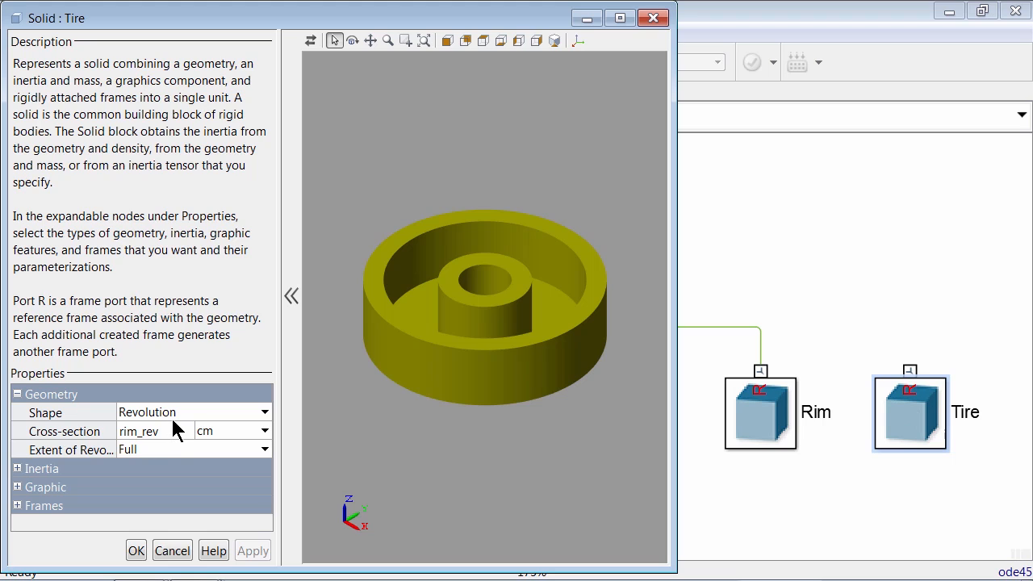
{"action": "left_click", "coordinate": [134, 432]}
{"action": "left_click", "coordinate": [134, 432]}
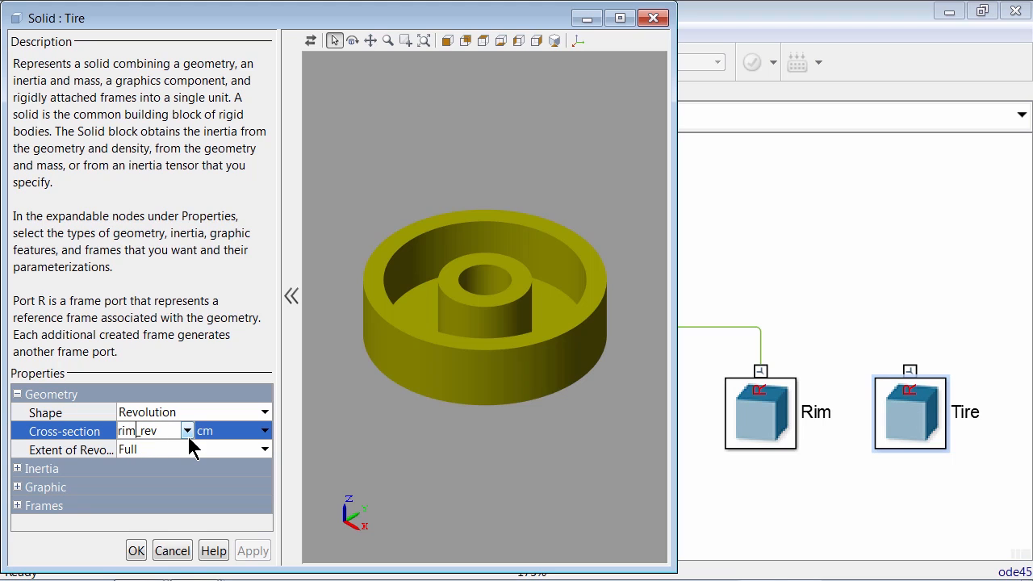
{"action": "key", "text": "BackSpace"}
{"action": "key", "text": "BackSpace"}
{"action": "key", "text": "BackSpace"}
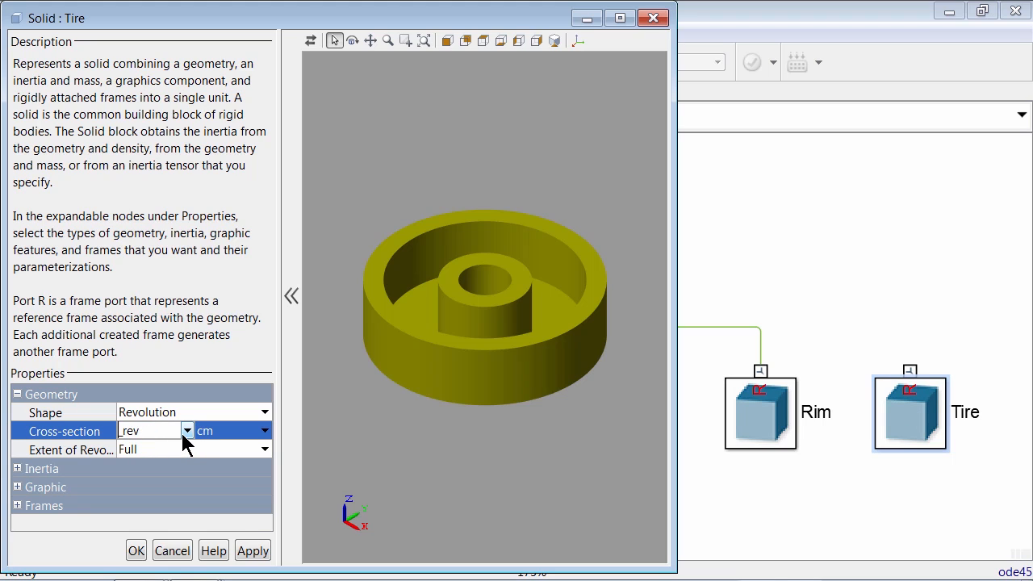
{"action": "type", "text": "wheel"}
{"action": "left_click", "coordinate": [312, 41]}
{"action": "mouse_move", "coordinate": [590, 193]}
{"action": "left_mouse_down"}
{"action": "mouse_move", "coordinate": [511, 161]}
{"action": "mouse_move", "coordinate": [341, 154]}
{"action": "mouse_move", "coordinate": [358, 277]}
{"action": "mouse_move", "coordinate": [413, 261]}
{"action": "mouse_move", "coordinate": [402, 286]}
{"action": "left_mouse_up"}
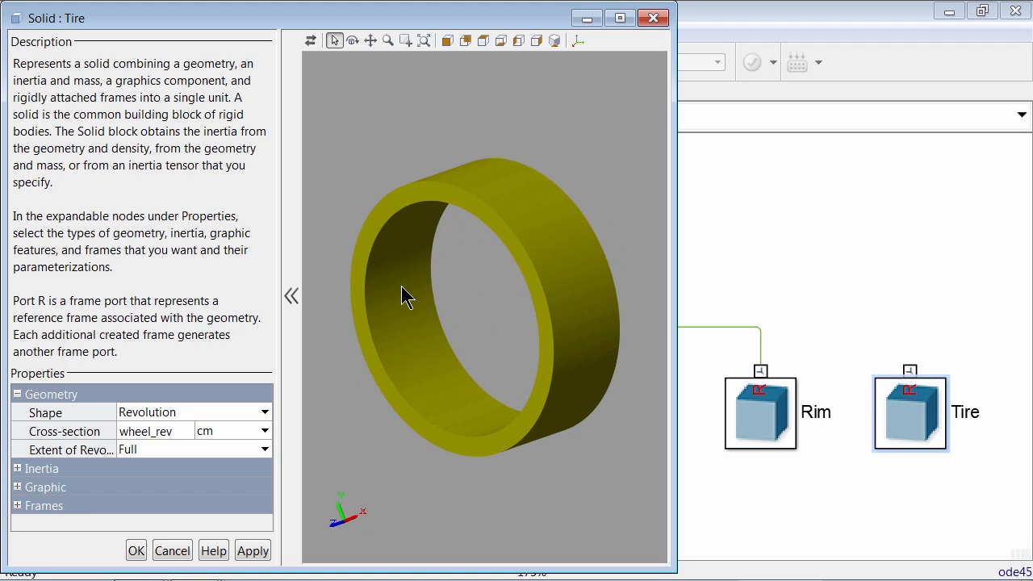
{"action": "left_click", "coordinate": [17, 394]}
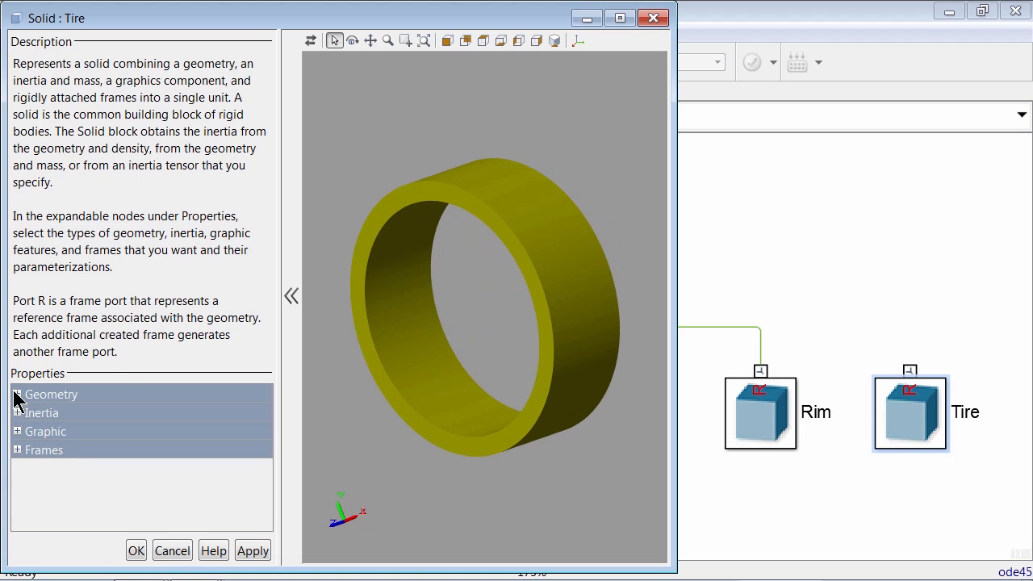
Set the Tire solid's inertia density to 1200 kg/m^3
{"action": "left_click", "coordinate": [17, 413]}
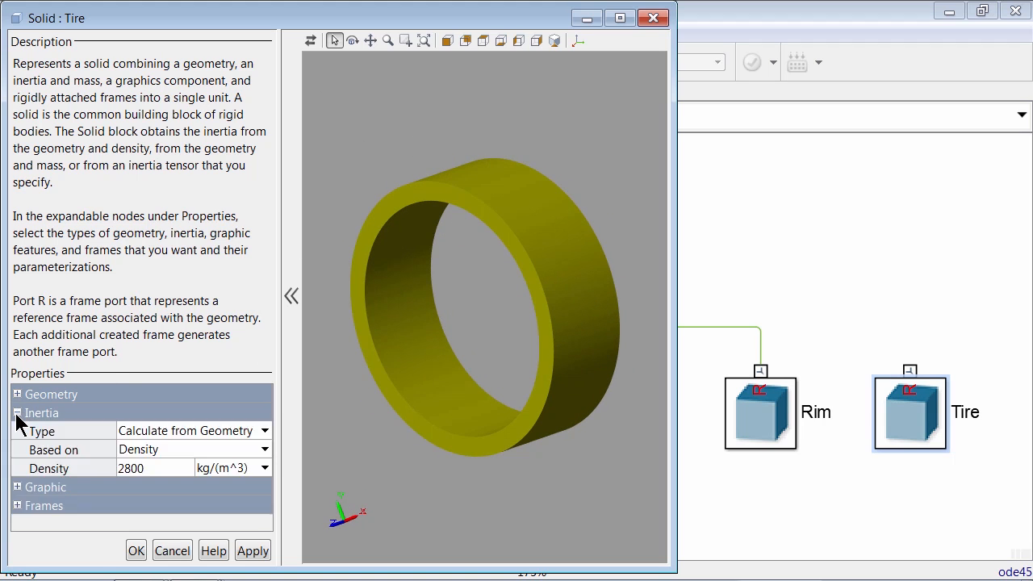
{"action": "left_click", "coordinate": [149, 470]}
{"action": "type", "text": "1200"}
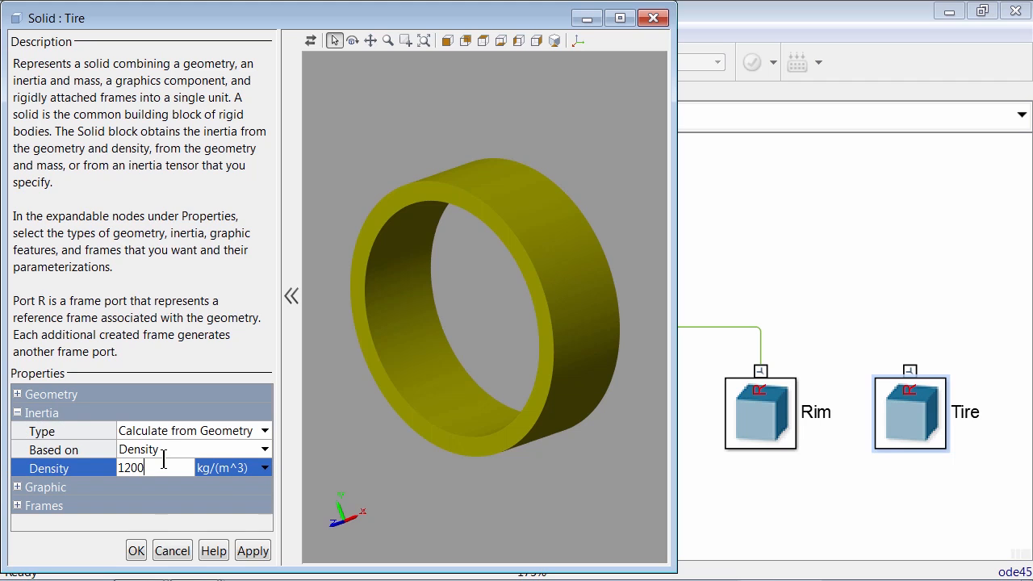
{"action": "left_click", "coordinate": [19, 413]}
{"action": "left_click", "coordinate": [18, 413]}
Set the Tire's graphic color to dark gray [0.4 0.4 0.4], update the visualization and accept the block settings
{"action": "left_click", "coordinate": [17, 431]}
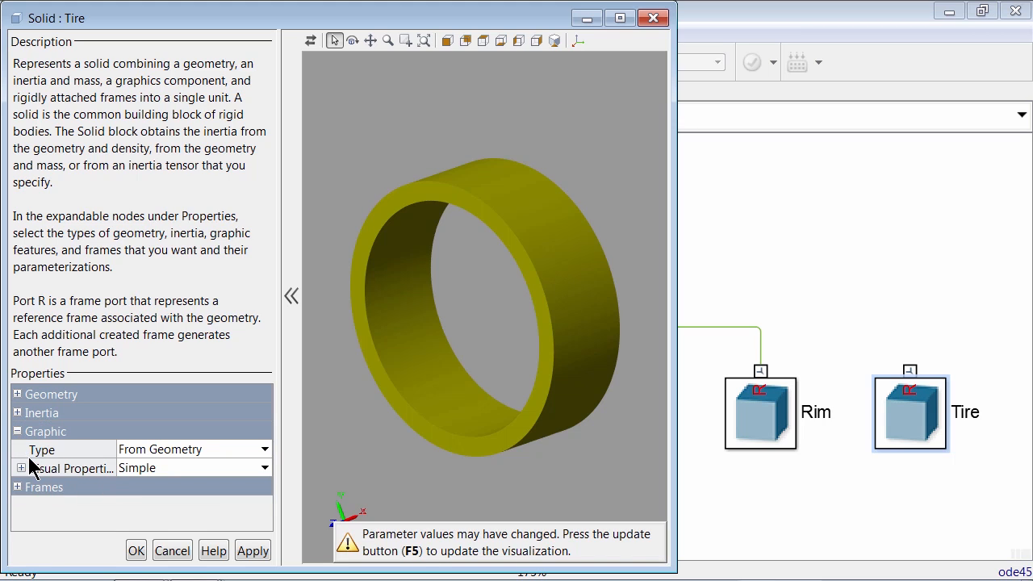
{"action": "left_click", "coordinate": [21, 468]}
{"action": "left_click", "coordinate": [198, 484]}
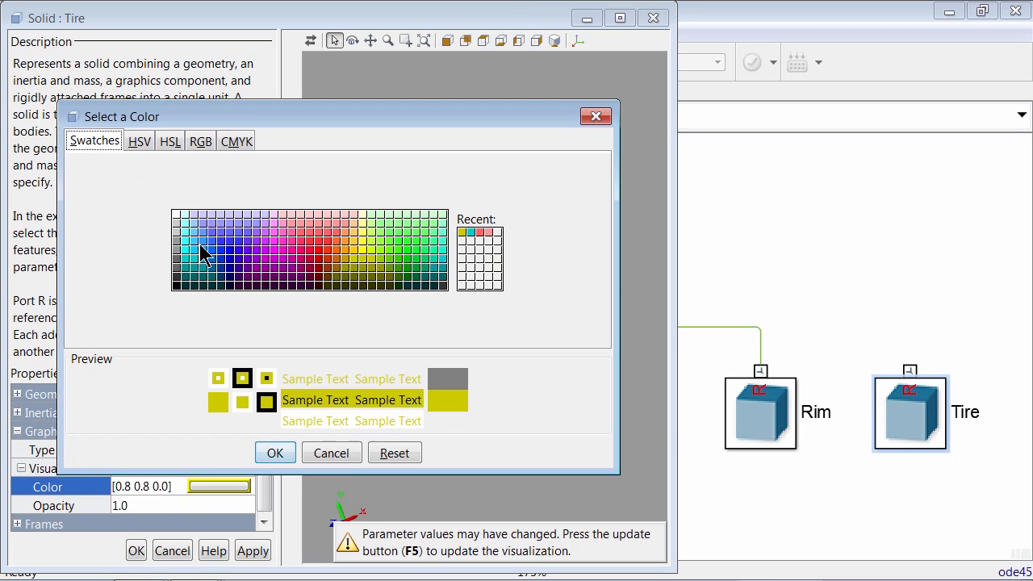
{"action": "left_click", "coordinate": [177, 264]}
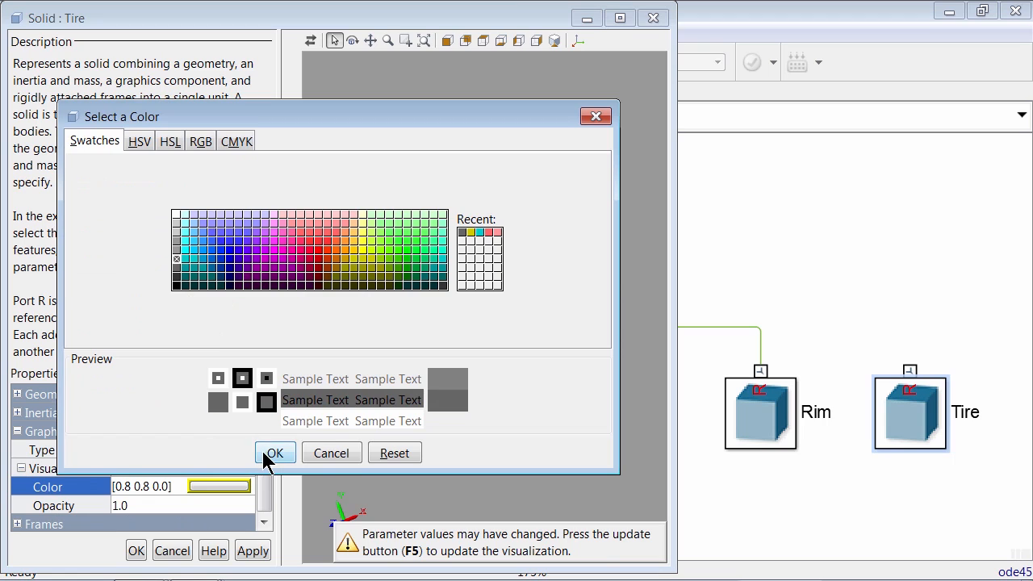
{"action": "left_click", "coordinate": [270, 454]}
{"action": "left_click", "coordinate": [310, 40]}
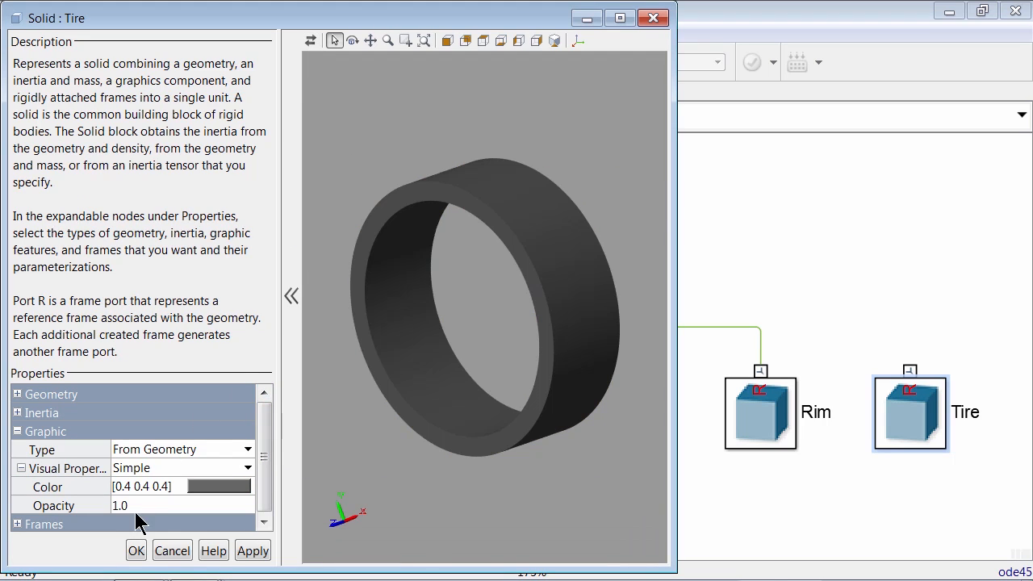
{"action": "left_click", "coordinate": [136, 550]}
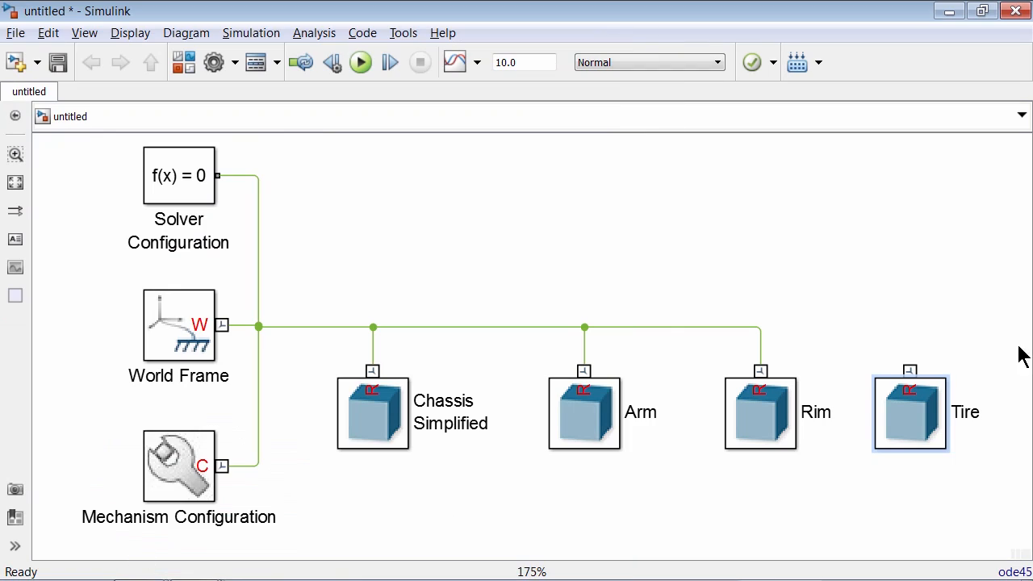
Connect the Tire block's R port to the World Frame line above the Rim block and update the model
{"action": "left_click_drag", "start_coordinate": [910, 370], "coordinate": [760, 326]}
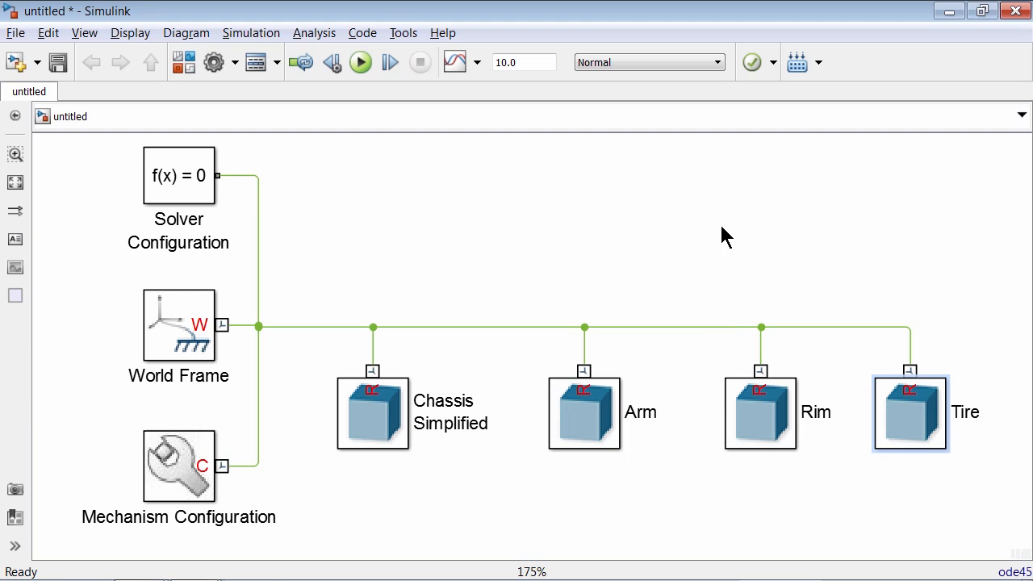
{"action": "key", "text": "ctrl+t"}
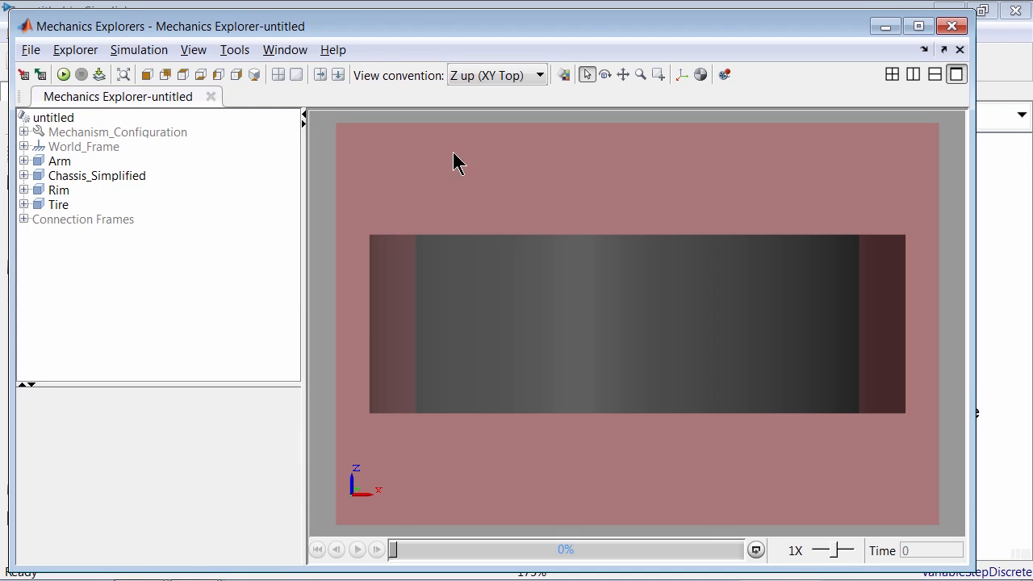
Show the combined chassis, arm, rim and tire solids in isometric view and run the simulation
{"action": "left_click", "coordinate": [253, 75]}
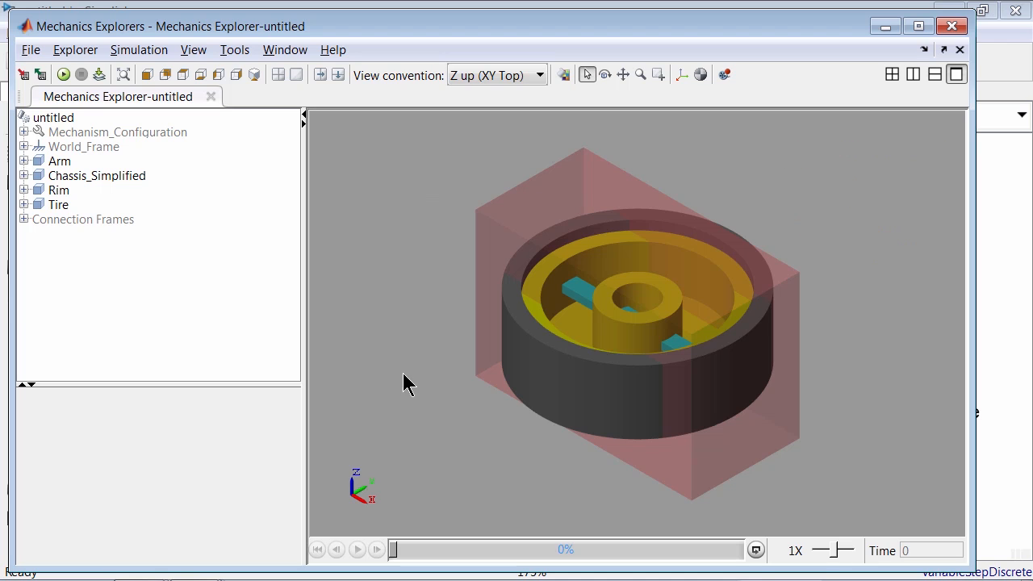
{"action": "left_click", "coordinate": [62, 75]}
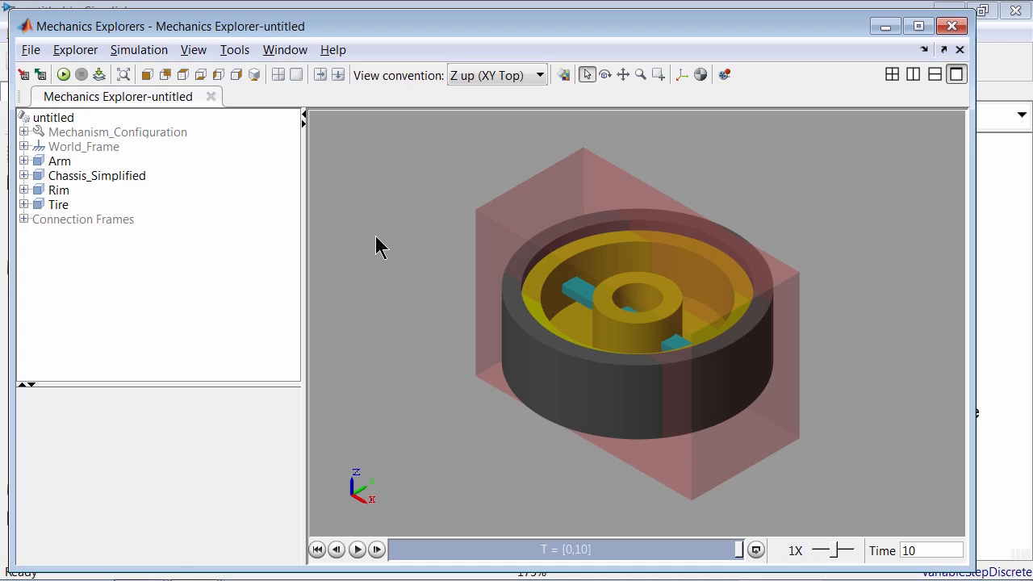
Switch to the PowerPoint slide show
{"action": "key", "text": "alt+Tab"}
{"action": "key", "text": "alt+Tab"}
{"action": "key", "text": "alt+Tab"}
{"action": "key", "text": "alt+Tab"}
{"action": "key", "text": "alt+Tab"}
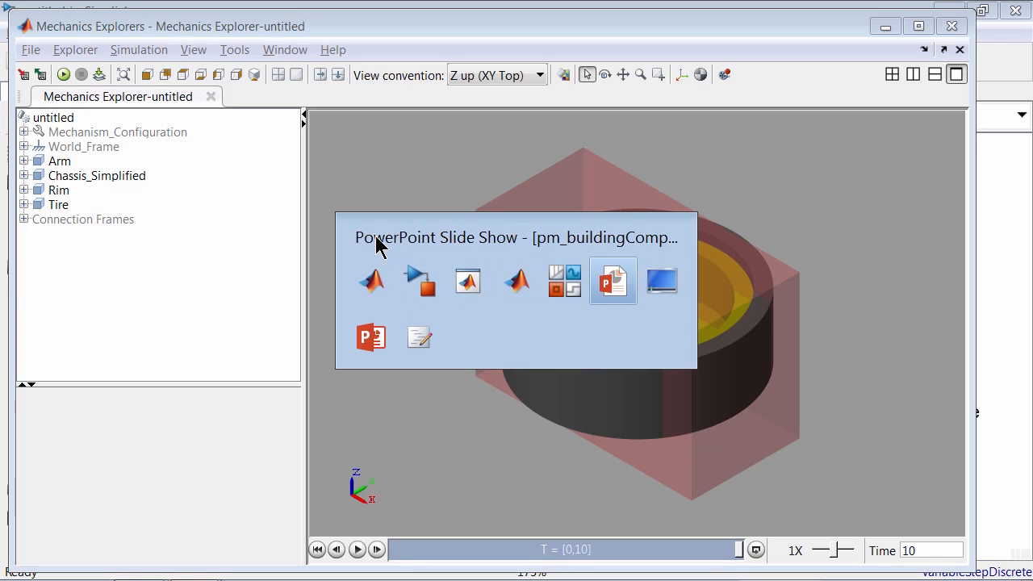